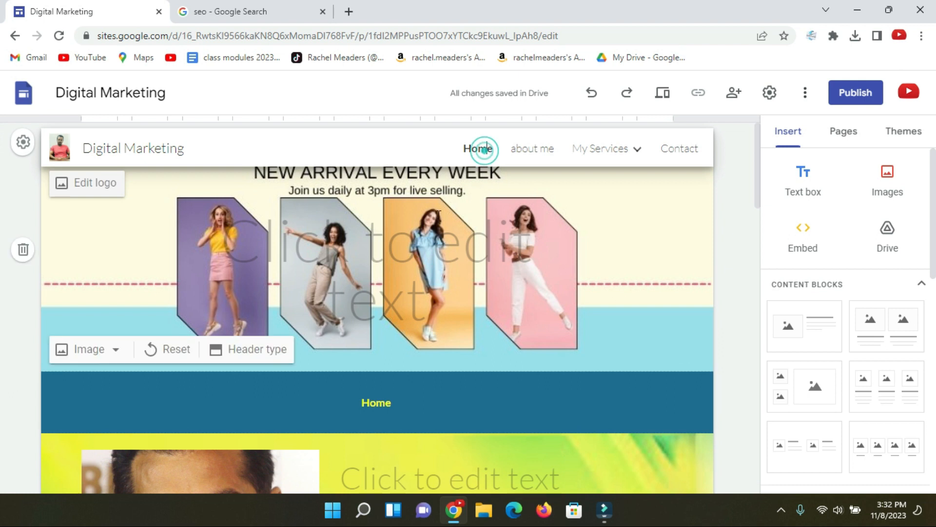
Step: Look through the Home page down to its footer and the My Services page
{"action": "scroll", "coordinate": [418, 223], "scroll_direction": "down", "scroll_amount": 10}
{"action": "scroll", "coordinate": [414, 228], "scroll_direction": "down", "scroll_amount": 15}
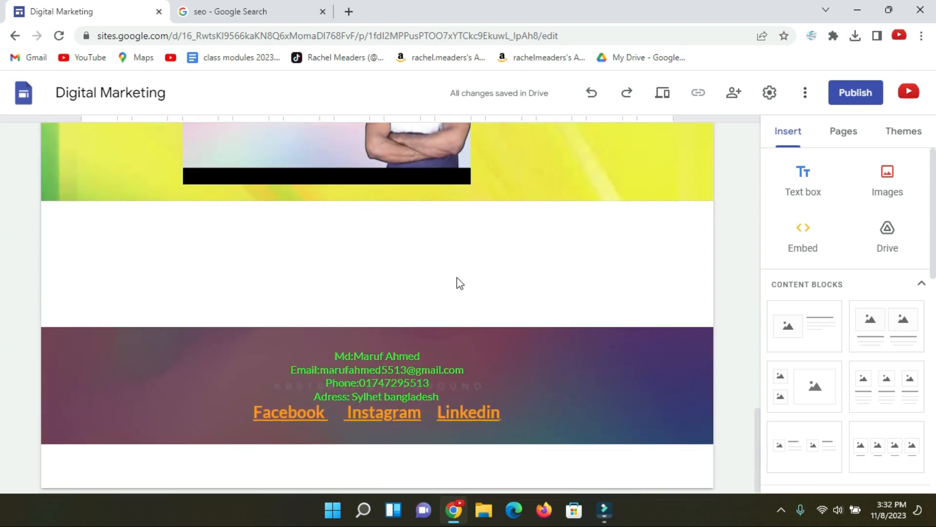
{"action": "scroll", "coordinate": [459, 283], "scroll_direction": "up", "scroll_amount": 20}
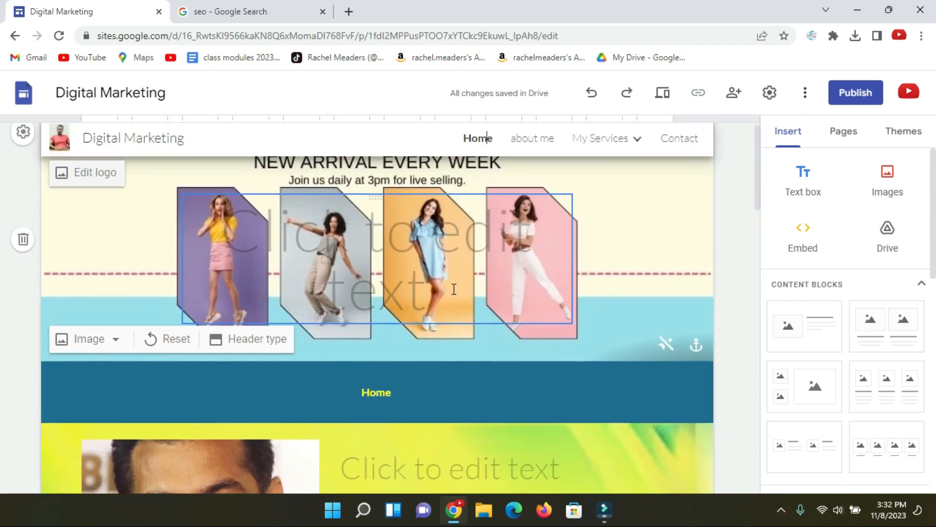
{"action": "mouse_move", "coordinate": [593, 156]}
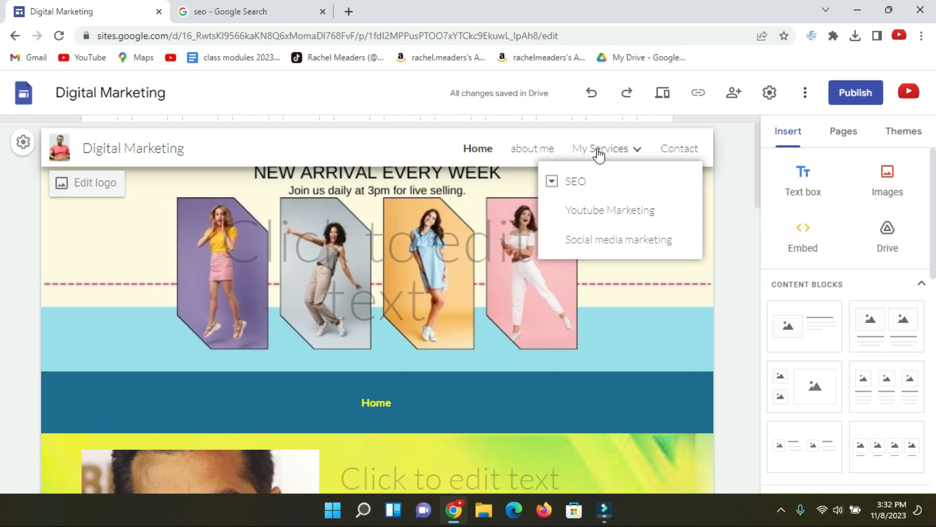
{"action": "left_click", "coordinate": [598, 149]}
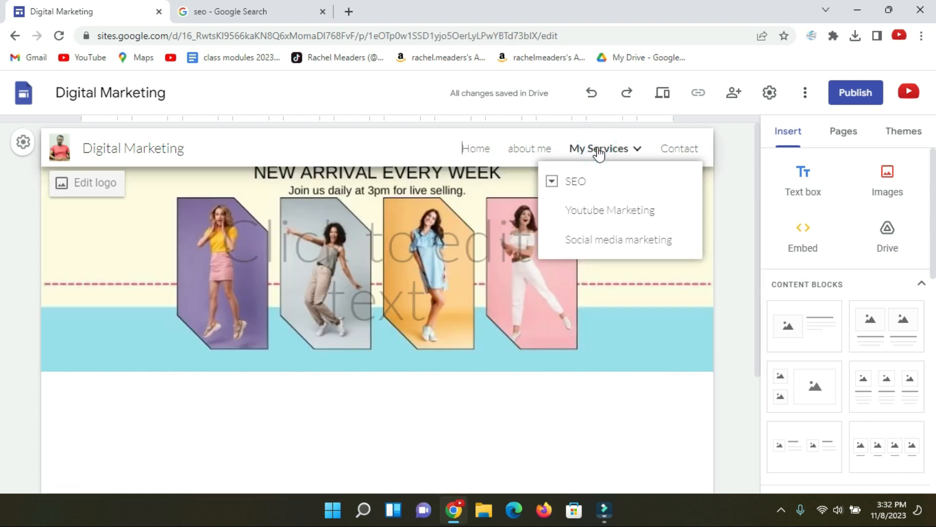
{"action": "scroll", "coordinate": [491, 309], "scroll_direction": "down", "scroll_amount": 4}
{"action": "scroll", "coordinate": [490, 310], "scroll_direction": "up", "scroll_amount": 4}
Step: Open the SEO page under My Services and review its layout from the header banner to the footer
{"action": "mouse_move", "coordinate": [596, 149]}
{"action": "left_click", "coordinate": [563, 181]}
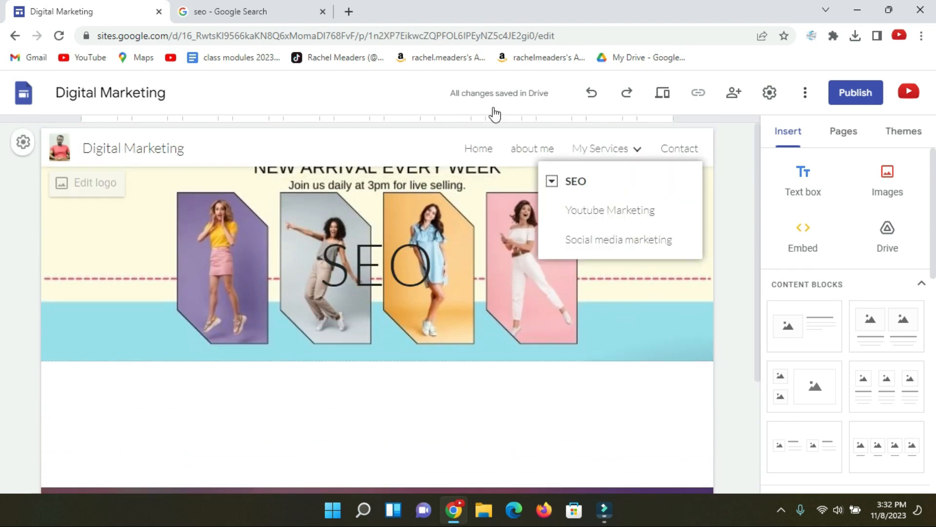
{"action": "scroll", "coordinate": [422, 295], "scroll_direction": "down", "scroll_amount": 3}
{"action": "scroll", "coordinate": [429, 285], "scroll_direction": "up", "scroll_amount": 3}
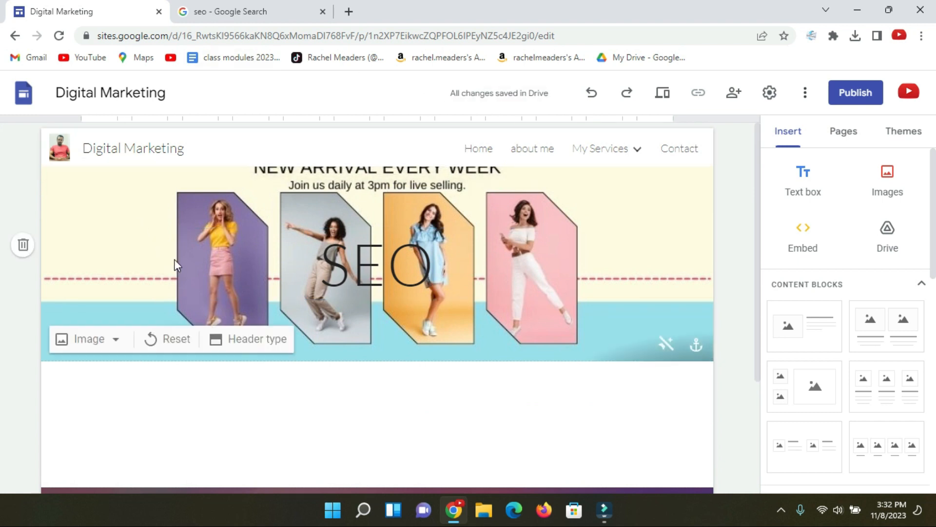
{"action": "scroll", "coordinate": [215, 238], "scroll_direction": "down", "scroll_amount": 3}
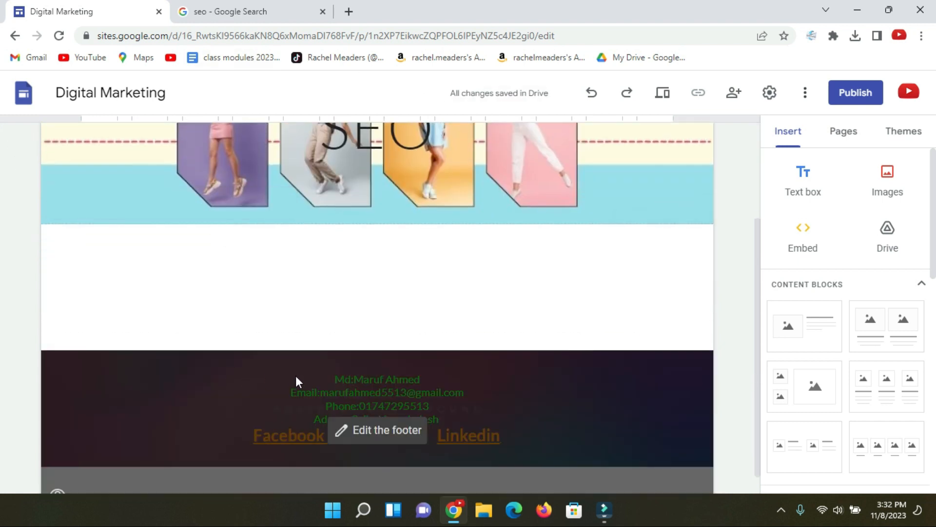
{"action": "scroll", "coordinate": [358, 299], "scroll_direction": "up", "scroll_amount": 3}
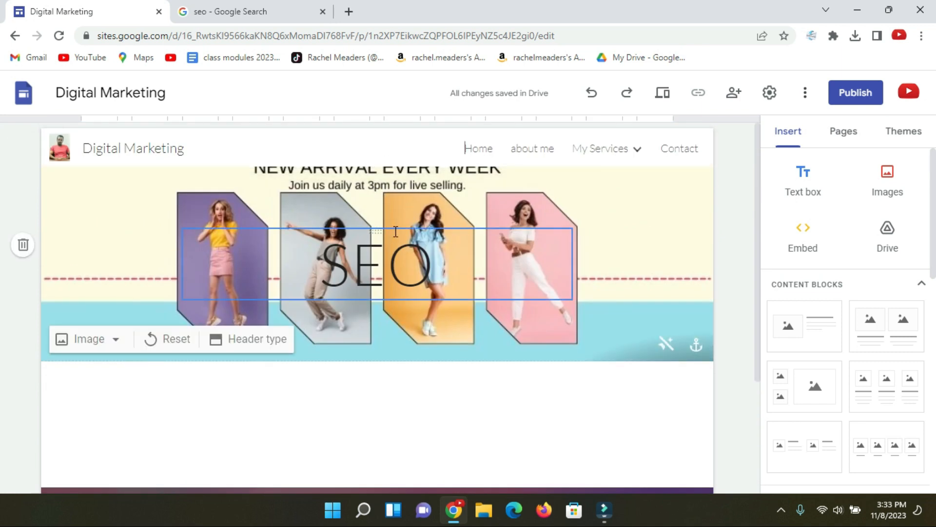
{"action": "scroll", "coordinate": [353, 376], "scroll_direction": "down", "scroll_amount": 1}
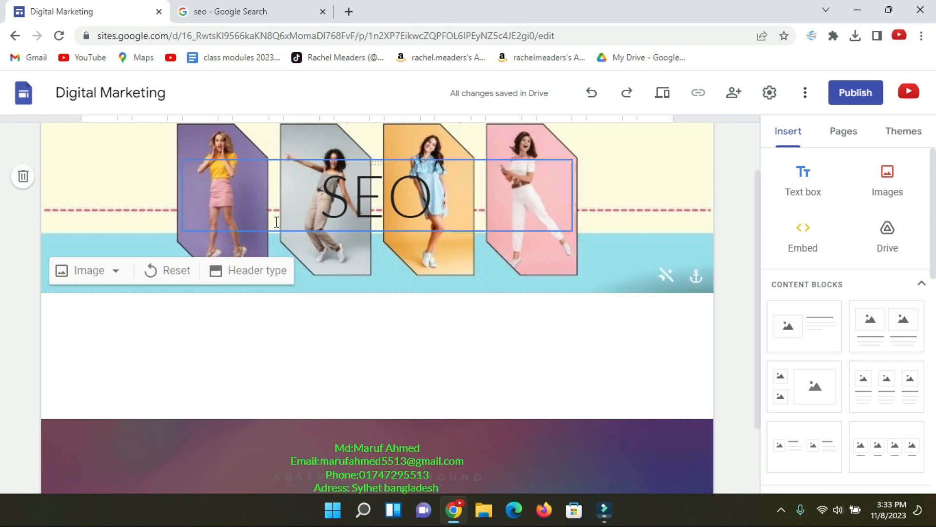
{"action": "scroll", "coordinate": [417, 280], "scroll_direction": "up", "scroll_amount": 1}
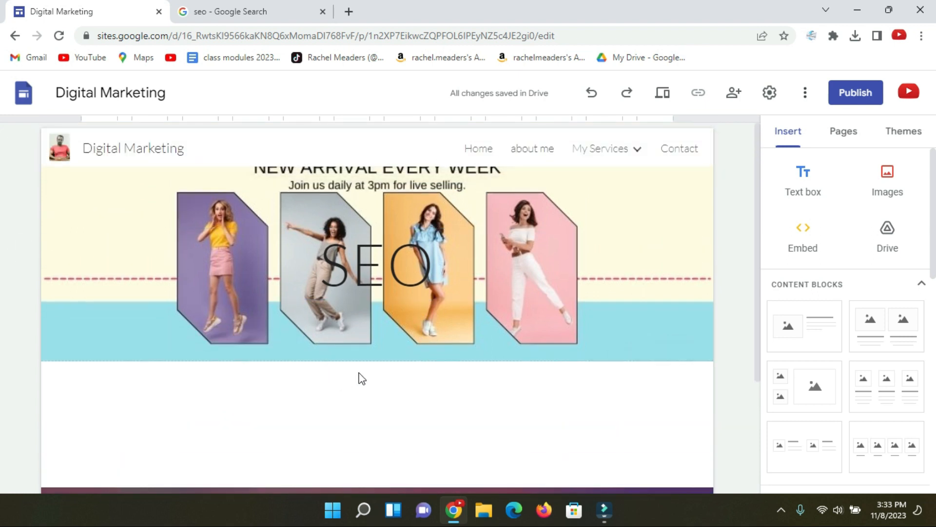
{"action": "scroll", "coordinate": [355, 371], "scroll_direction": "down", "scroll_amount": 1}
{"action": "scroll", "coordinate": [355, 368], "scroll_direction": "up", "scroll_amount": 1}
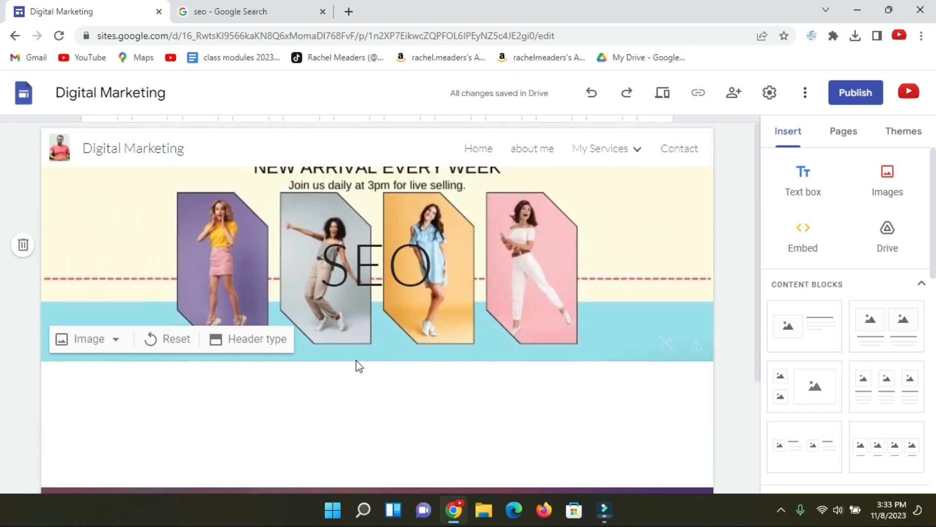
Step: Delete the "SEO" title text from the page's header banner
{"action": "left_click", "coordinate": [423, 269]}
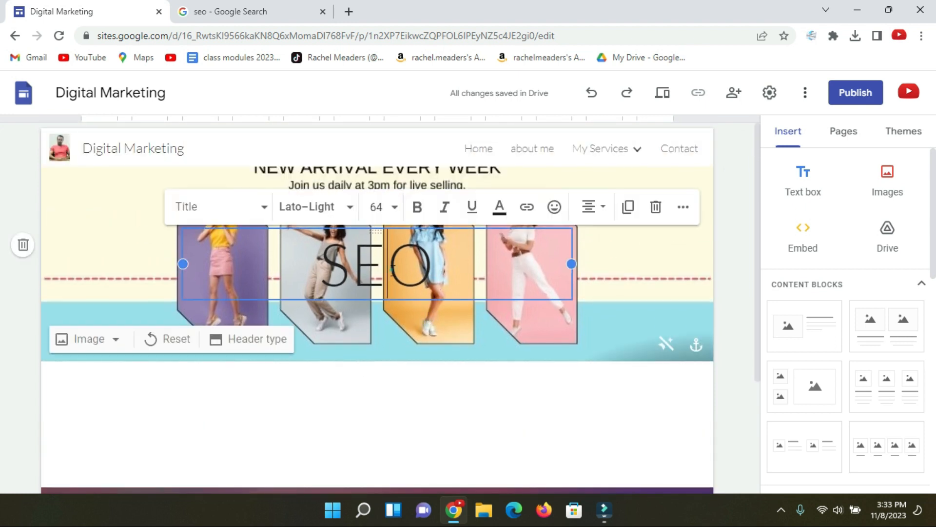
{"action": "key", "text": "BackSpace"}
{"action": "key", "text": "BackSpace"}
{"action": "key", "text": "BackSpace"}
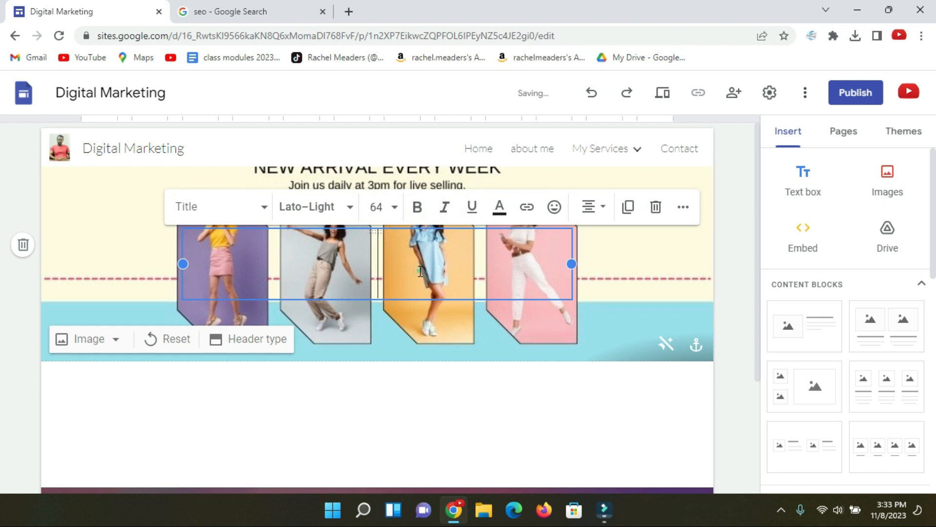
Step: Insert a text box below the header banner reading "SEO" and center-align its text
{"action": "left_click", "coordinate": [800, 183]}
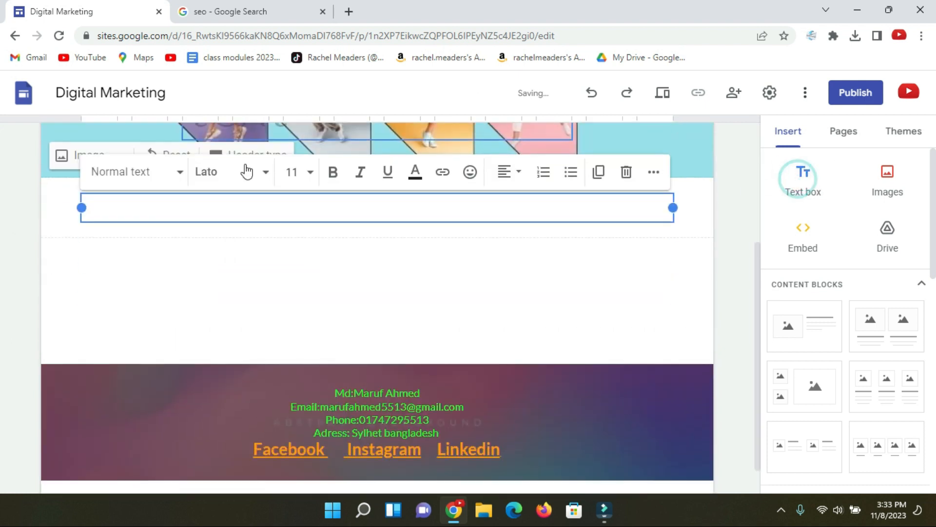
{"action": "type", "text": "SEO"}
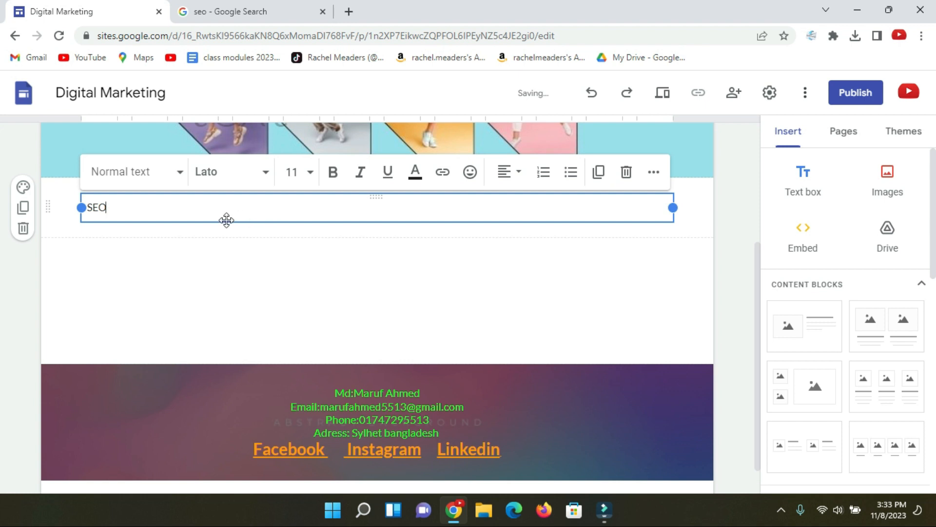
{"action": "left_click_drag", "start_coordinate": [107, 205], "coordinate": [80, 204]}
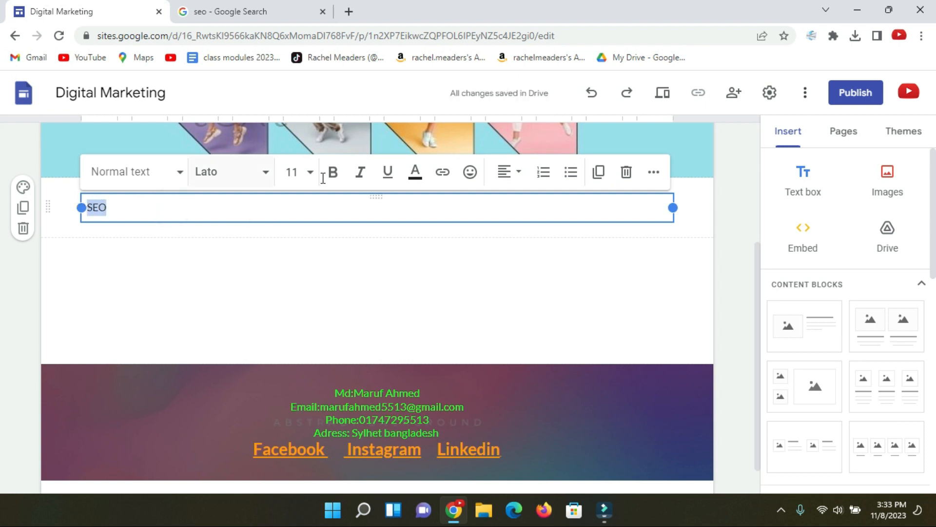
{"action": "left_click", "coordinate": [506, 173]}
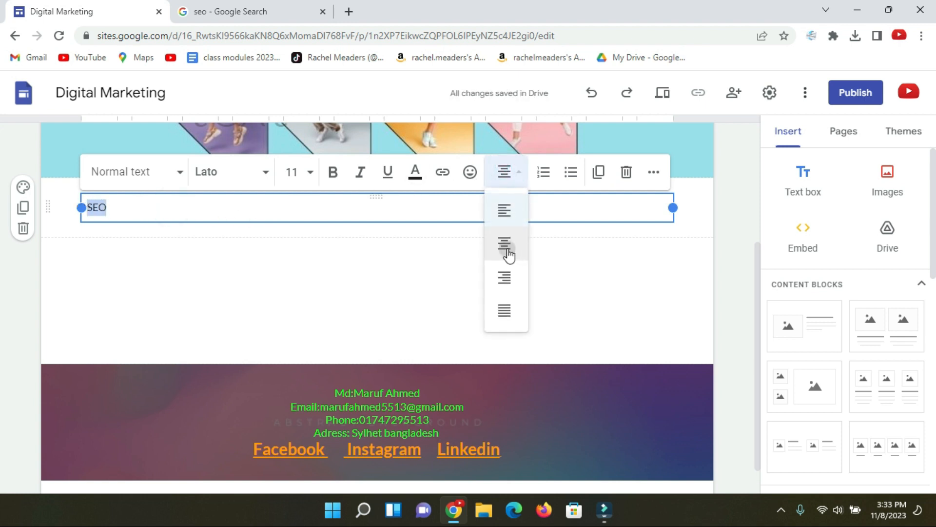
{"action": "left_click", "coordinate": [508, 251]}
Step: Format the "SEO" heading below the banner as 12-point bold text in yellow
{"action": "left_click", "coordinate": [312, 171]}
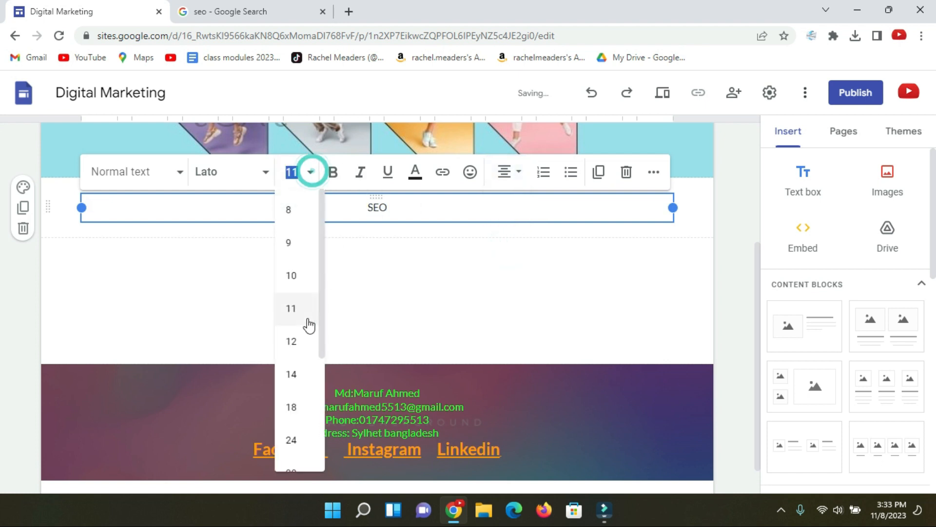
{"action": "left_click", "coordinate": [292, 340]}
{"action": "left_click", "coordinate": [333, 173]}
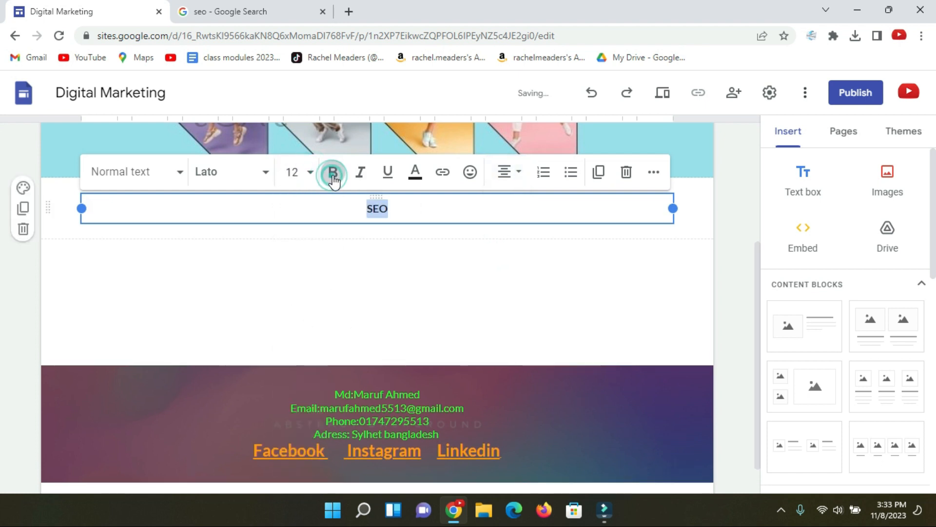
{"action": "left_click", "coordinate": [417, 171]}
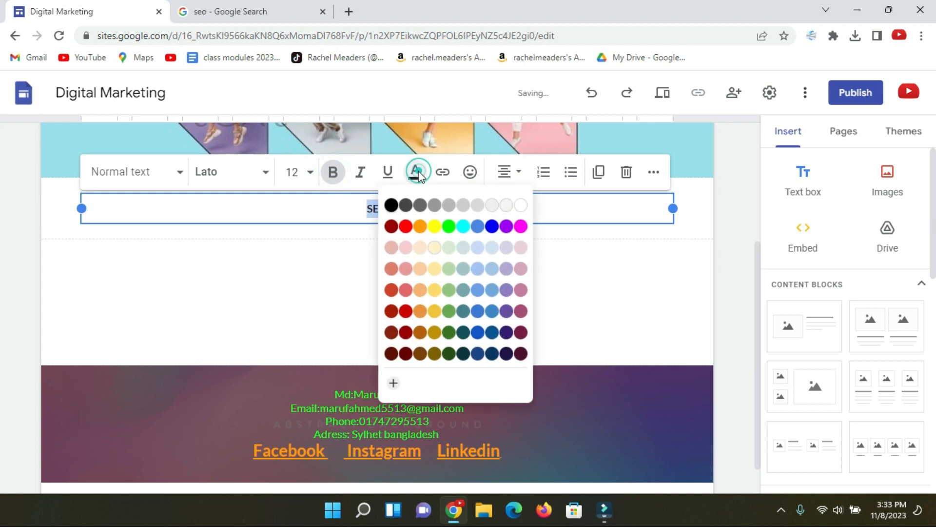
{"action": "left_click", "coordinate": [434, 226]}
{"action": "left_click", "coordinate": [393, 277]}
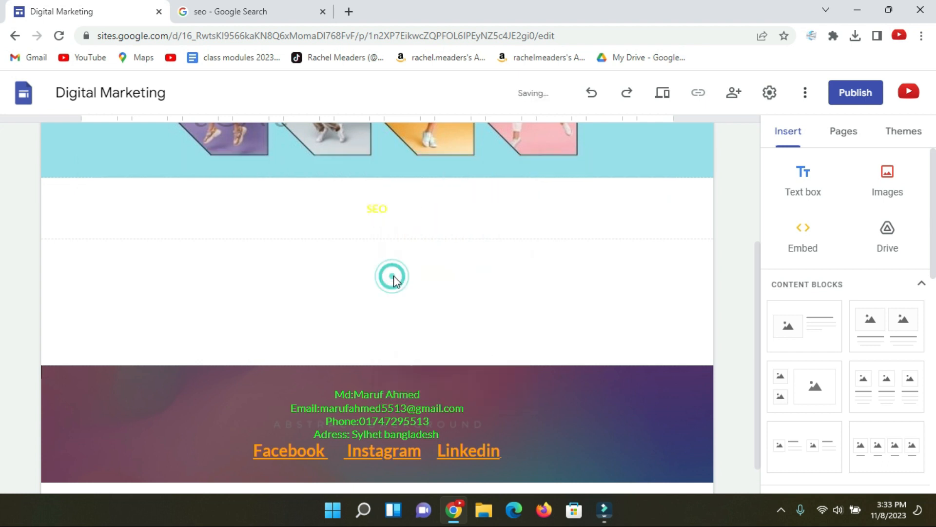
Step: Give the section holding the "SEO" heading the solid dark blue background style
{"action": "left_click", "coordinate": [385, 211]}
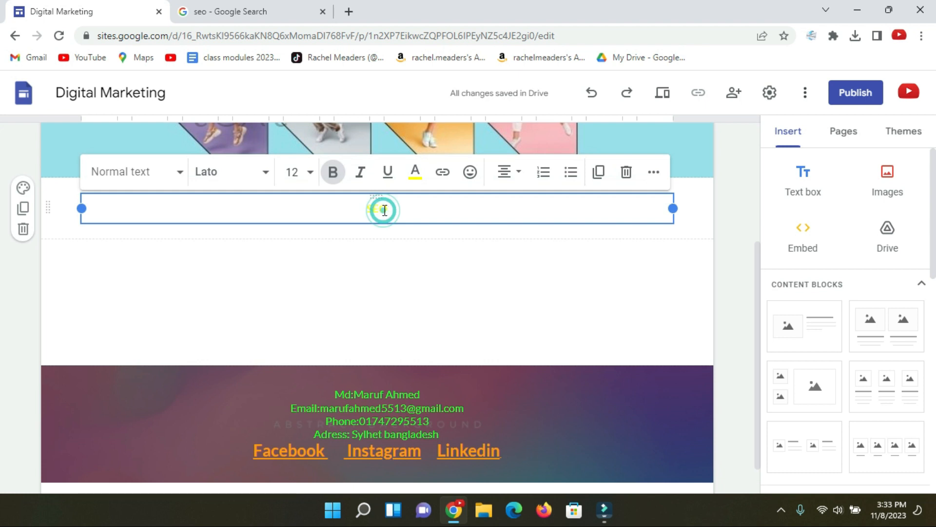
{"action": "left_click", "coordinate": [23, 189]}
{"action": "left_click", "coordinate": [101, 287]}
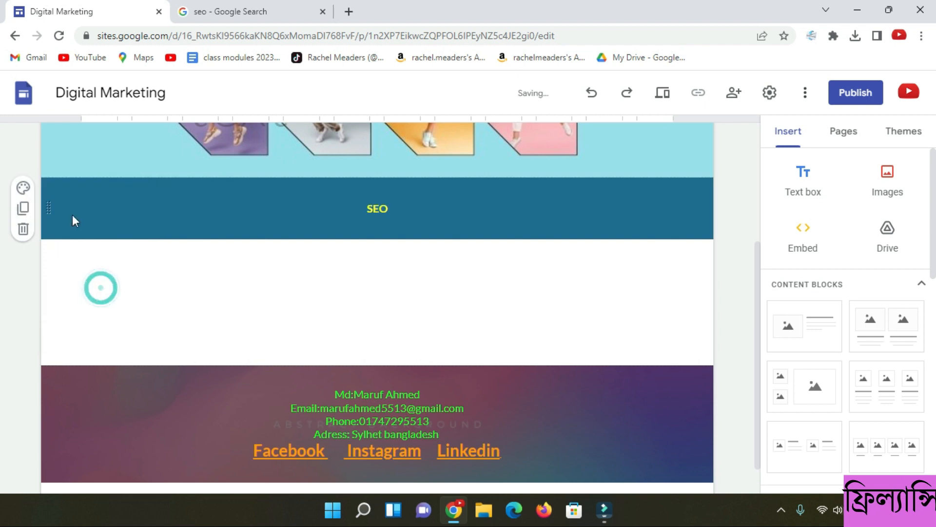
{"action": "left_click", "coordinate": [473, 302]}
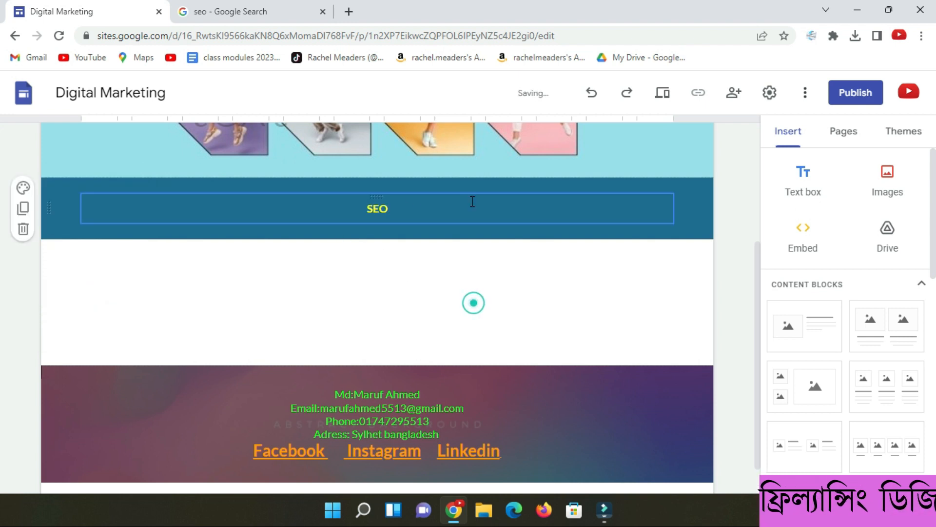
{"action": "left_click", "coordinate": [734, 218]}
Step: Review the heading sections and layout of the Home and about me pages for comparison
{"action": "scroll", "coordinate": [671, 224], "scroll_direction": "up", "scroll_amount": 4}
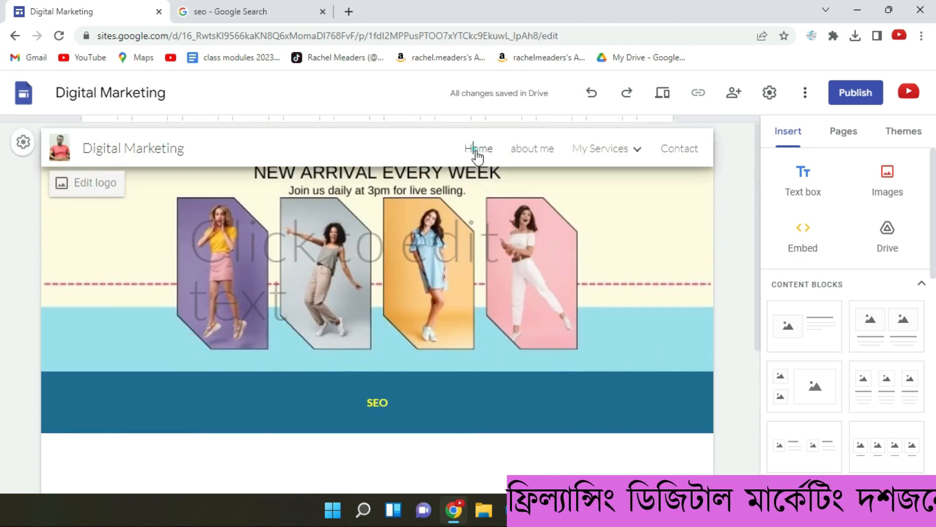
{"action": "left_click", "coordinate": [476, 149]}
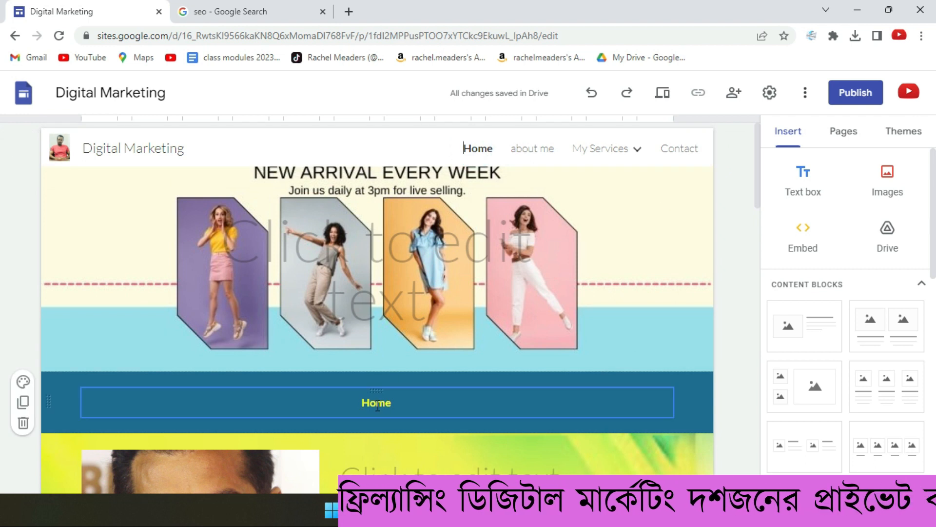
{"action": "scroll", "coordinate": [394, 370], "scroll_direction": "down", "scroll_amount": 1}
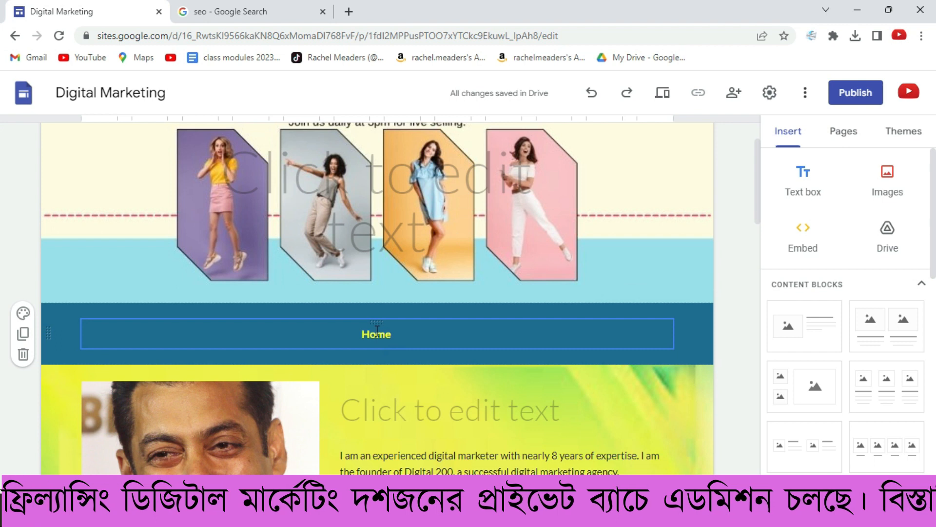
{"action": "scroll", "coordinate": [543, 161], "scroll_direction": "up", "scroll_amount": 1}
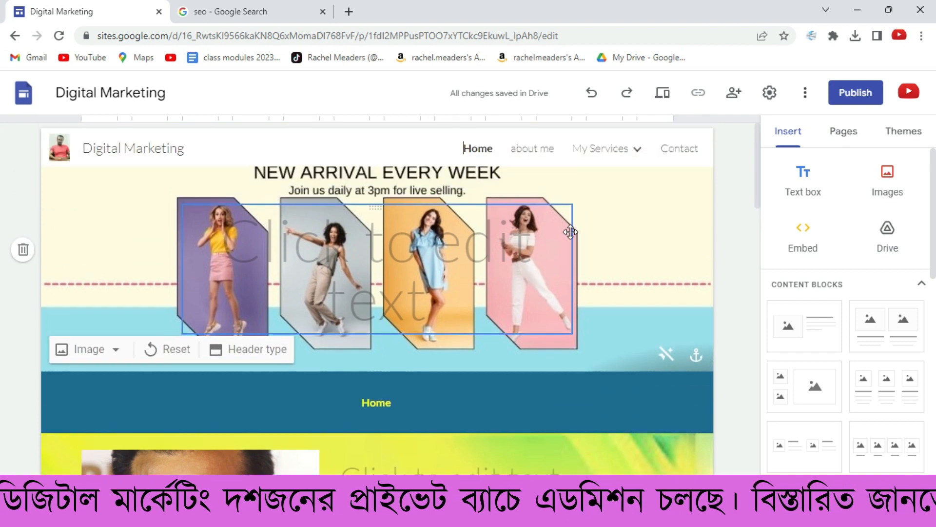
{"action": "left_click", "coordinate": [542, 157]}
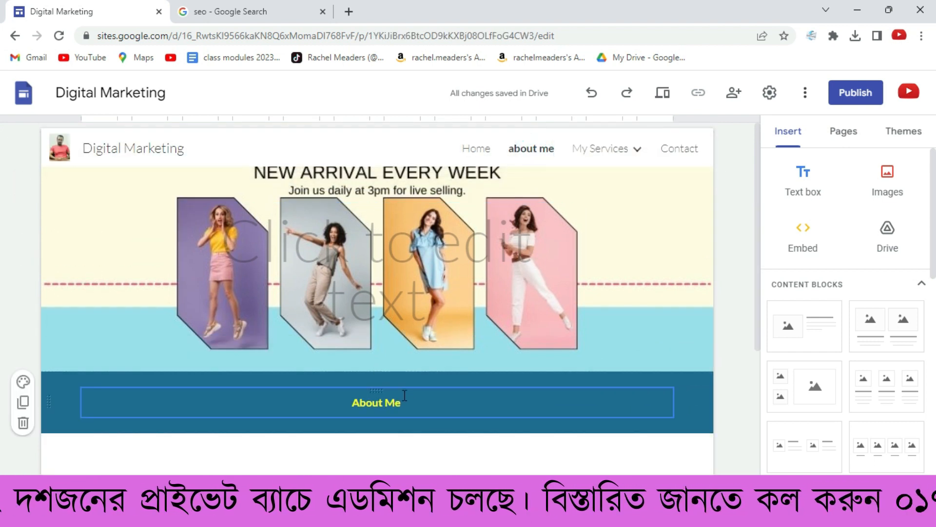
{"action": "scroll", "coordinate": [404, 395], "scroll_direction": "down", "scroll_amount": 1}
{"action": "scroll", "coordinate": [420, 221], "scroll_direction": "down", "scroll_amount": 2}
{"action": "scroll", "coordinate": [419, 221], "scroll_direction": "up", "scroll_amount": 3}
{"action": "left_click", "coordinate": [428, 277]}
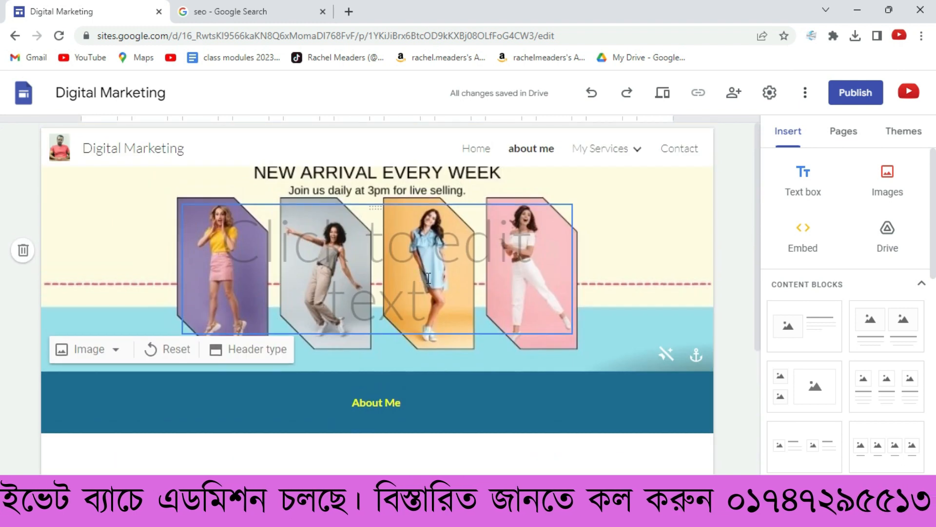
Step: Return to the SEO page and add the content block with one image beside a title and text
{"action": "left_click", "coordinate": [603, 162]}
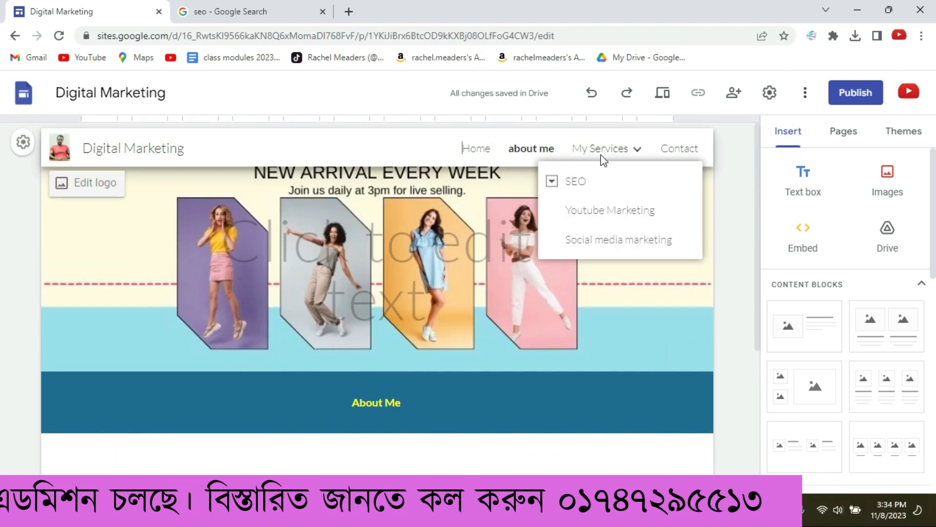
{"action": "left_click", "coordinate": [582, 185]}
{"action": "scroll", "coordinate": [496, 426], "scroll_direction": "down", "scroll_amount": 1}
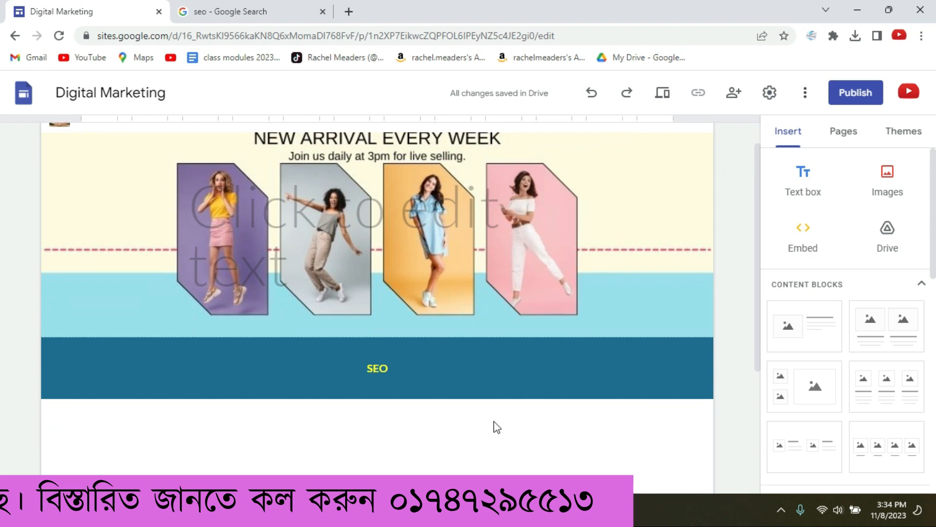
{"action": "scroll", "coordinate": [398, 339], "scroll_direction": "down", "scroll_amount": 1}
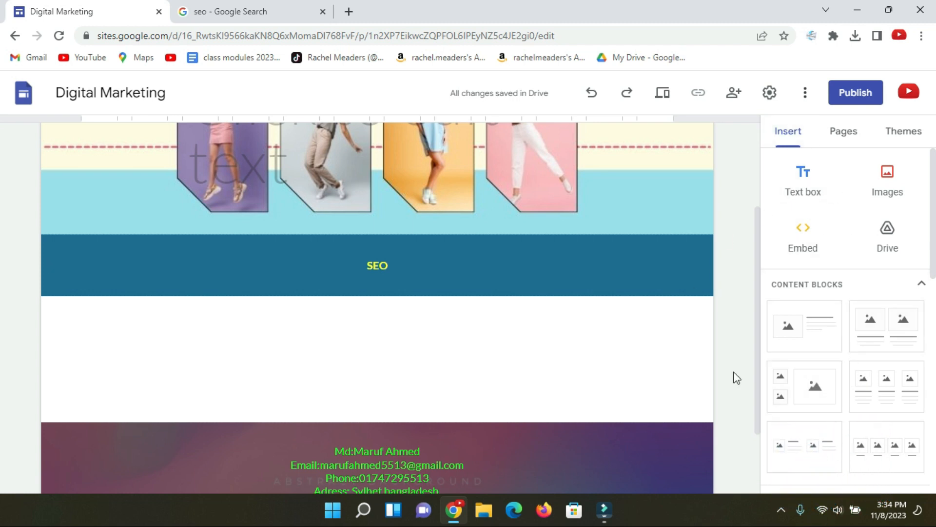
{"action": "left_click", "coordinate": [812, 330]}
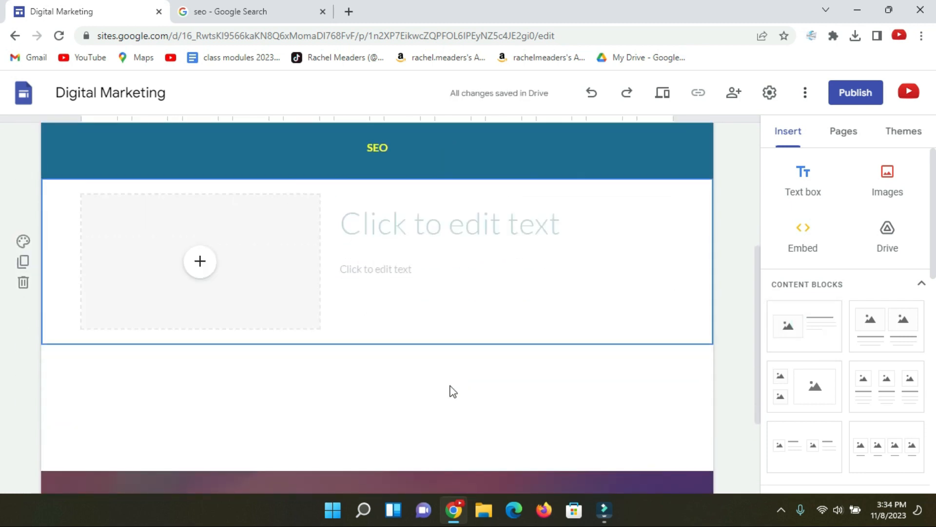
Step: Upload download (1).png from the protfullio folder on the Desktop into the content block's image placeholder
{"action": "scroll", "coordinate": [449, 387], "scroll_direction": "up", "scroll_amount": 1}
{"action": "left_click", "coordinate": [200, 329]}
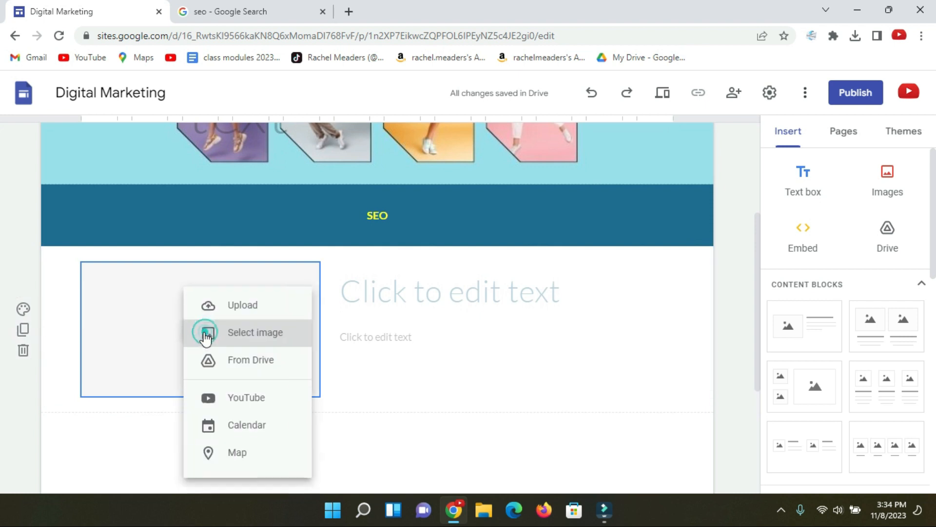
{"action": "left_click", "coordinate": [235, 317]}
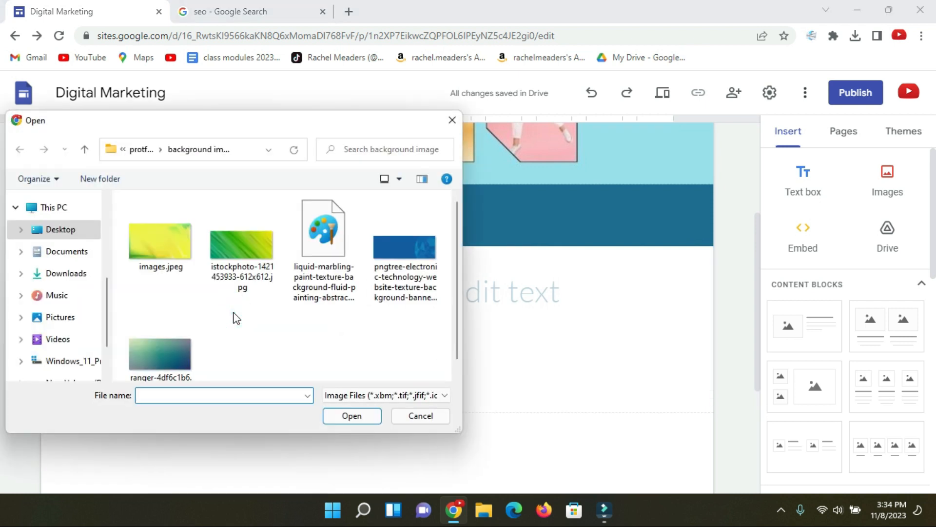
{"action": "left_click", "coordinate": [60, 230]}
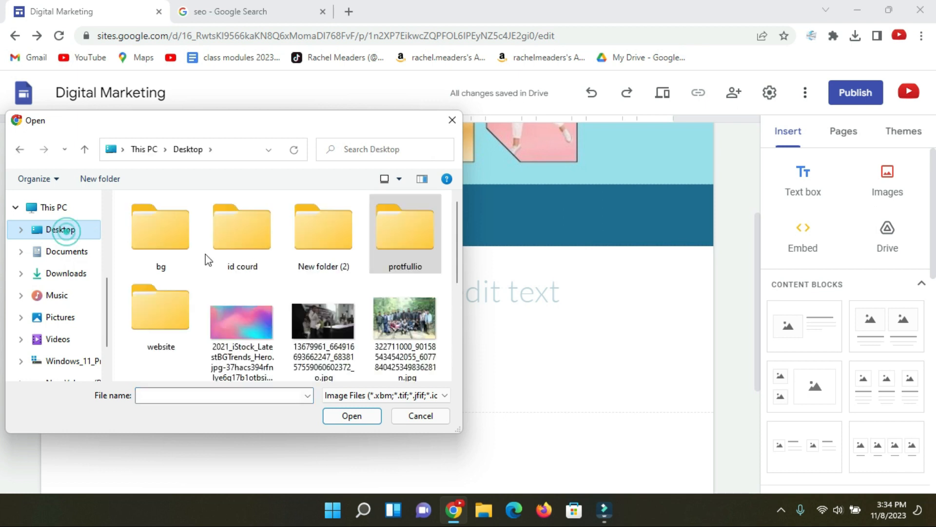
{"action": "double_click", "coordinate": [402, 259]}
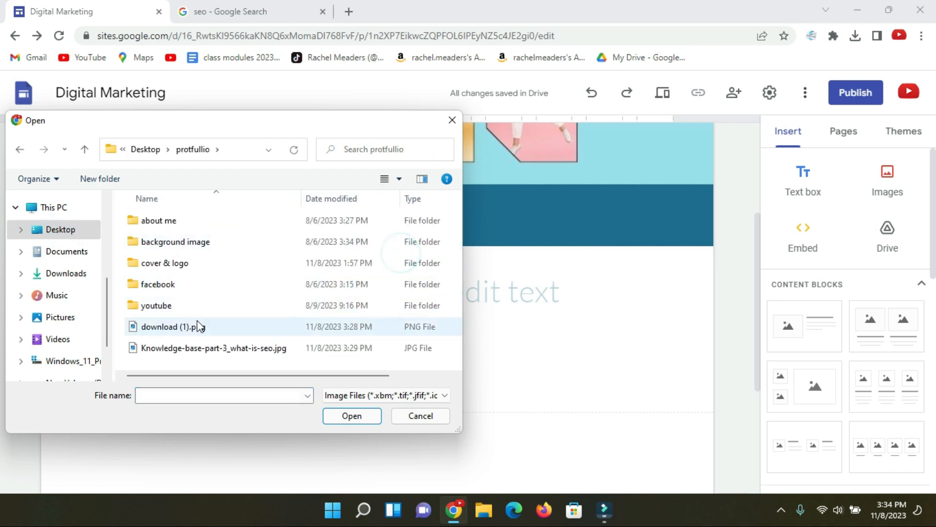
{"action": "left_click", "coordinate": [162, 328]}
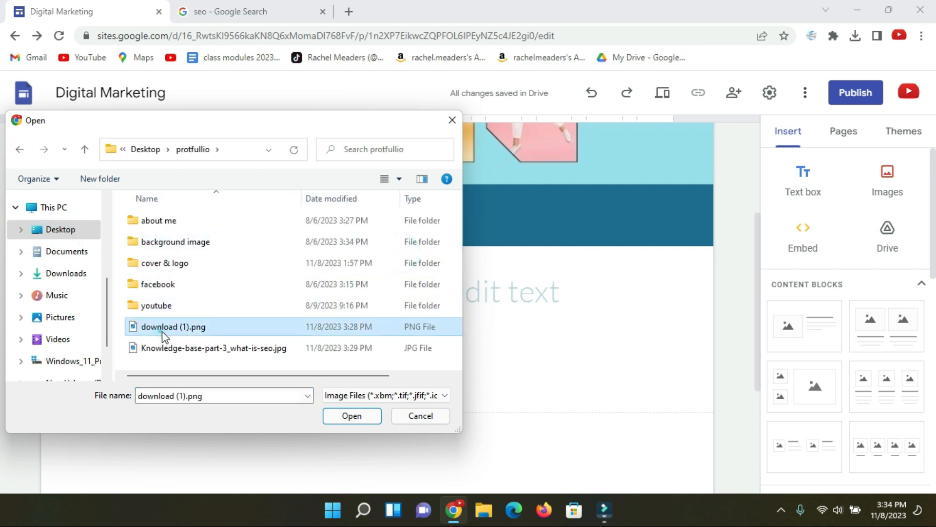
{"action": "left_click", "coordinate": [344, 414]}
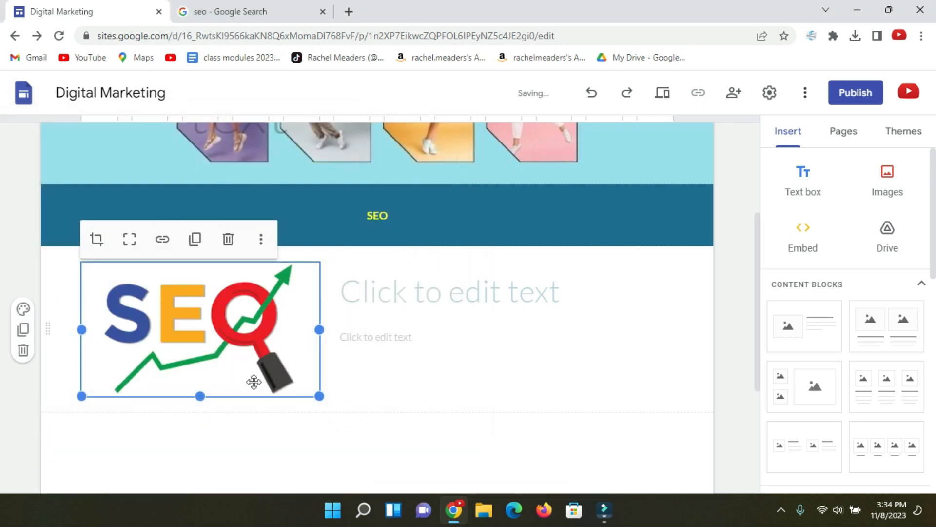
{"action": "left_click", "coordinate": [730, 319]}
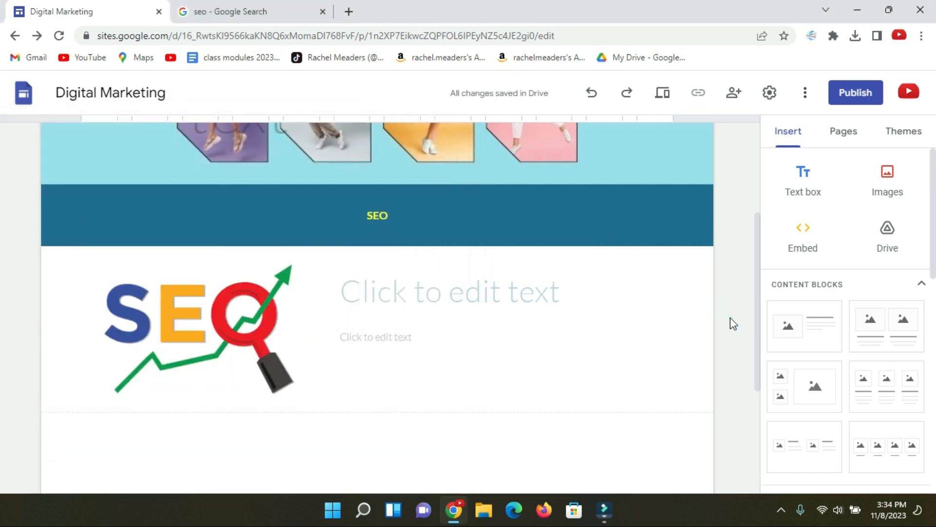
{"action": "left_click", "coordinate": [420, 306]}
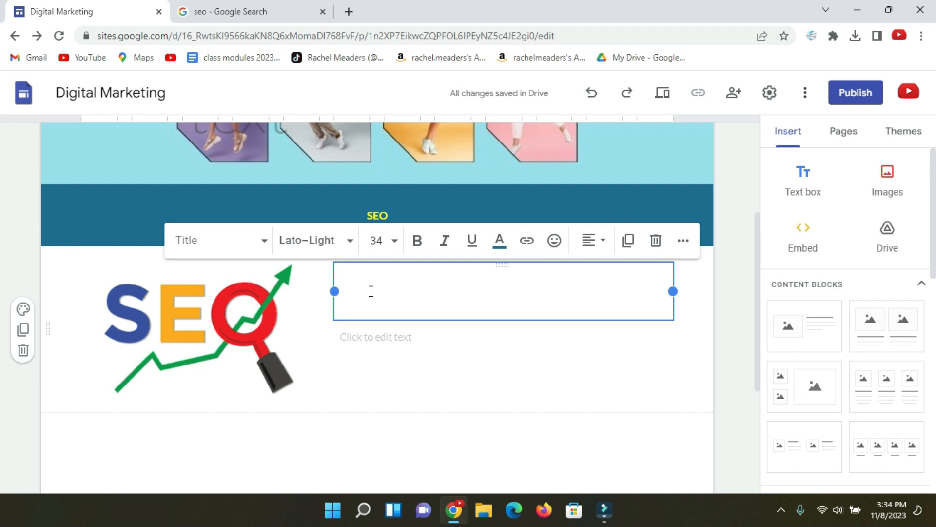
{"action": "left_click", "coordinate": [732, 301]}
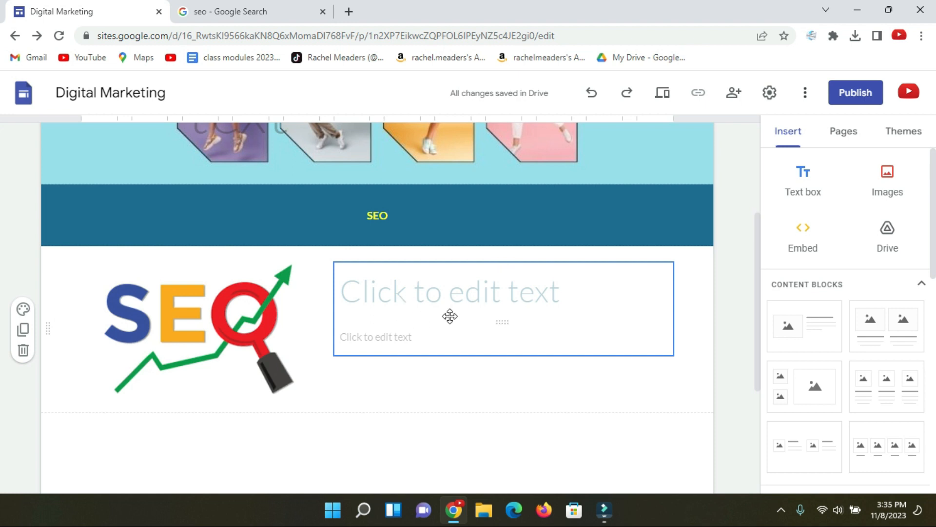
Step: Open fiverr.com in a new browser tab and search its services for "seo"
{"action": "left_click", "coordinate": [349, 12]}
{"action": "left_click", "coordinate": [353, 37]}
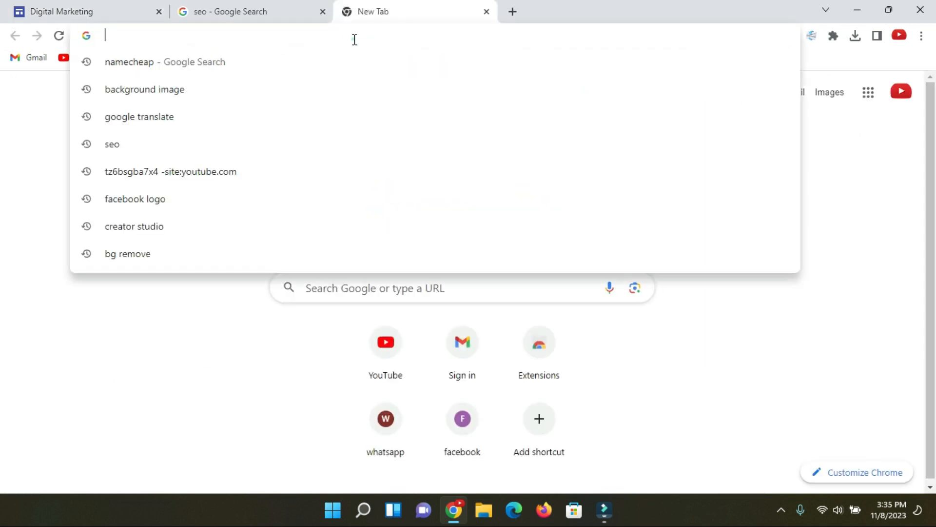
{"action": "type", "text": "fiverr.com"}
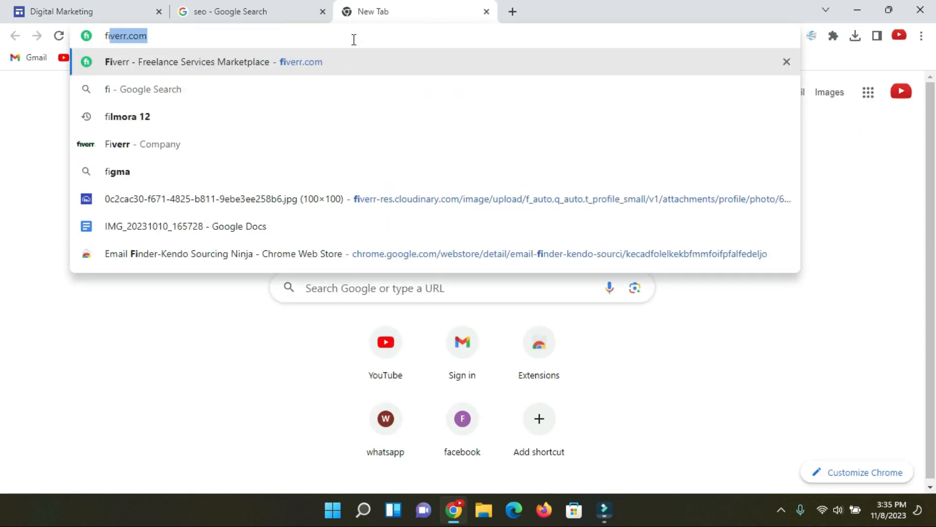
{"action": "key", "text": "Return"}
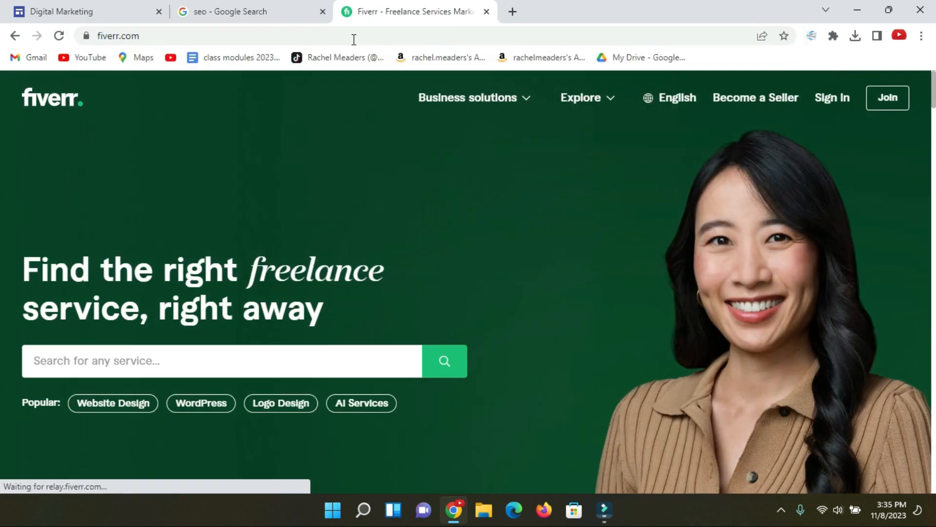
{"action": "left_click", "coordinate": [118, 362]}
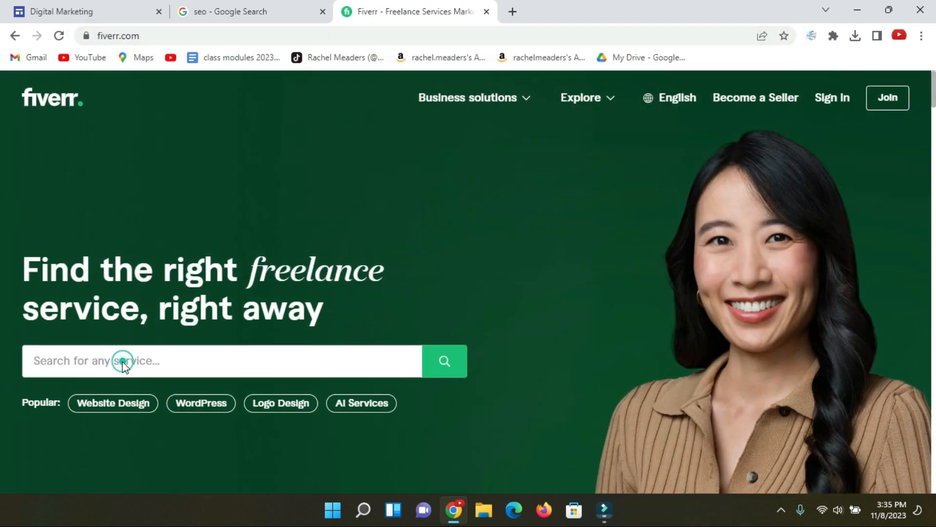
{"action": "type", "text": "ee"}
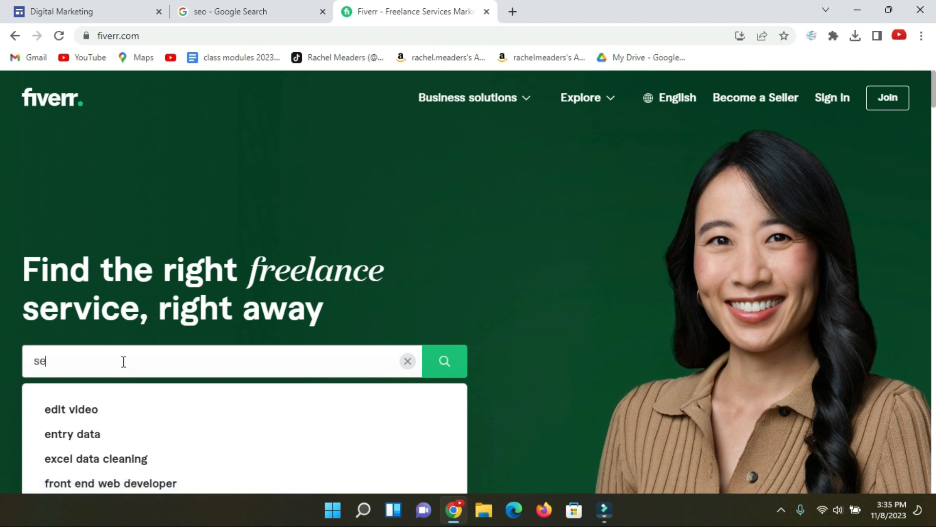
{"action": "type", "text": "o"}
{"action": "key", "text": "Return"}
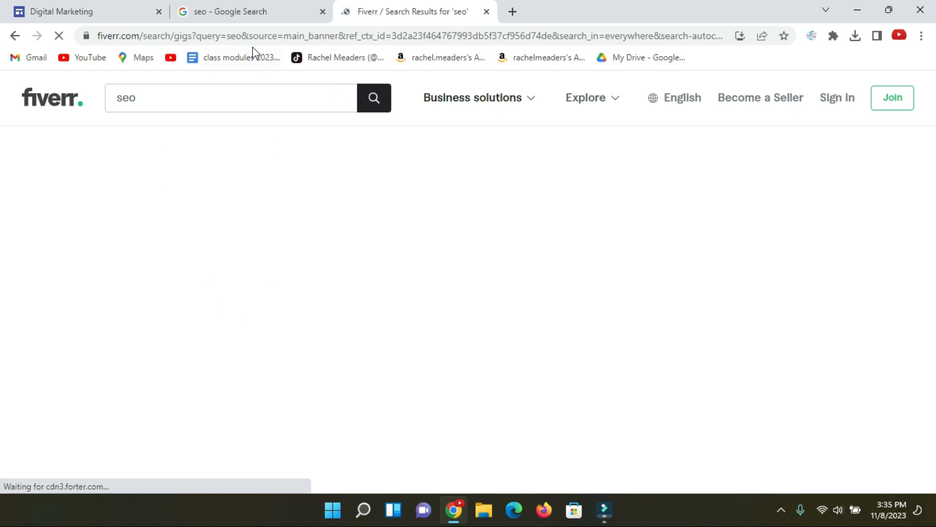
Step: Open the gig "I will create a full SEO campaign for your website" from the search results in its own tab
{"action": "scroll", "coordinate": [255, 142], "scroll_direction": "down", "scroll_amount": 4}
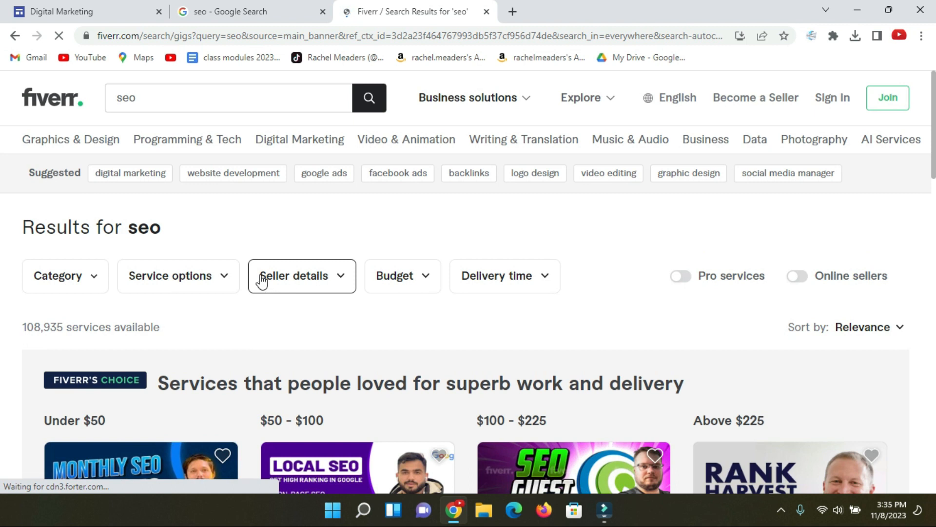
{"action": "scroll", "coordinate": [259, 282], "scroll_direction": "down", "scroll_amount": 4}
{"action": "scroll", "coordinate": [207, 249], "scroll_direction": "down", "scroll_amount": 5}
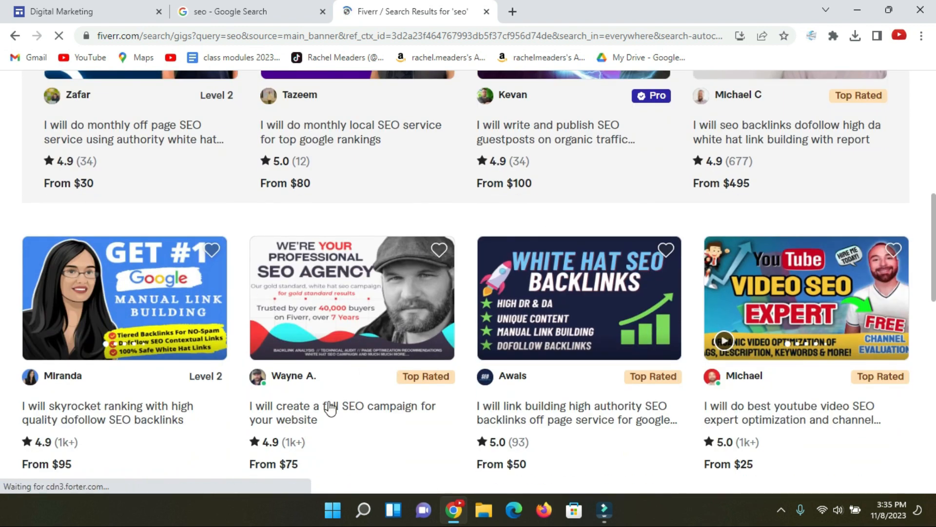
{"action": "middle_click", "coordinate": [308, 411]}
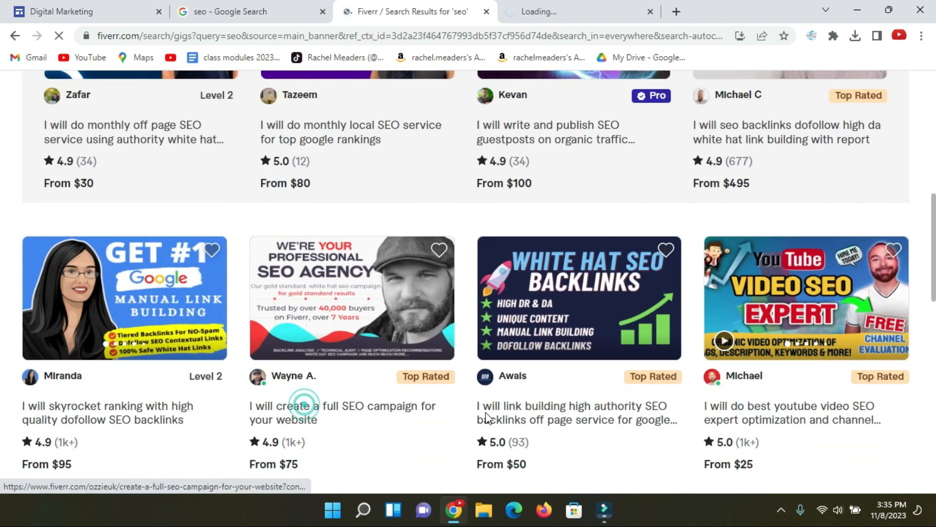
{"action": "left_click", "coordinate": [559, 14]}
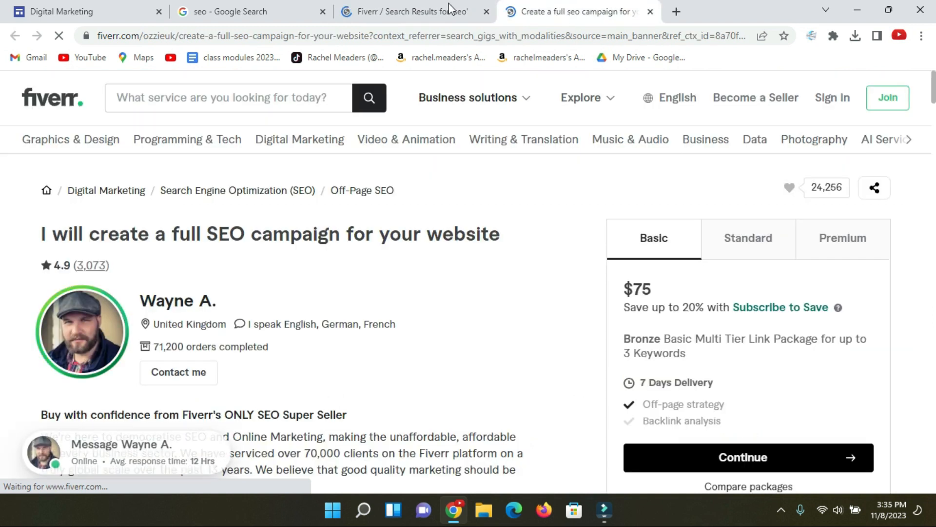
Step: Expand the full "About this Gig" description and read through what the SEO service includes
{"action": "scroll", "coordinate": [354, 255], "scroll_direction": "down", "scroll_amount": 2}
{"action": "scroll", "coordinate": [229, 210], "scroll_direction": "down", "scroll_amount": 12}
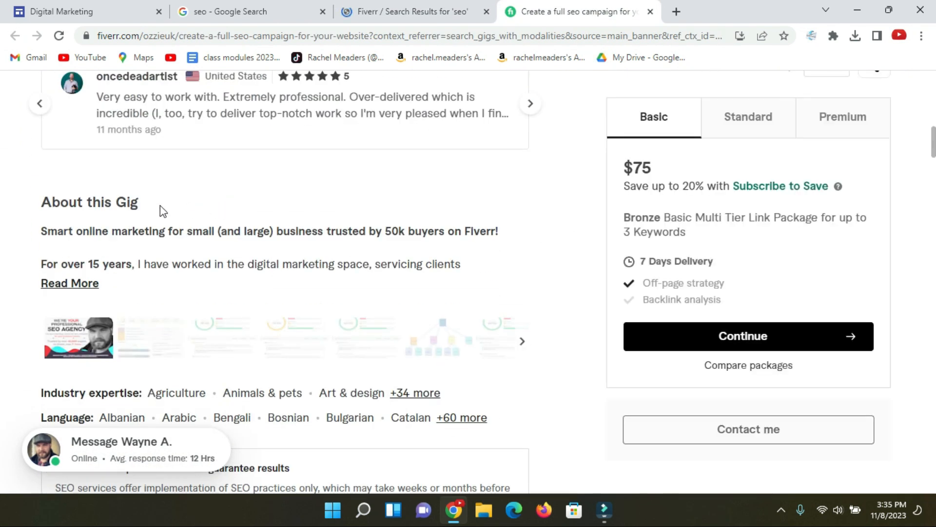
{"action": "scroll", "coordinate": [166, 208], "scroll_direction": "down", "scroll_amount": 4}
{"action": "scroll", "coordinate": [195, 205], "scroll_direction": "up", "scroll_amount": 3}
{"action": "left_click", "coordinate": [92, 215]}
{"action": "scroll", "coordinate": [147, 234], "scroll_direction": "down", "scroll_amount": 3}
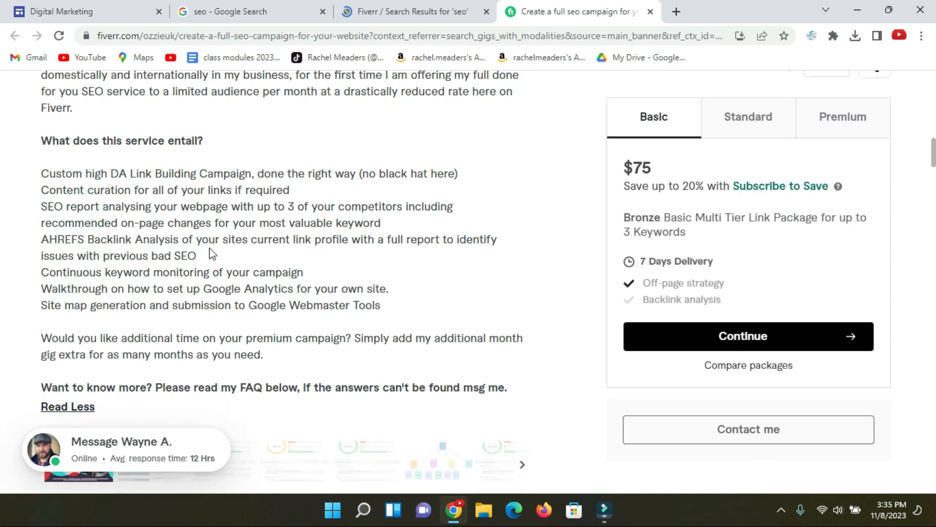
{"action": "scroll", "coordinate": [210, 253], "scroll_direction": "up", "scroll_amount": 3}
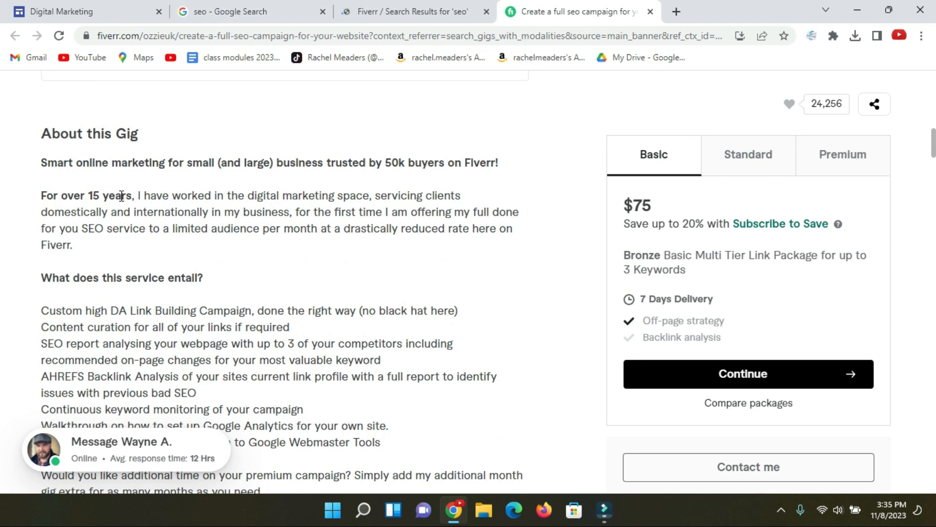
{"action": "scroll", "coordinate": [122, 244], "scroll_direction": "down", "scroll_amount": 3}
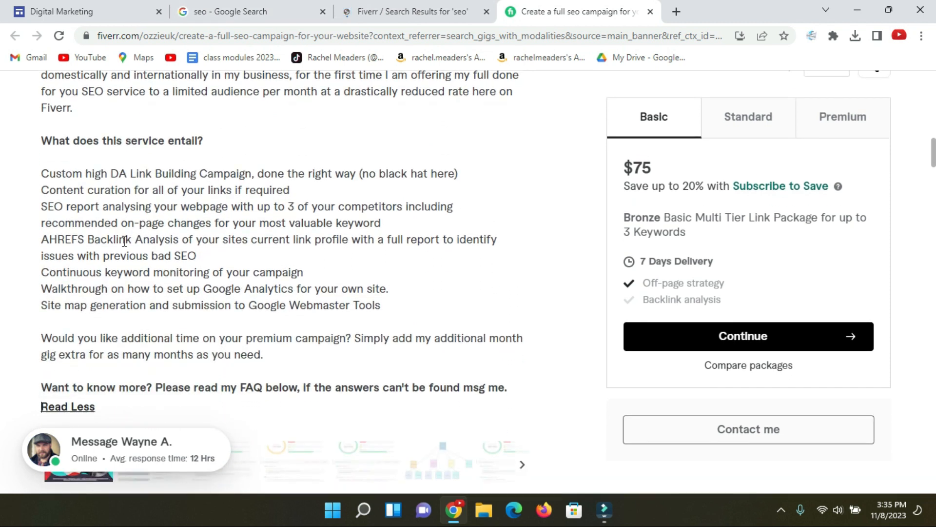
{"action": "scroll", "coordinate": [141, 241], "scroll_direction": "up", "scroll_amount": 2}
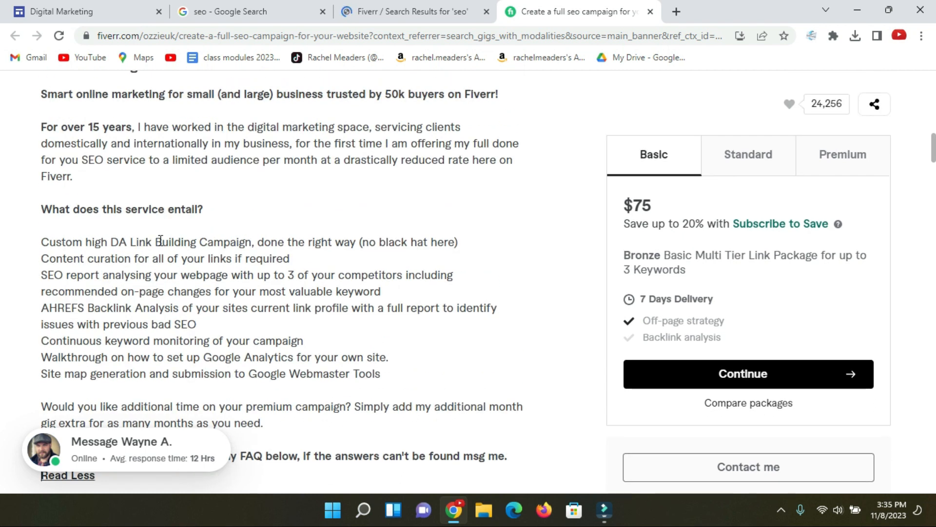
{"action": "scroll", "coordinate": [163, 241], "scroll_direction": "up", "scroll_amount": 2}
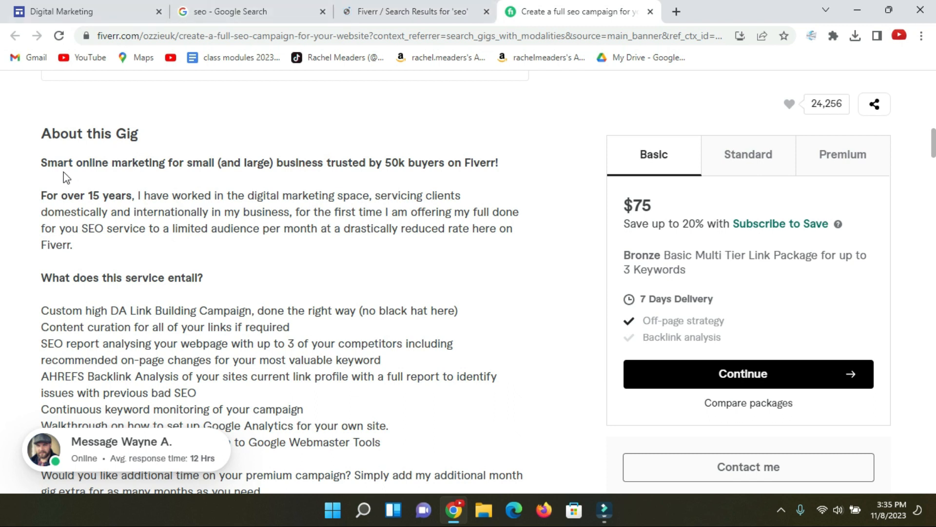
Step: Copy the gig description from "For over 15 years" through "msg me." into the title box beside the SEO image on the Digital Marketing site
{"action": "left_click_drag", "start_coordinate": [43, 199], "coordinate": [511, 370]}
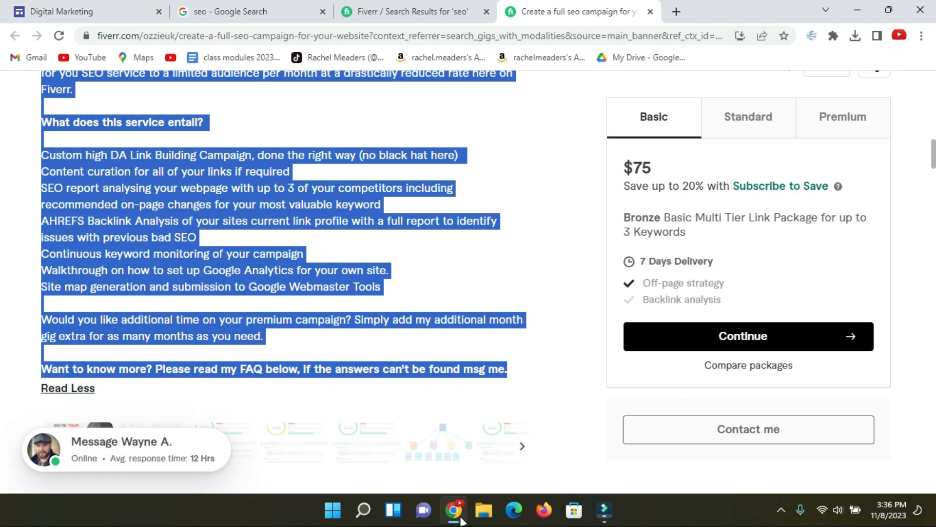
{"action": "left_click", "coordinate": [61, 11]}
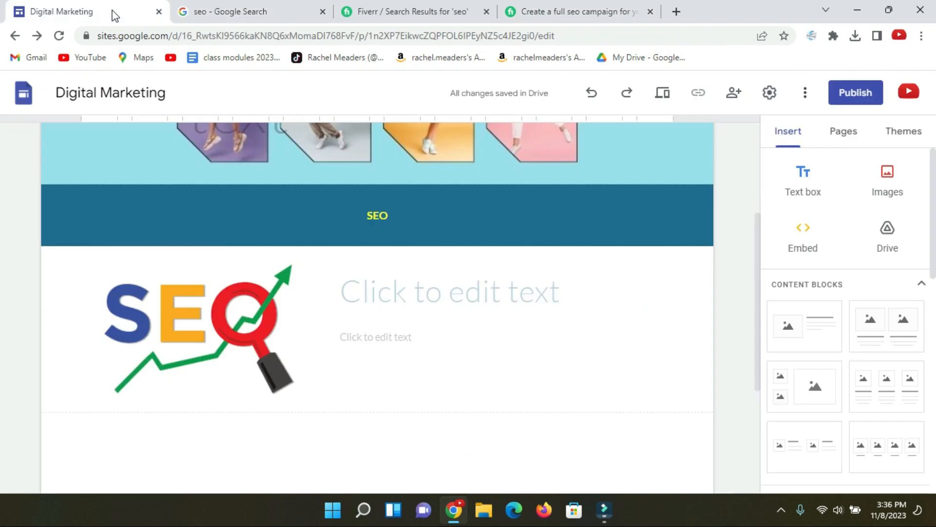
{"action": "left_click", "coordinate": [415, 289]}
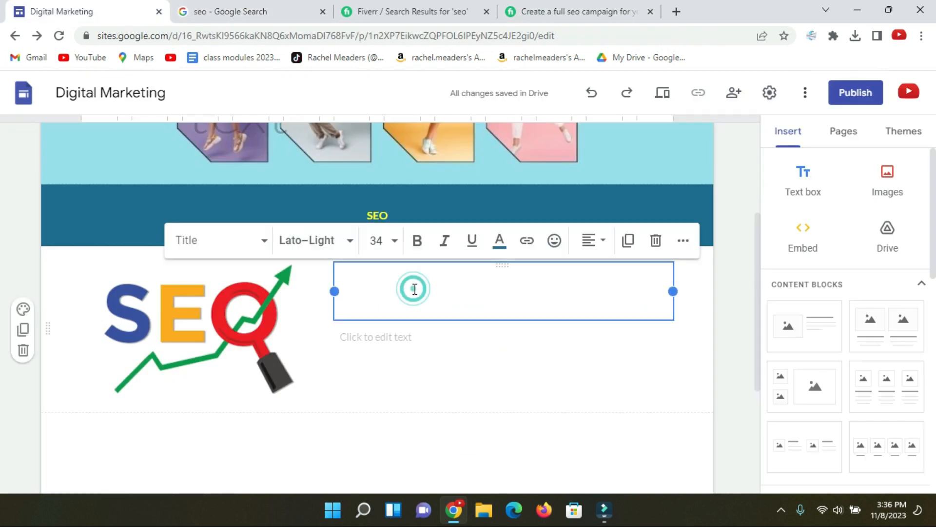
{"action": "key", "text": "ctrl+v"}
Step: Colour the bold phrases "For over 15 years" and "What does this service entail?" red in the pasted description
{"action": "scroll", "coordinate": [735, 336], "scroll_direction": "up", "scroll_amount": 5}
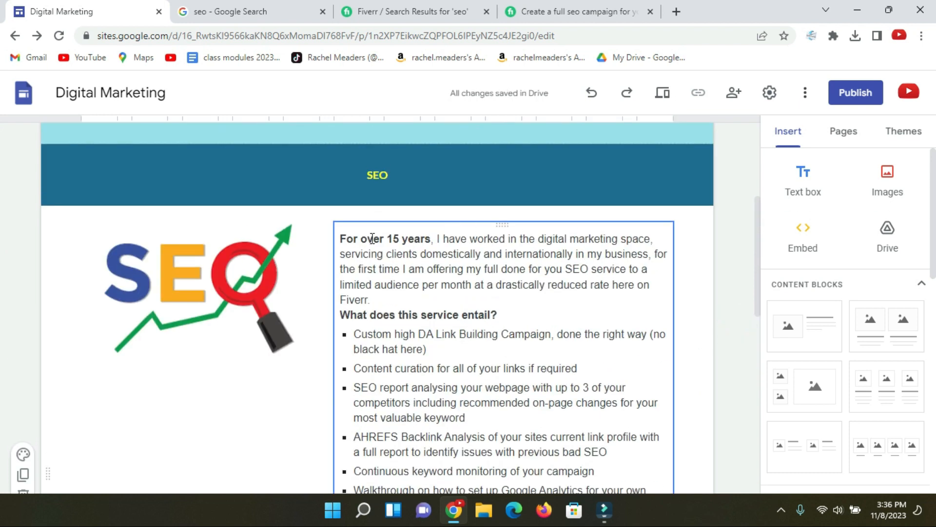
{"action": "left_click_drag", "start_coordinate": [344, 239], "coordinate": [431, 244]}
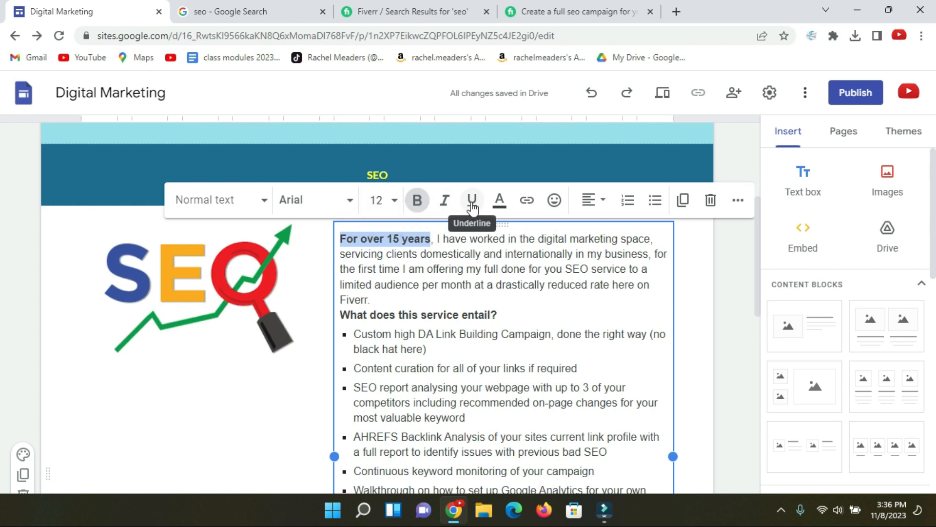
{"action": "left_click", "coordinate": [501, 201]}
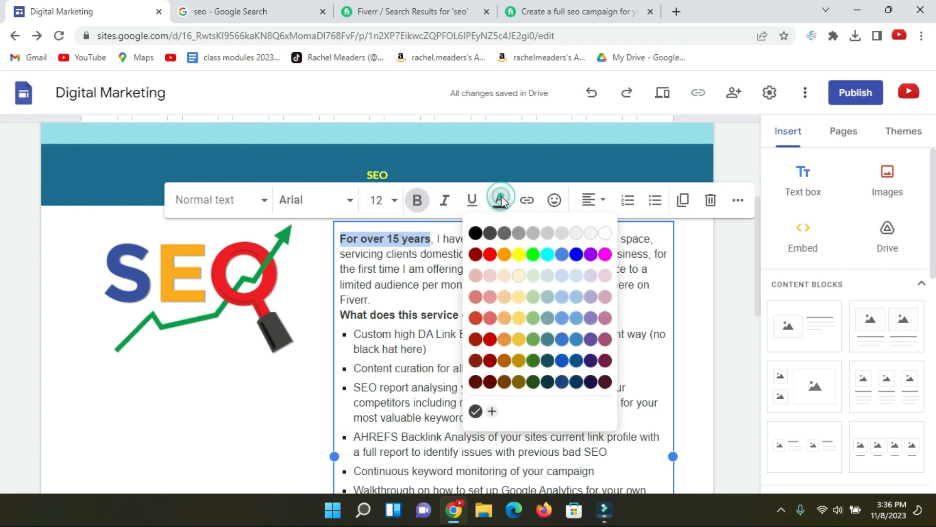
{"action": "left_click", "coordinate": [489, 253]}
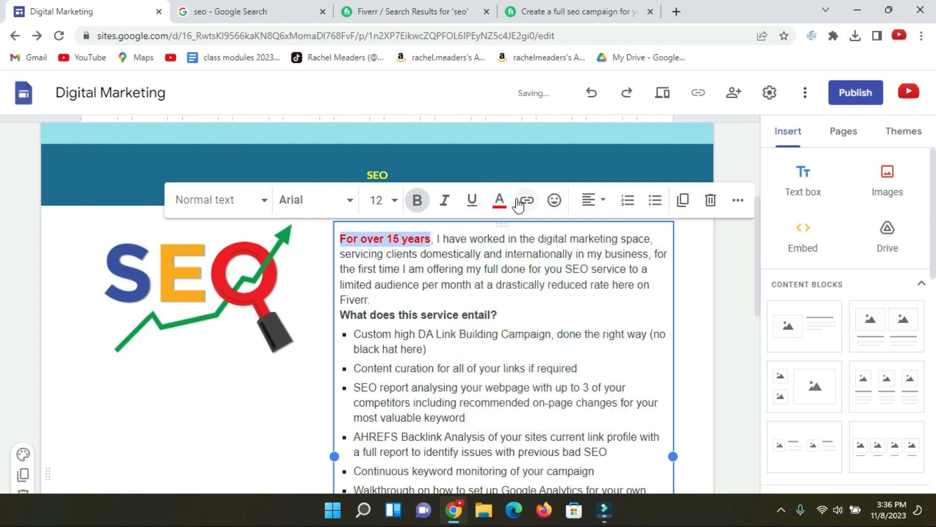
{"action": "left_click_drag", "start_coordinate": [500, 315], "coordinate": [339, 314]}
{"action": "left_click", "coordinate": [500, 200]}
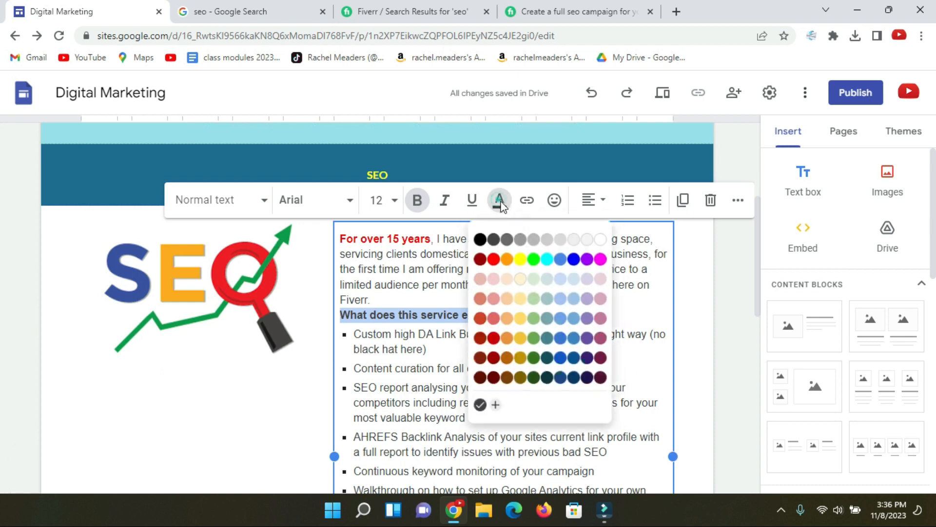
{"action": "left_click", "coordinate": [460, 337]}
Step: Colour the closing bold sentence "Want to know more? Please read my FAQ below, if the answers can't be found msg me." red
{"action": "scroll", "coordinate": [490, 329], "scroll_direction": "down", "scroll_amount": 5}
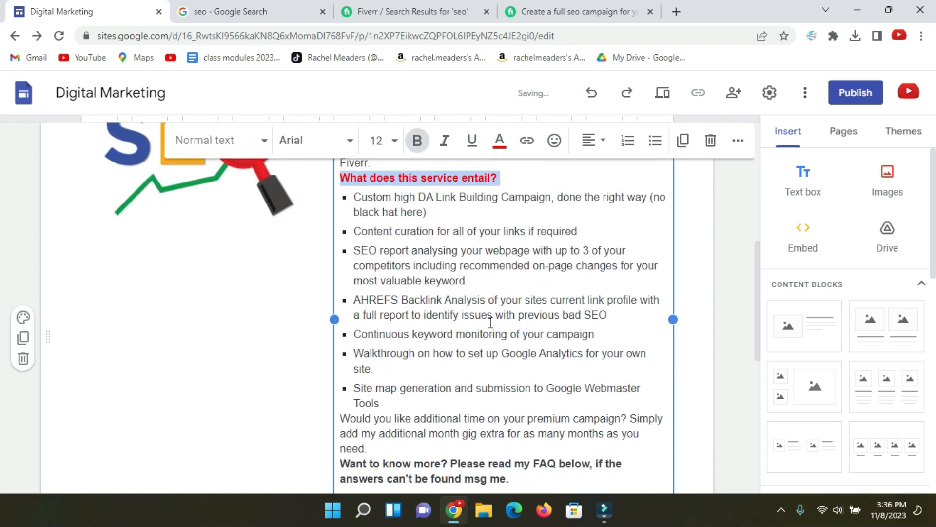
{"action": "left_click_drag", "start_coordinate": [340, 325], "coordinate": [522, 356]}
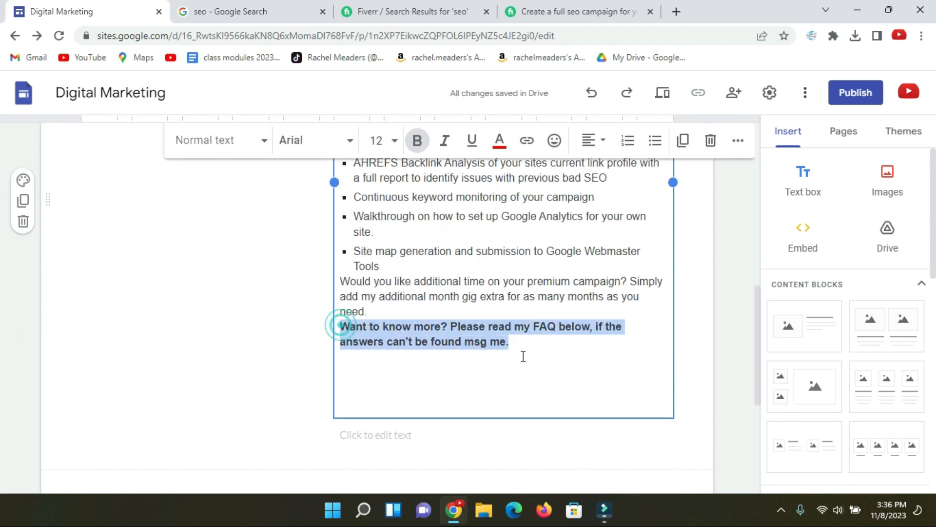
{"action": "left_click", "coordinate": [500, 140]}
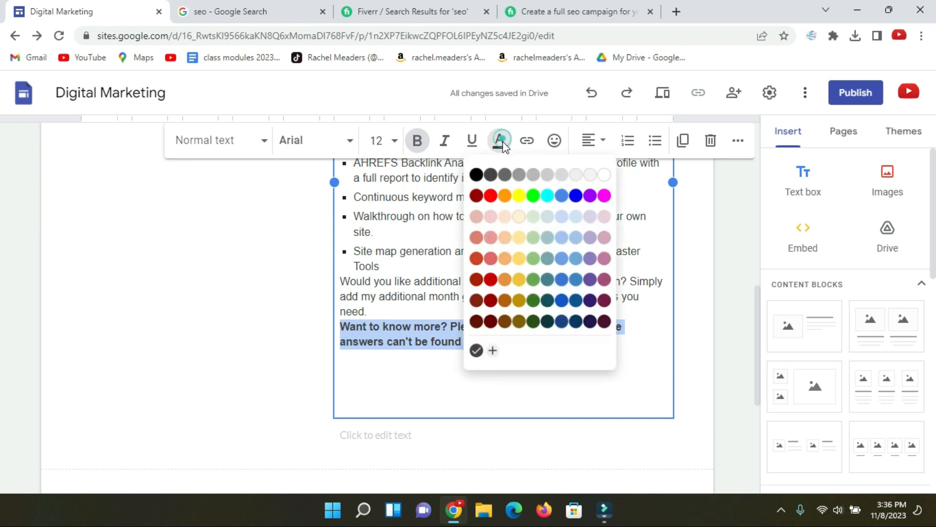
{"action": "left_click", "coordinate": [488, 192]}
{"action": "left_click", "coordinate": [540, 338]}
{"action": "scroll", "coordinate": [561, 339], "scroll_direction": "up", "scroll_amount": 4}
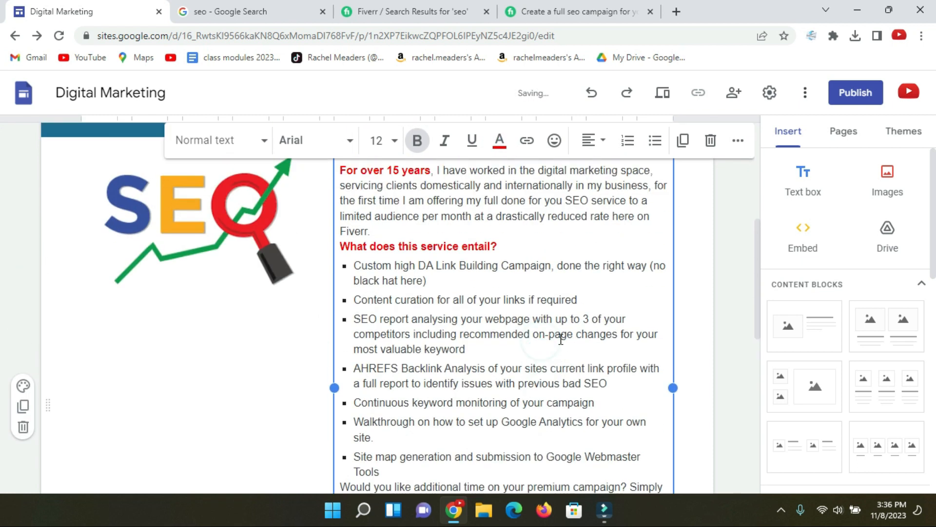
{"action": "left_click", "coordinate": [727, 278]}
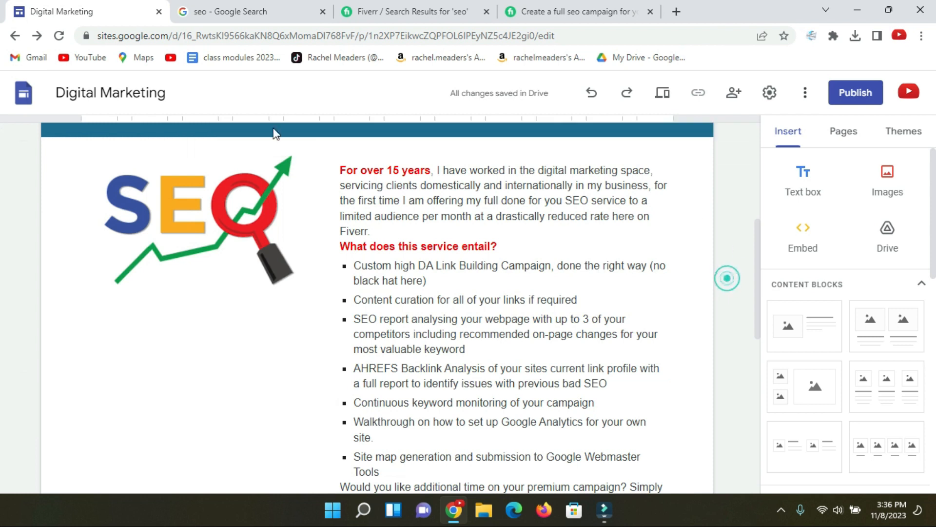
Step: Enlarge the SEO image slightly beside the service description and check how the section looks
{"action": "scroll", "coordinate": [256, 227], "scroll_direction": "down", "scroll_amount": 1}
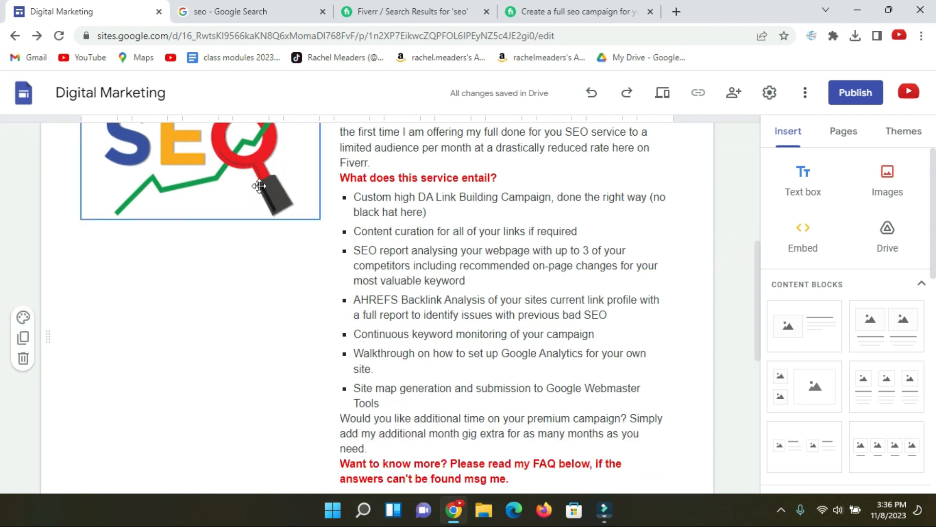
{"action": "left_click", "coordinate": [196, 211]}
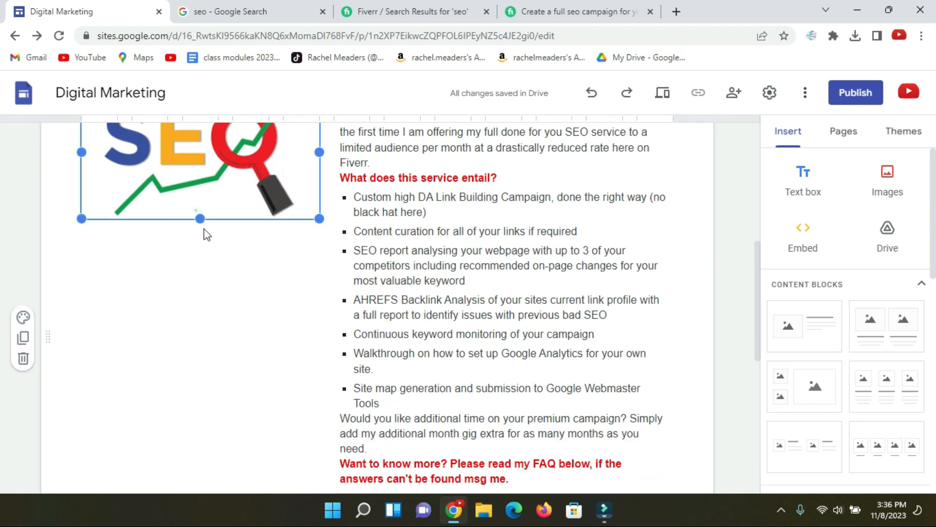
{"action": "left_click_drag", "start_coordinate": [198, 219], "coordinate": [202, 242]}
{"action": "left_click", "coordinate": [724, 248]}
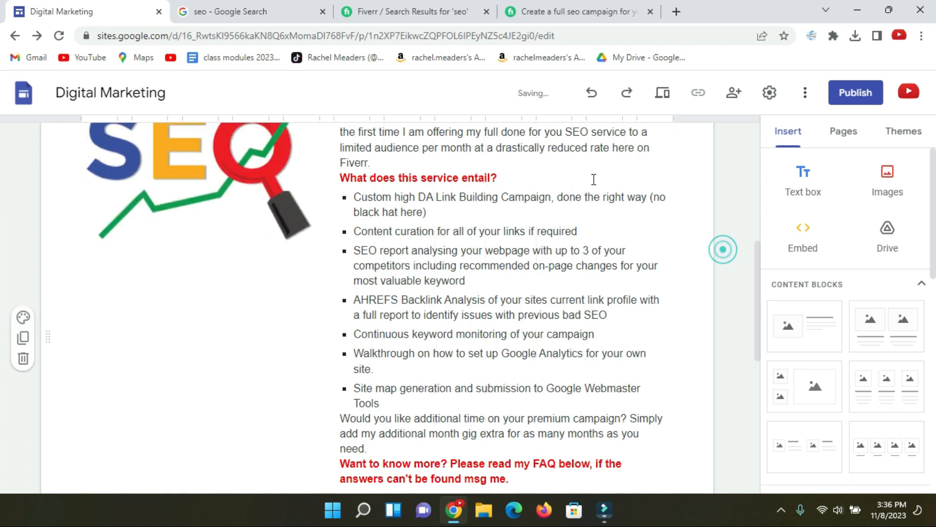
{"action": "scroll", "coordinate": [488, 271], "scroll_direction": "up", "scroll_amount": 3}
{"action": "scroll", "coordinate": [480, 239], "scroll_direction": "up", "scroll_amount": 2}
{"action": "scroll", "coordinate": [475, 267], "scroll_direction": "down", "scroll_amount": 4}
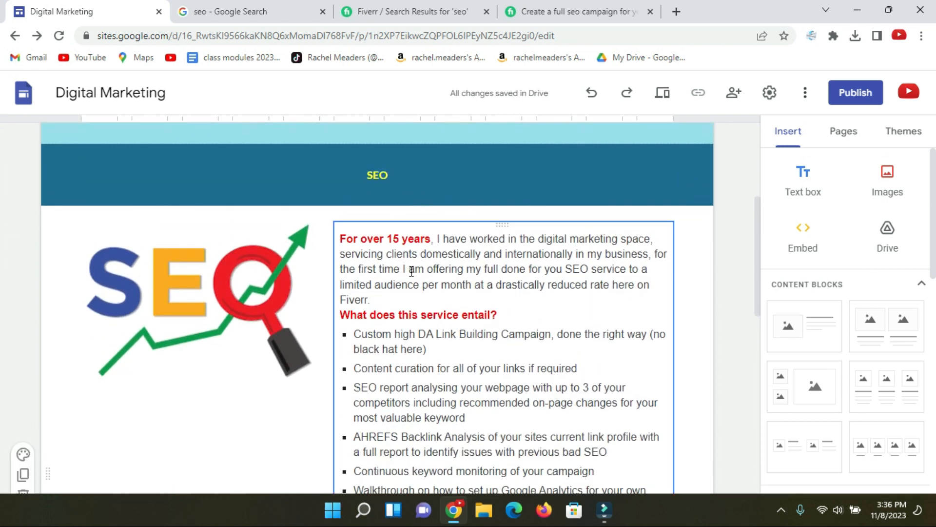
{"action": "scroll", "coordinate": [415, 272], "scroll_direction": "down", "scroll_amount": 2}
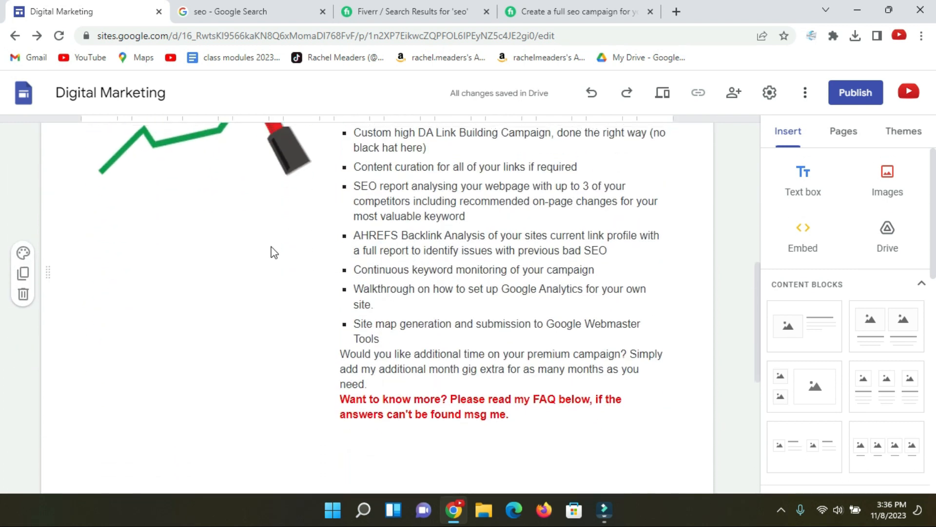
{"action": "scroll", "coordinate": [248, 242], "scroll_direction": "up", "scroll_amount": 3}
{"action": "scroll", "coordinate": [702, 288], "scroll_direction": "down", "scroll_amount": 5}
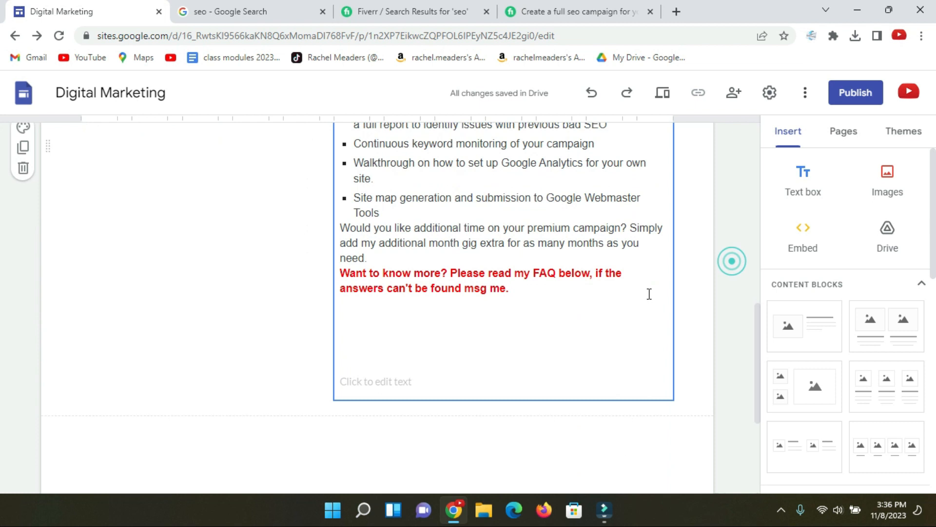
Step: Insert an image carousel below the description, uploading the five images from the "protfullio" folder inside the "youtube" folder
{"action": "scroll", "coordinate": [649, 293], "scroll_direction": "down", "scroll_amount": 3}
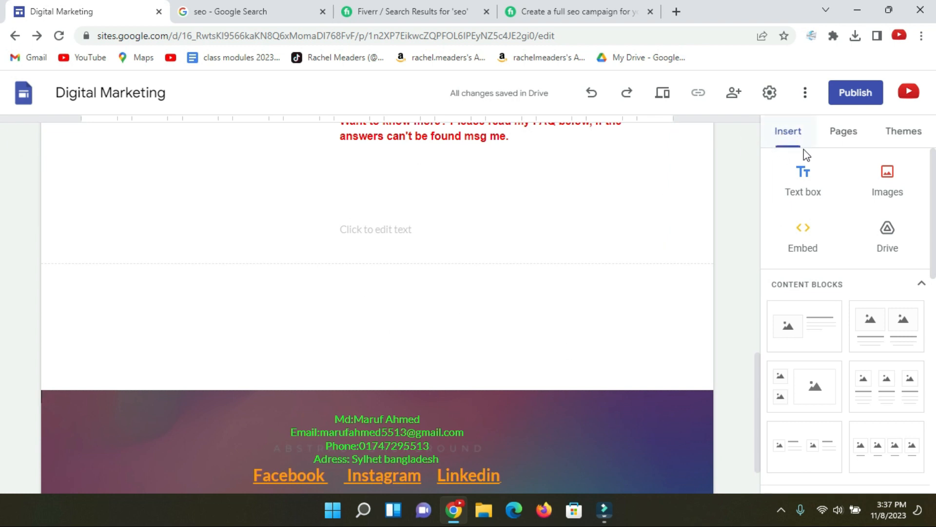
{"action": "scroll", "coordinate": [843, 307], "scroll_direction": "down", "scroll_amount": 5}
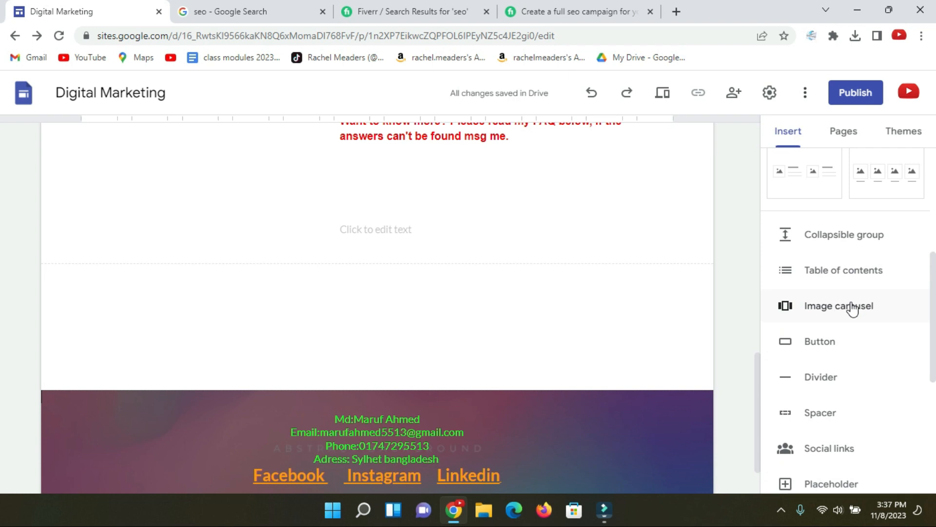
{"action": "left_click", "coordinate": [851, 306]}
{"action": "left_click", "coordinate": [347, 268]}
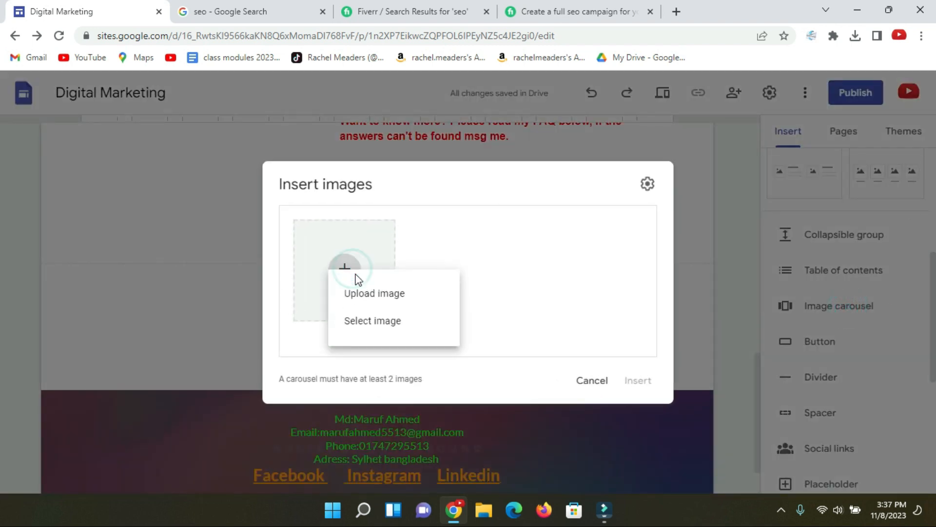
{"action": "left_click", "coordinate": [372, 293]}
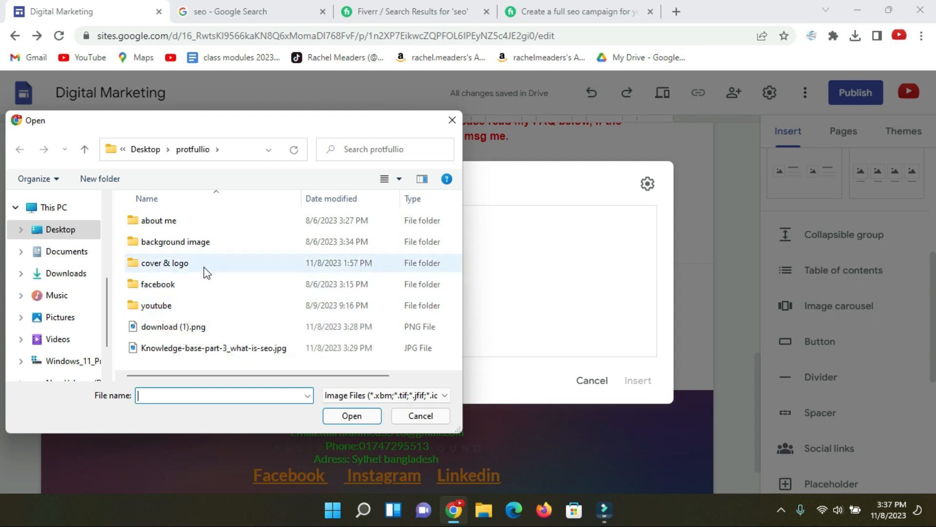
{"action": "double_click", "coordinate": [163, 305]}
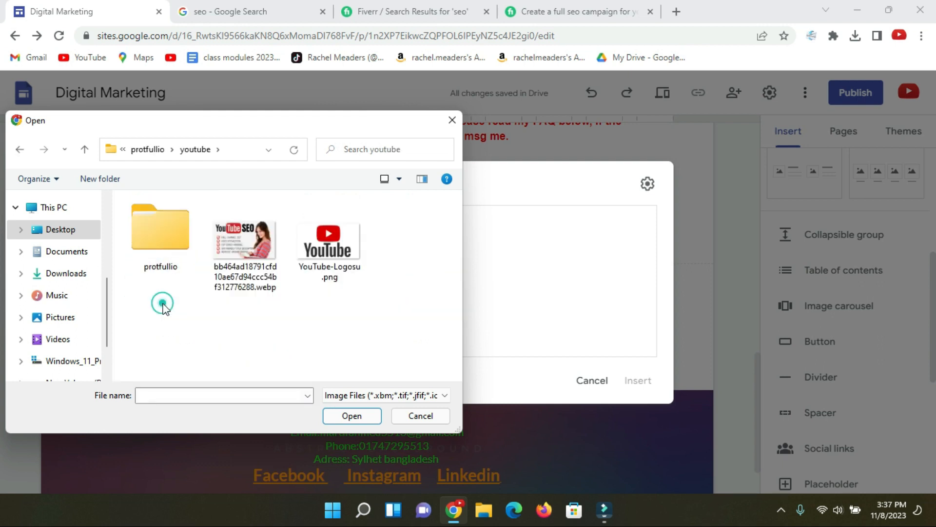
{"action": "double_click", "coordinate": [160, 268]}
{"action": "left_click_drag", "start_coordinate": [425, 365], "coordinate": [123, 198]}
{"action": "left_click", "coordinate": [352, 416]}
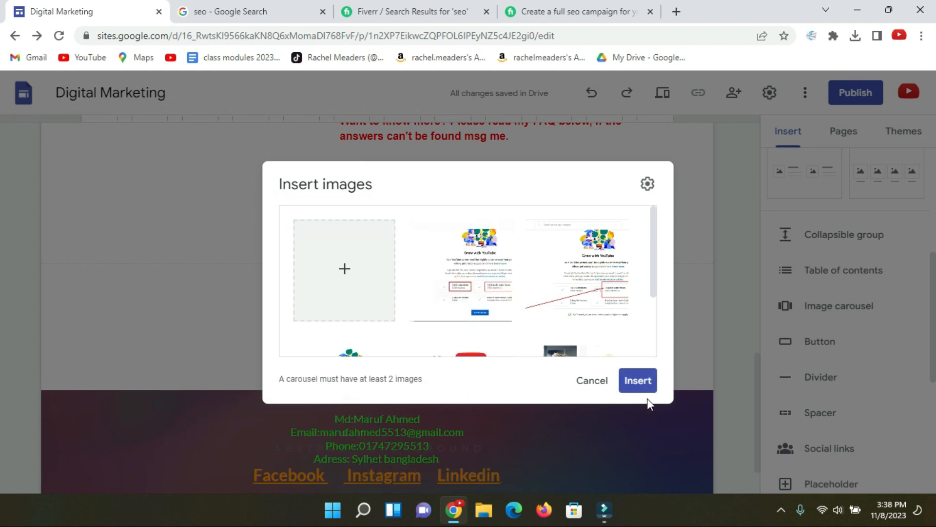
{"action": "left_click", "coordinate": [637, 380]}
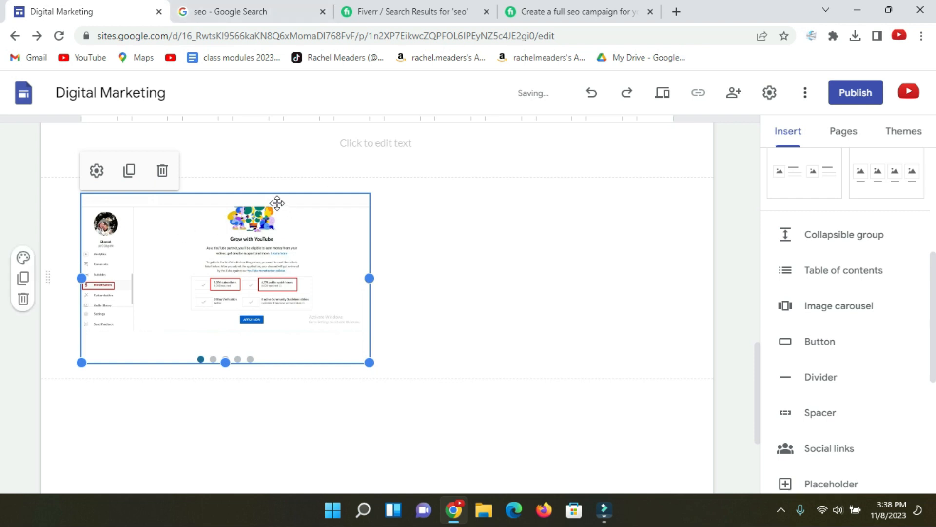
Step: Move the image carousel to the horizontal centre of its section
{"action": "left_click", "coordinate": [522, 240]}
{"action": "left_click", "coordinate": [259, 282]}
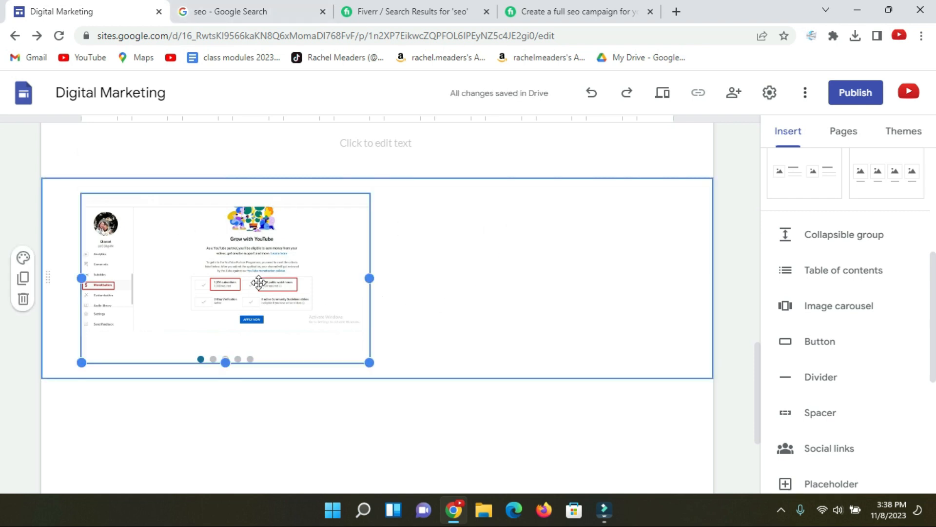
{"action": "left_click_drag", "start_coordinate": [241, 277], "coordinate": [385, 283]}
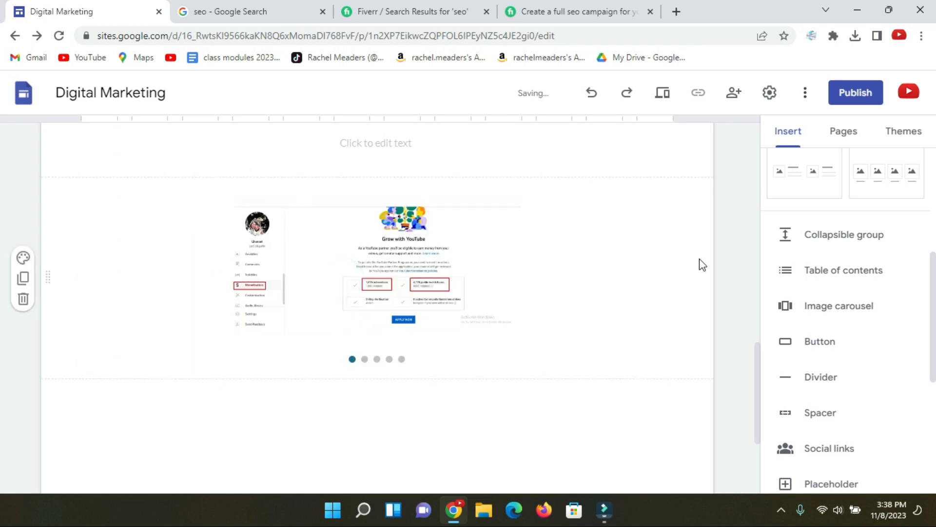
Step: Preview the site and examine the SEO banner, image and service description on the page
{"action": "scroll", "coordinate": [721, 253], "scroll_direction": "up", "scroll_amount": 8}
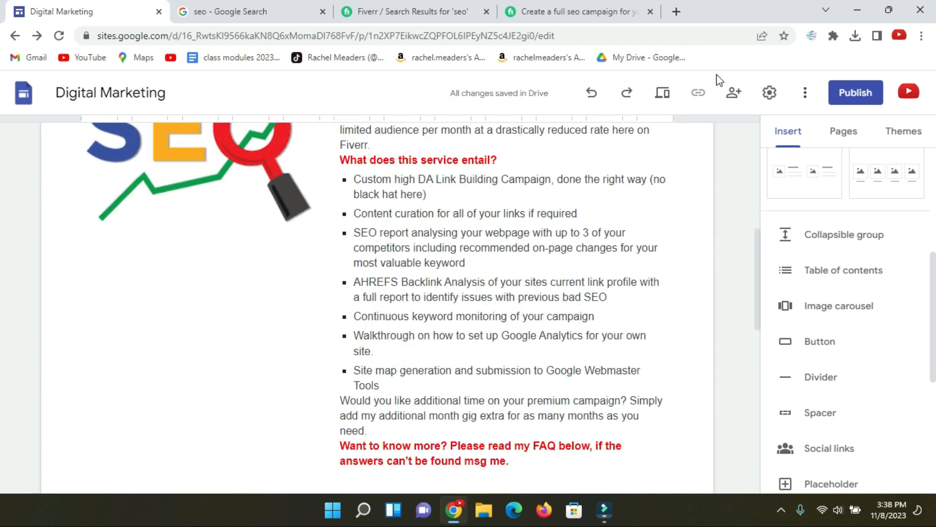
{"action": "left_click", "coordinate": [661, 94]}
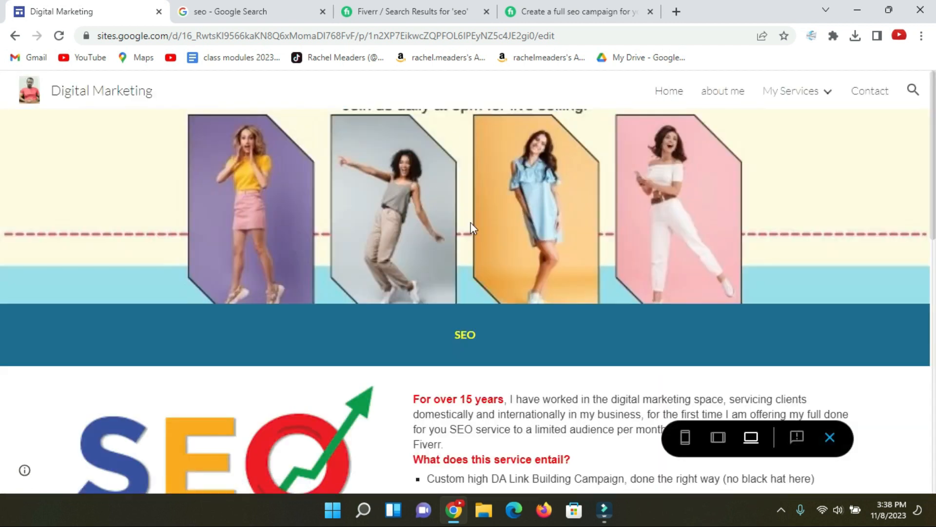
{"action": "scroll", "coordinate": [492, 218], "scroll_direction": "down", "scroll_amount": 8}
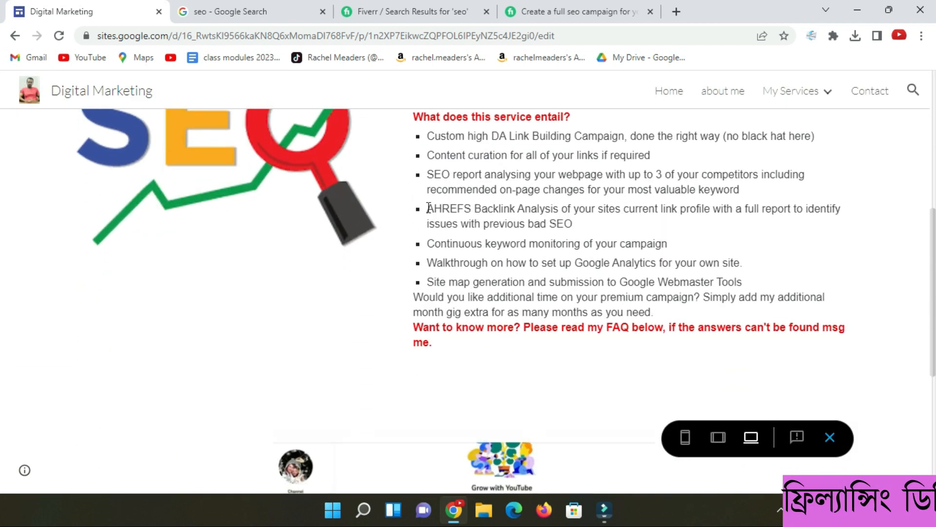
{"action": "scroll", "coordinate": [414, 229], "scroll_direction": "up", "scroll_amount": 4}
{"action": "scroll", "coordinate": [492, 183], "scroll_direction": "down", "scroll_amount": 10}
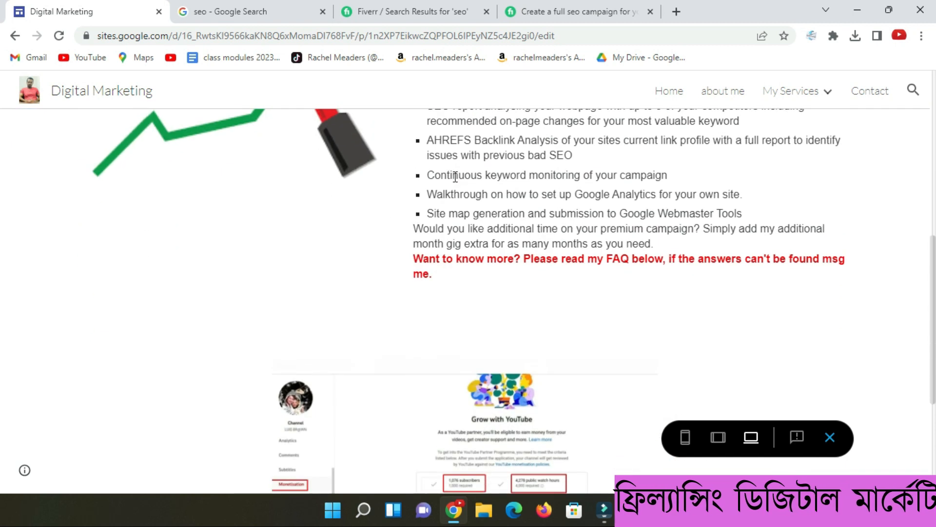
{"action": "mouse_move", "coordinate": [337, 222]}
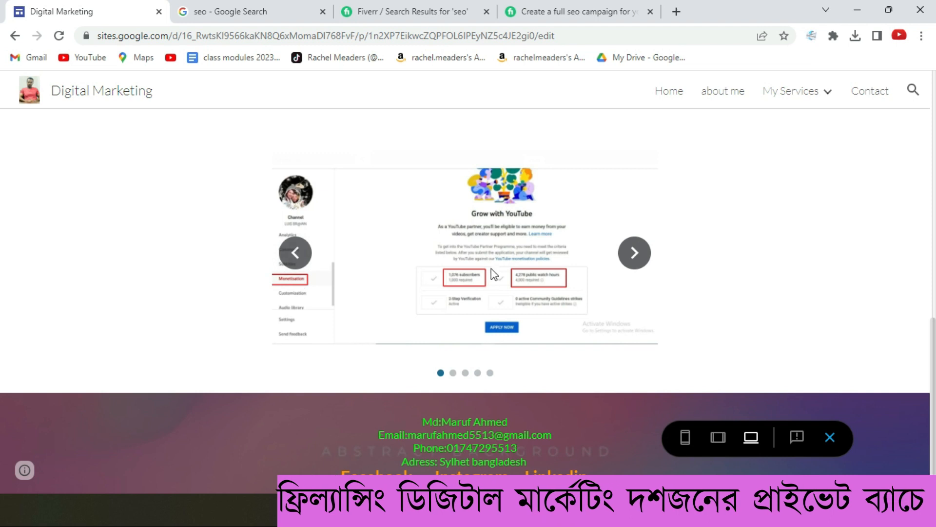
Step: Leaf through the carousel images in the preview, check the rest of the page and exit the preview
{"action": "left_click", "coordinate": [636, 263]}
{"action": "left_click", "coordinate": [635, 263]}
{"action": "left_click", "coordinate": [631, 260]}
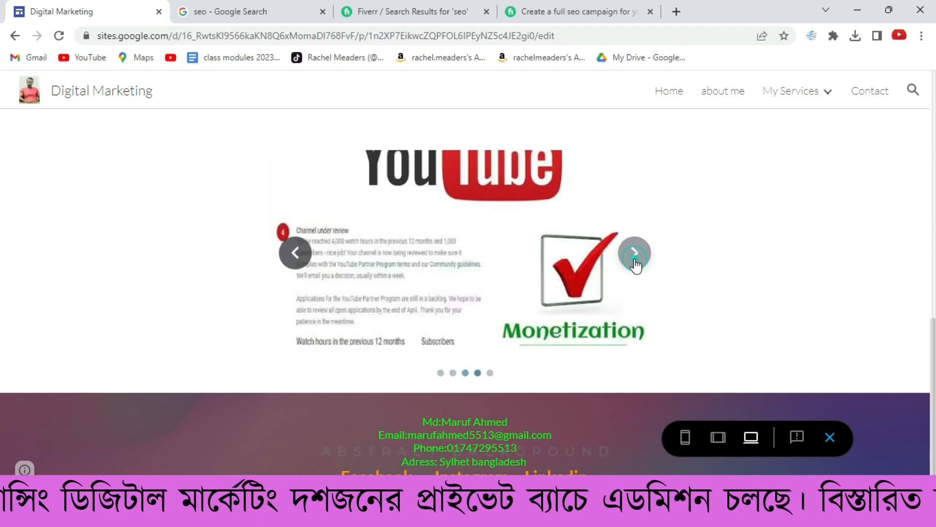
{"action": "left_click", "coordinate": [626, 261]}
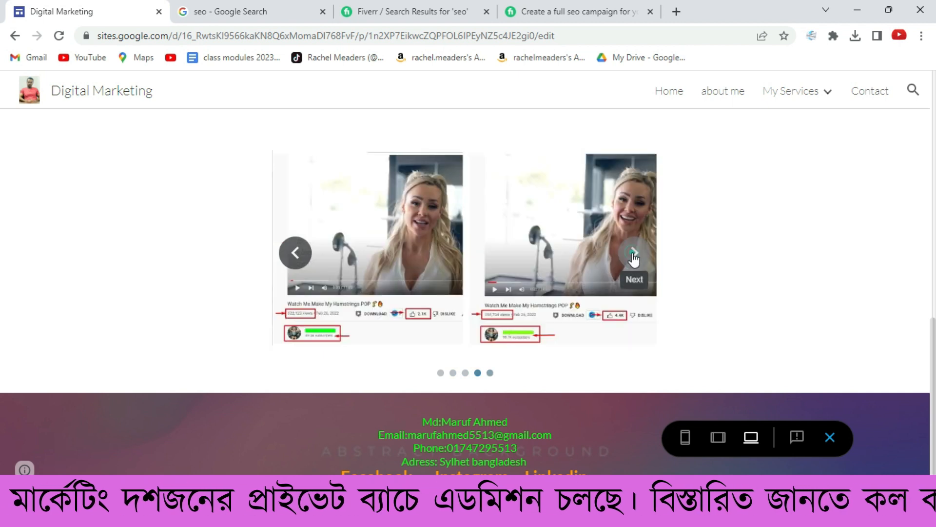
{"action": "left_click", "coordinate": [633, 254]}
{"action": "left_click", "coordinate": [633, 254]}
{"action": "left_click", "coordinate": [631, 252]}
{"action": "scroll", "coordinate": [561, 290], "scroll_direction": "down", "scroll_amount": 10}
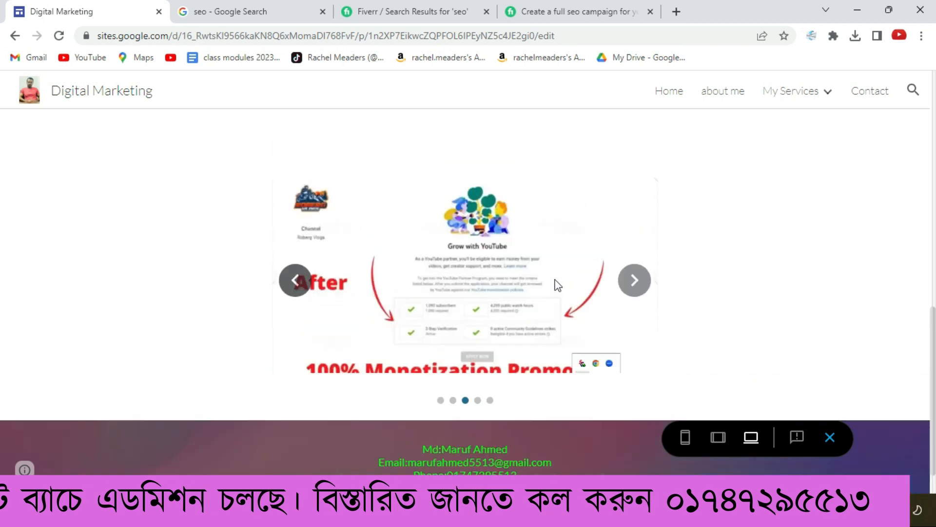
{"action": "scroll", "coordinate": [446, 234], "scroll_direction": "down", "scroll_amount": 8}
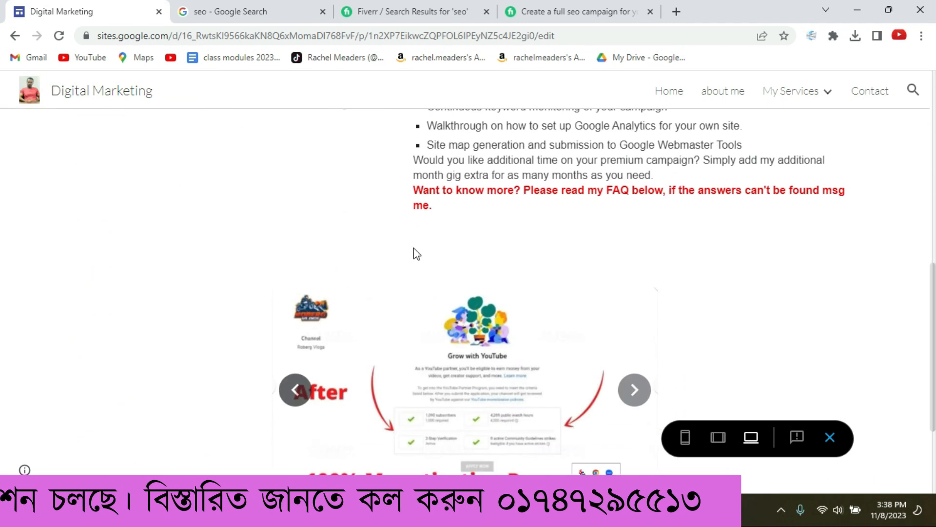
{"action": "left_click", "coordinate": [830, 437]}
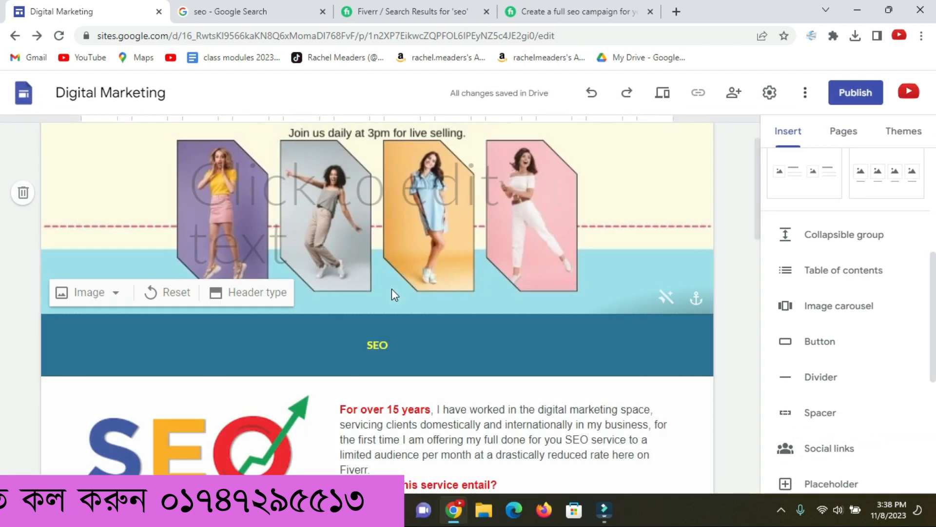
Step: Set images.jpeg from the "background image" folder inside the desktop's "protfullio" folder as the carousel section's background
{"action": "scroll", "coordinate": [411, 260], "scroll_direction": "down", "scroll_amount": 12}
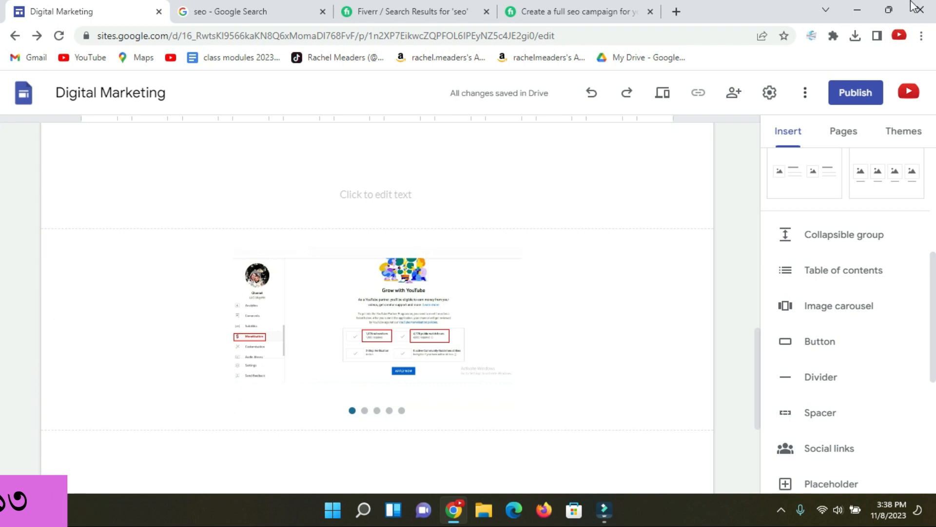
{"action": "left_click", "coordinate": [23, 310]}
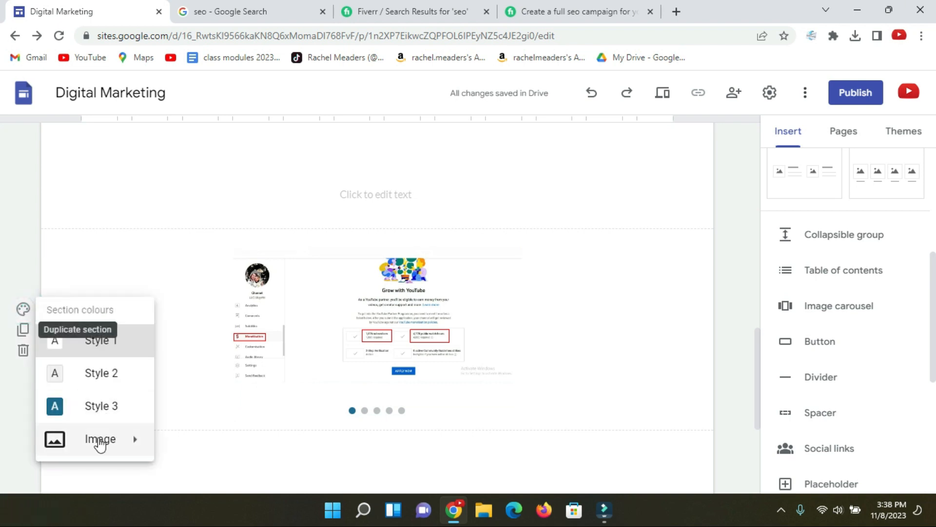
{"action": "mouse_move", "coordinate": [102, 441]}
{"action": "left_click", "coordinate": [180, 403]}
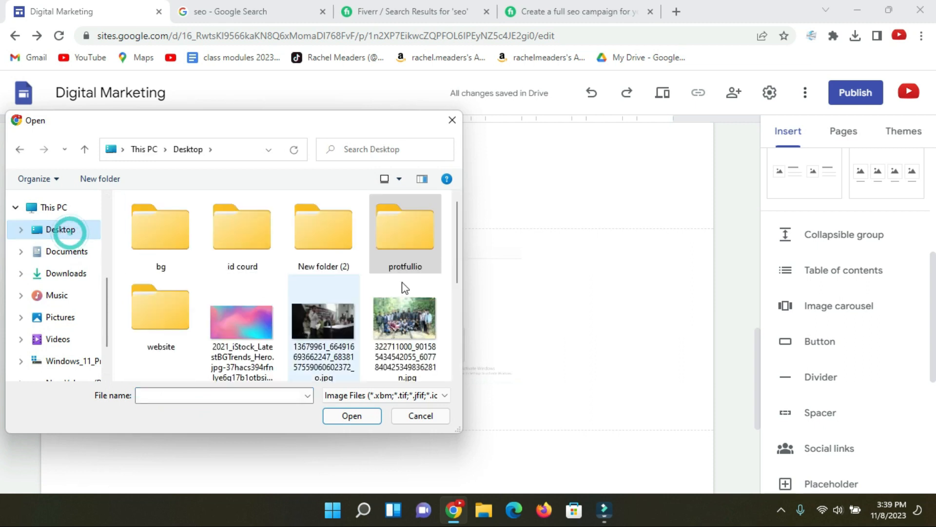
{"action": "double_click", "coordinate": [408, 255]}
{"action": "double_click", "coordinate": [180, 242]}
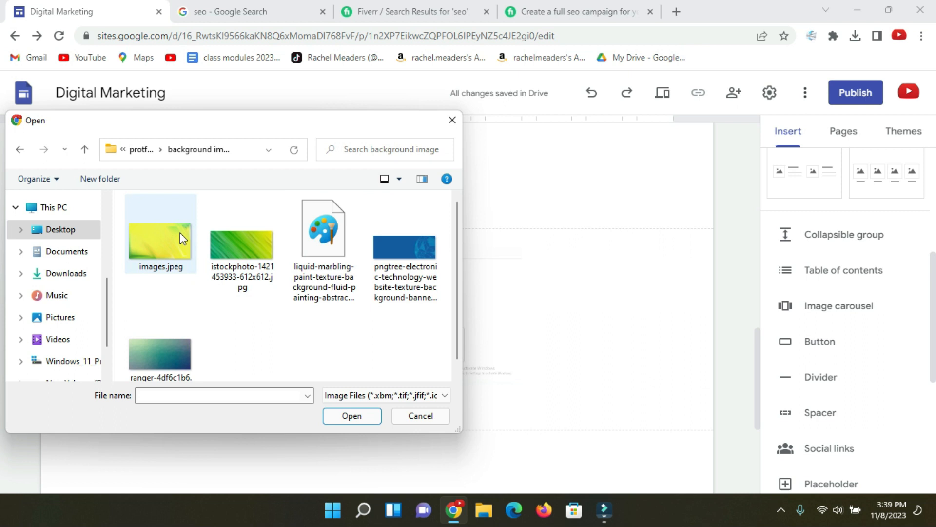
{"action": "left_click", "coordinate": [172, 251]}
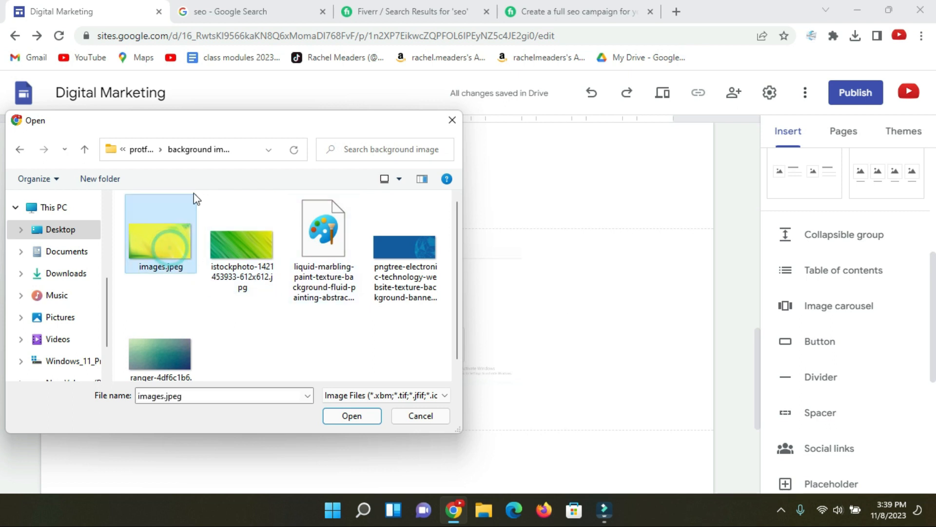
{"action": "left_click", "coordinate": [352, 416]}
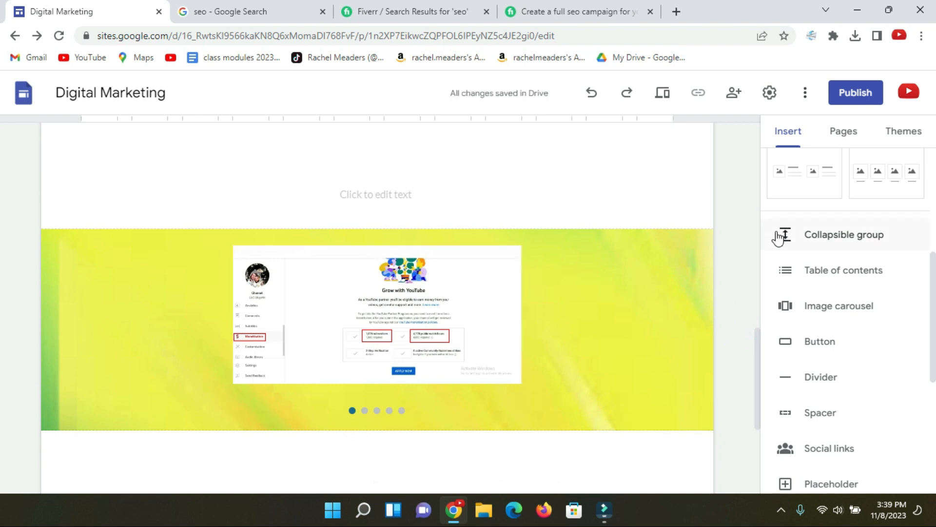
Step: Review the SEO image, the service description and the carousel section in the page editor
{"action": "scroll", "coordinate": [729, 241], "scroll_direction": "up", "scroll_amount": 4}
{"action": "scroll", "coordinate": [701, 366], "scroll_direction": "down", "scroll_amount": 1}
{"action": "scroll", "coordinate": [725, 318], "scroll_direction": "up", "scroll_amount": 7}
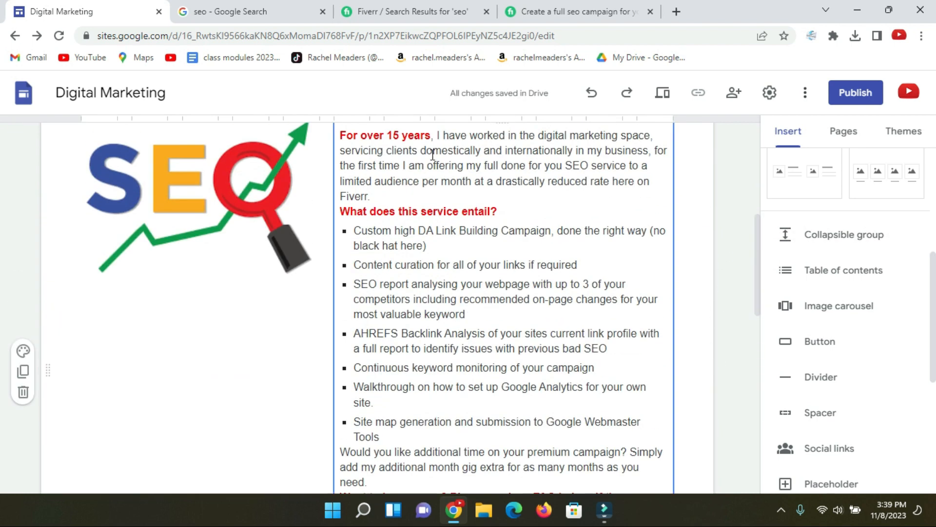
{"action": "scroll", "coordinate": [377, 252], "scroll_direction": "down", "scroll_amount": 2}
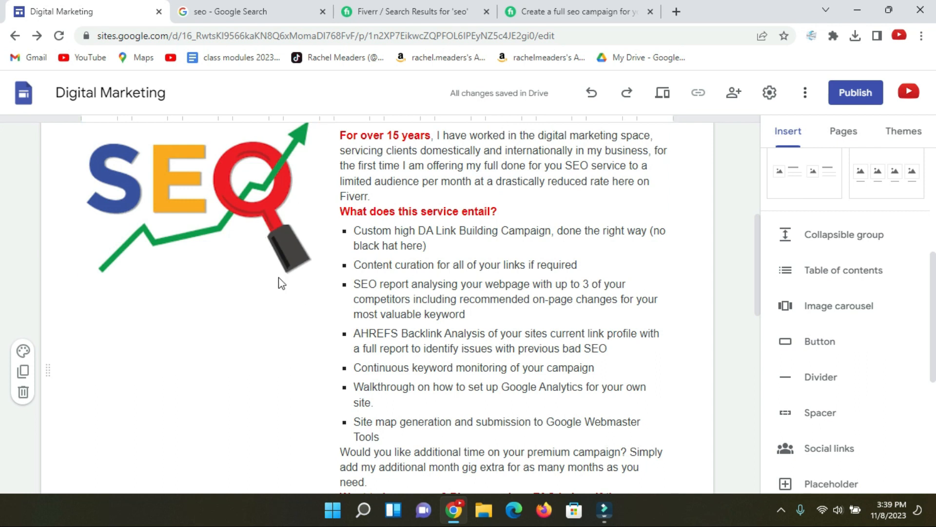
{"action": "scroll", "coordinate": [321, 229], "scroll_direction": "down", "scroll_amount": 1}
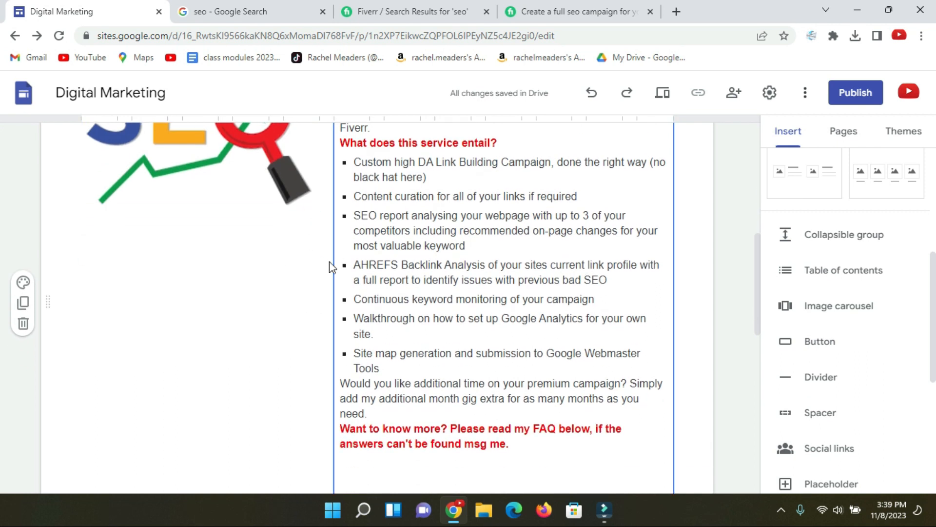
{"action": "scroll", "coordinate": [294, 248], "scroll_direction": "down", "scroll_amount": 2}
{"action": "scroll", "coordinate": [300, 252], "scroll_direction": "up", "scroll_amount": 3}
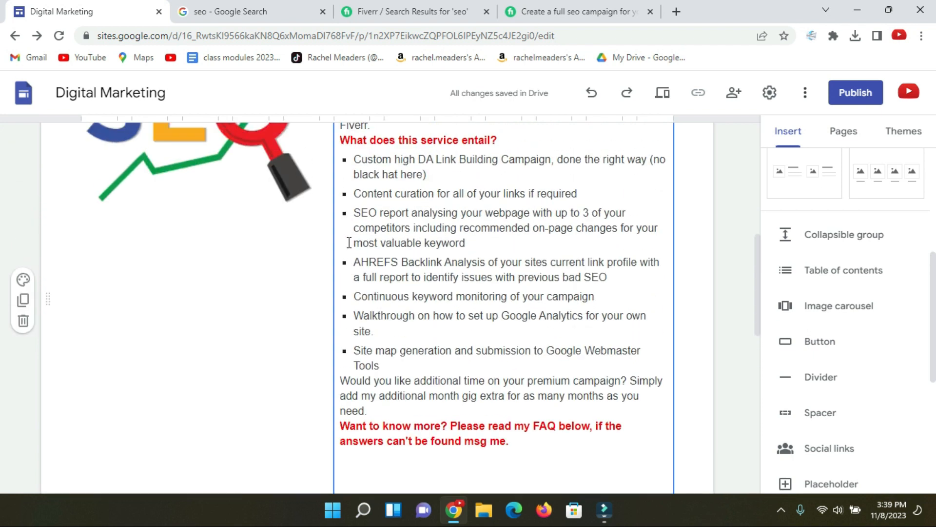
{"action": "scroll", "coordinate": [330, 217], "scroll_direction": "down", "scroll_amount": 6}
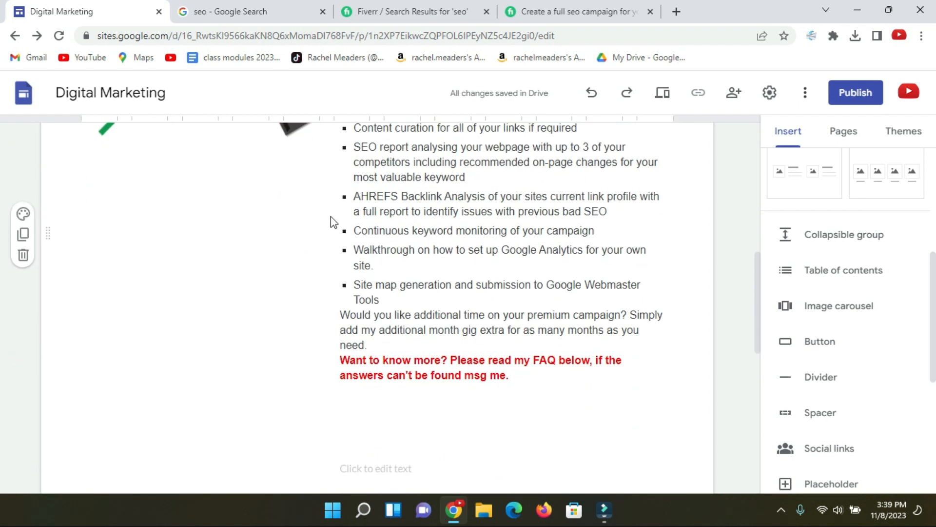
{"action": "scroll", "coordinate": [335, 218], "scroll_direction": "down", "scroll_amount": 1}
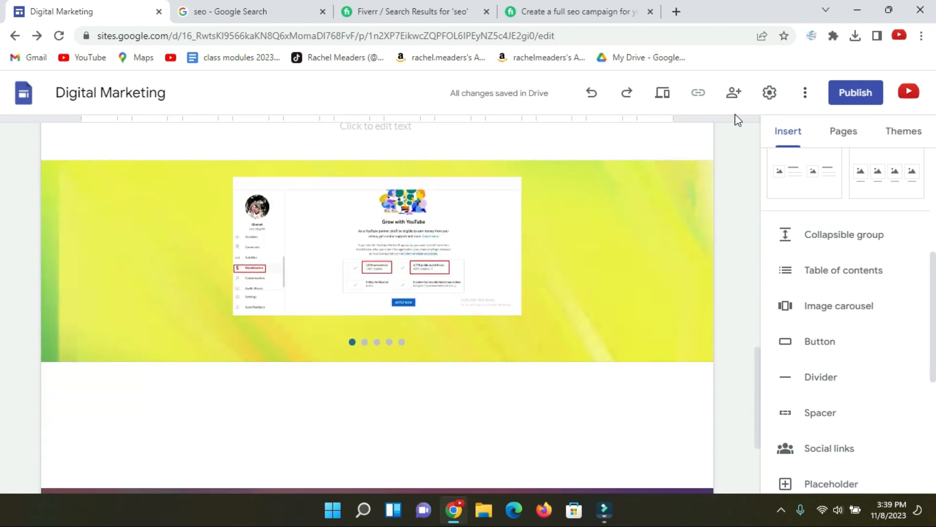
Step: Preview the site, examine the SEO service description and advance the carousel by two images
{"action": "left_click", "coordinate": [663, 92]}
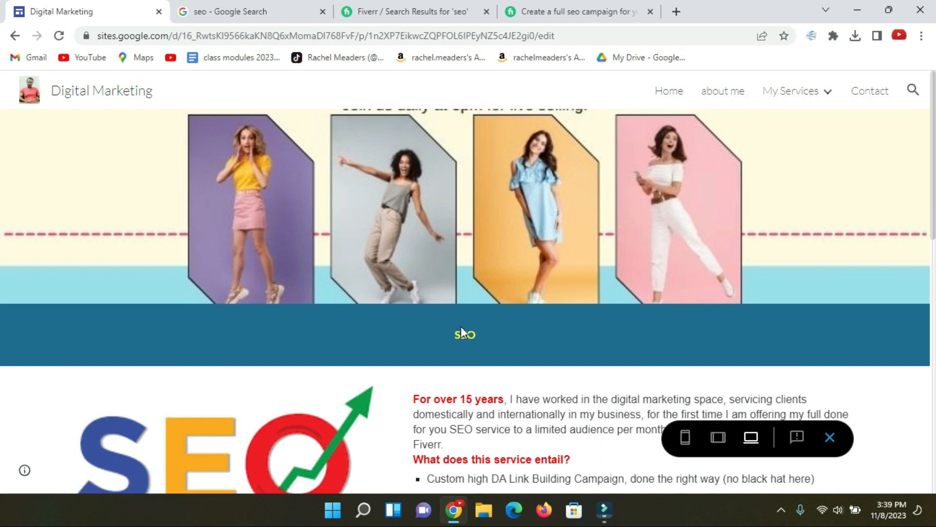
{"action": "scroll", "coordinate": [467, 335], "scroll_direction": "down", "scroll_amount": 3}
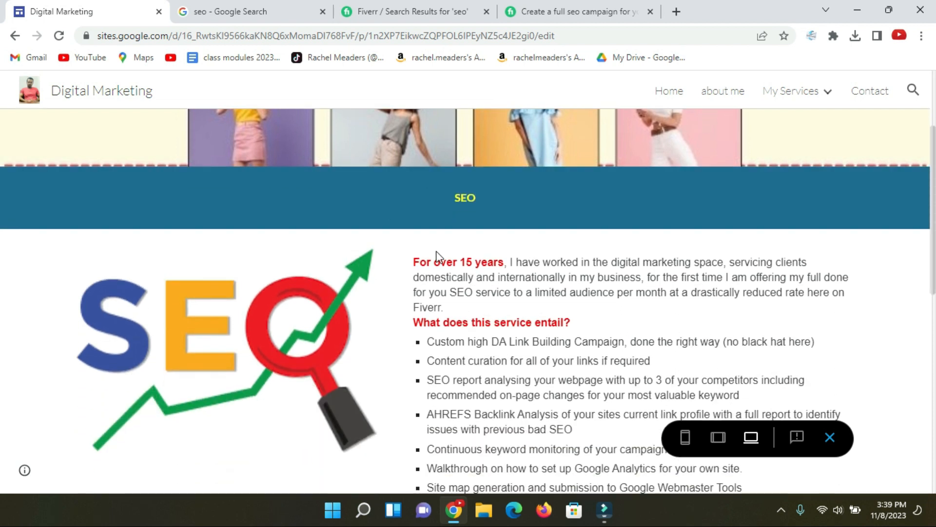
{"action": "left_click_drag", "start_coordinate": [415, 264], "coordinate": [519, 486]}
{"action": "scroll", "coordinate": [477, 267], "scroll_direction": "down", "scroll_amount": 6}
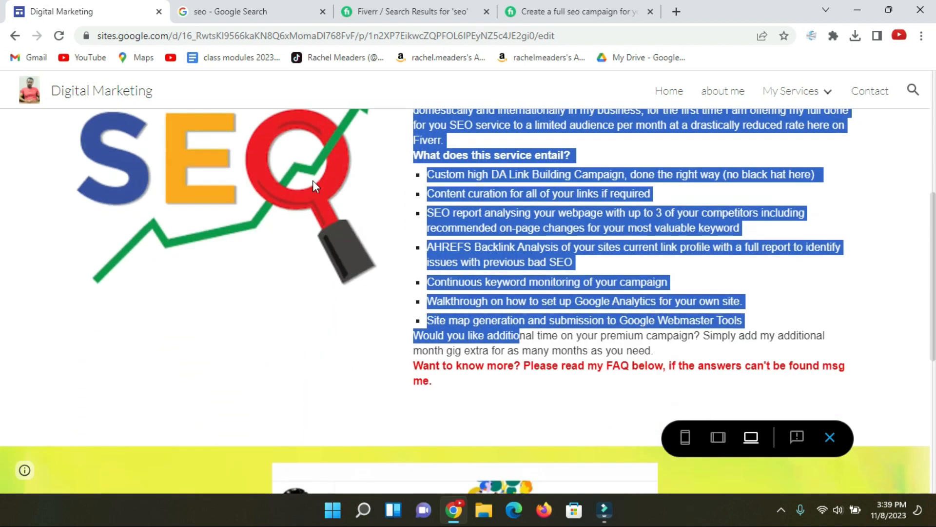
{"action": "scroll", "coordinate": [477, 268], "scroll_direction": "down", "scroll_amount": 4}
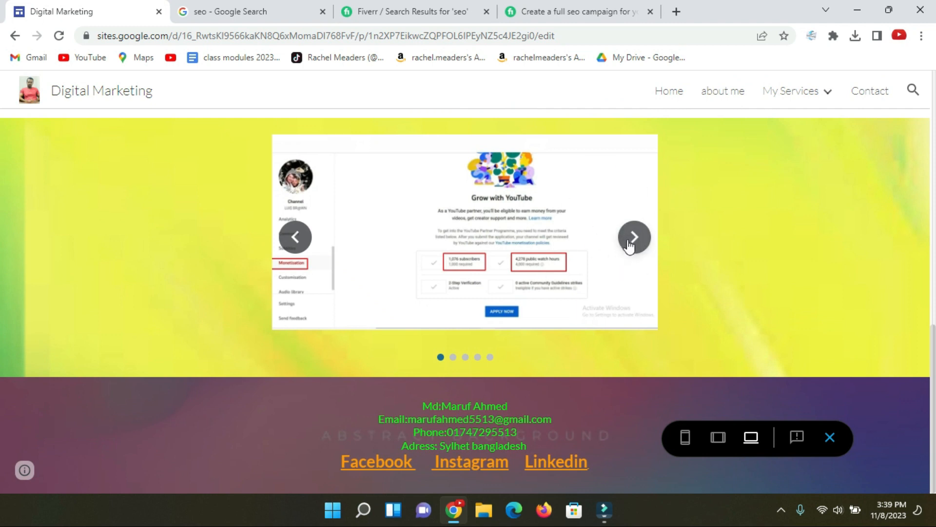
{"action": "left_click", "coordinate": [632, 239]}
{"action": "left_click", "coordinate": [633, 239]}
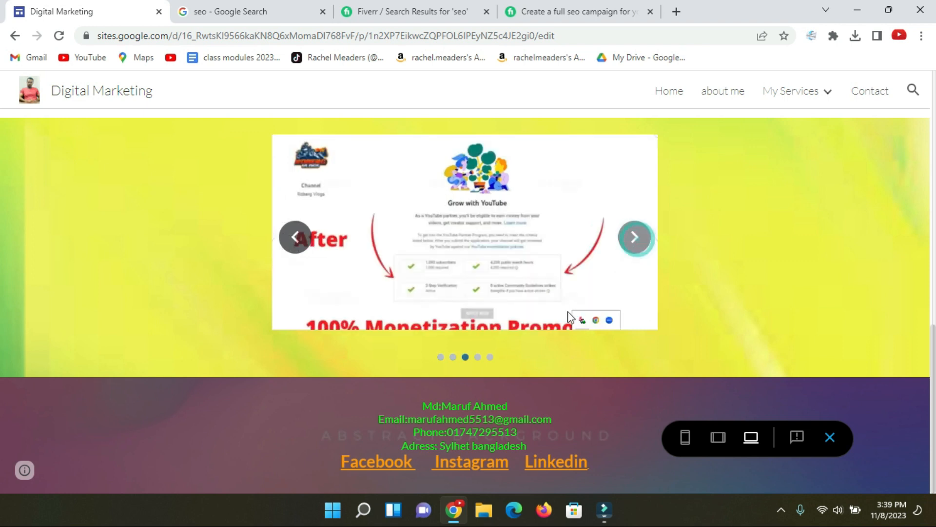
Step: Check the previewed page from the header banner and navigation links to the footer, and exit the preview
{"action": "scroll", "coordinate": [608, 348], "scroll_direction": "up", "scroll_amount": 7}
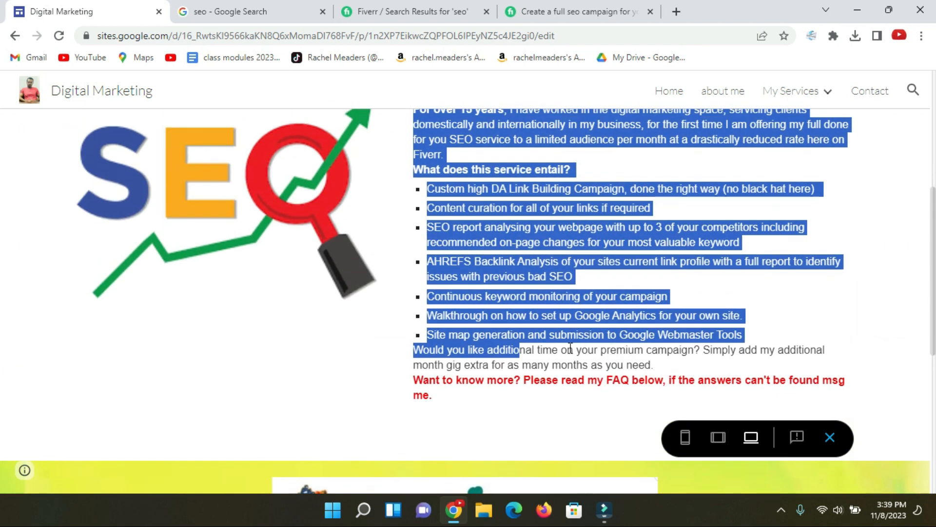
{"action": "left_click", "coordinate": [570, 348]}
{"action": "scroll", "coordinate": [561, 341], "scroll_direction": "down", "scroll_amount": 5}
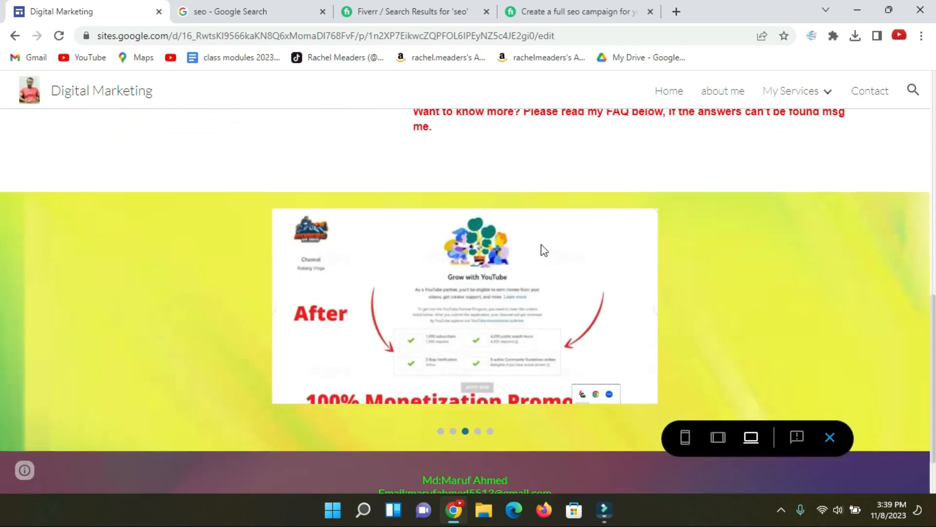
{"action": "scroll", "coordinate": [541, 219], "scroll_direction": "down", "scroll_amount": 2}
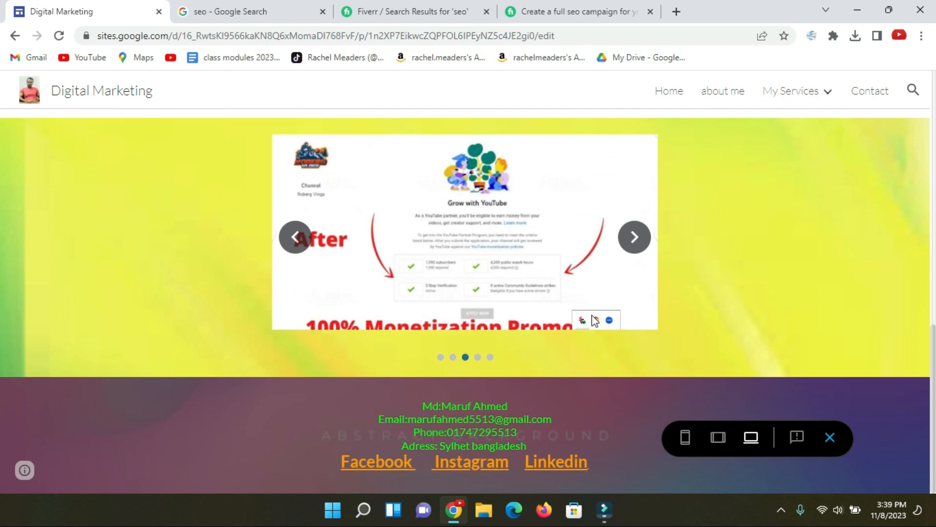
{"action": "scroll", "coordinate": [554, 263], "scroll_direction": "up", "scroll_amount": 5}
{"action": "scroll", "coordinate": [576, 284], "scroll_direction": "down", "scroll_amount": 5}
{"action": "scroll", "coordinate": [609, 298], "scroll_direction": "up", "scroll_amount": 8}
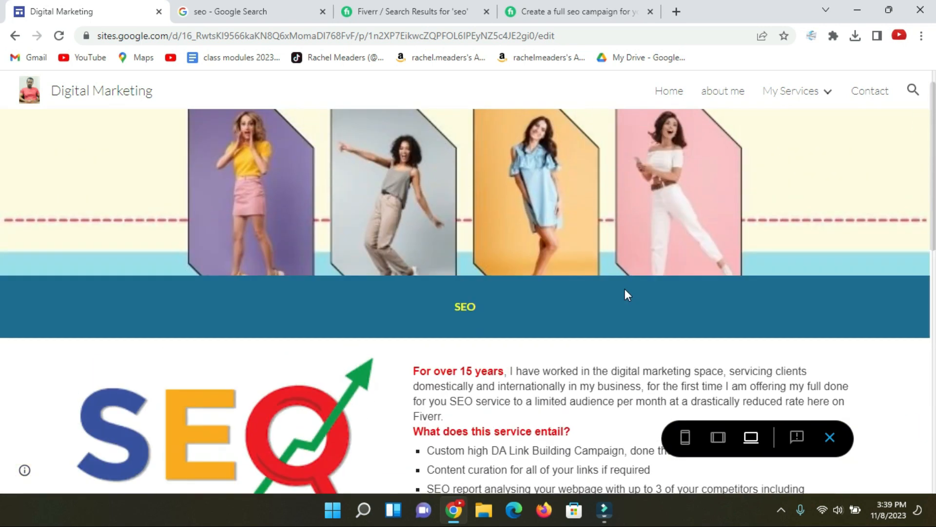
{"action": "scroll", "coordinate": [634, 292], "scroll_direction": "up", "scroll_amount": 1}
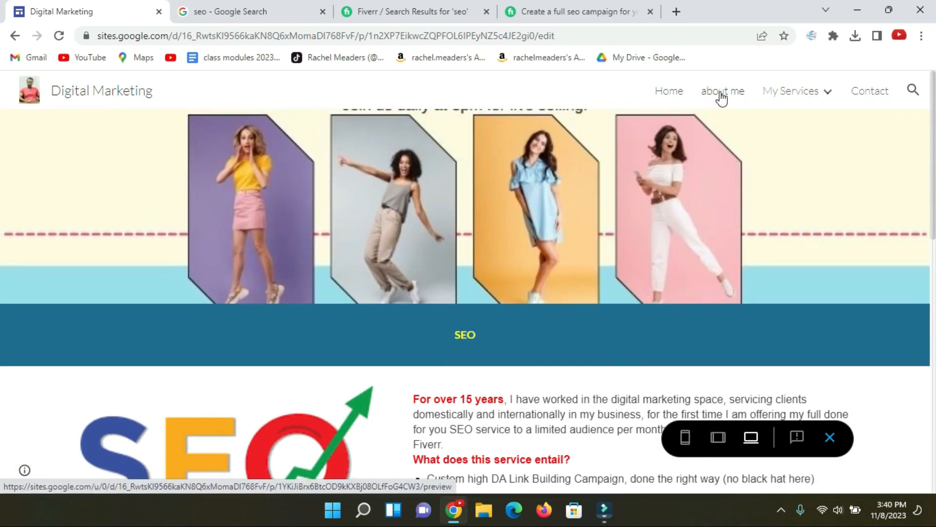
{"action": "mouse_move", "coordinate": [770, 99]}
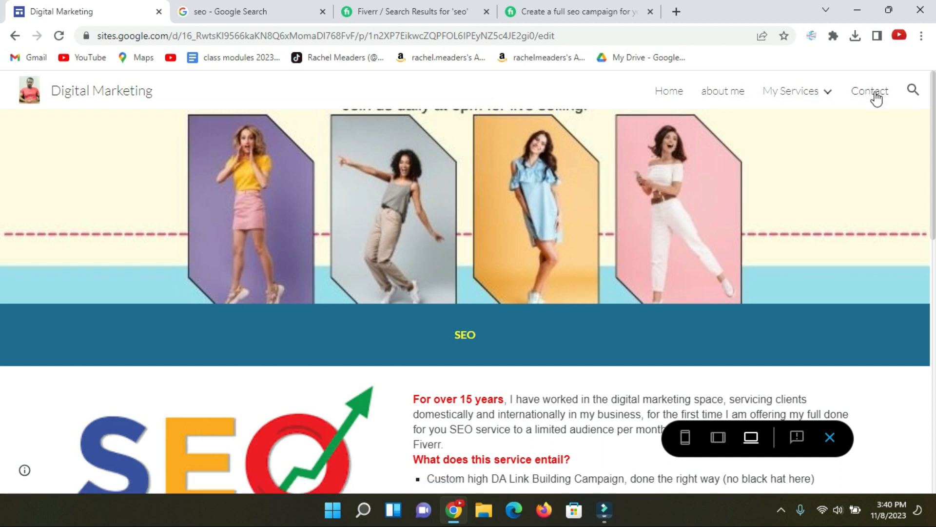
{"action": "scroll", "coordinate": [627, 224], "scroll_direction": "down", "scroll_amount": 15}
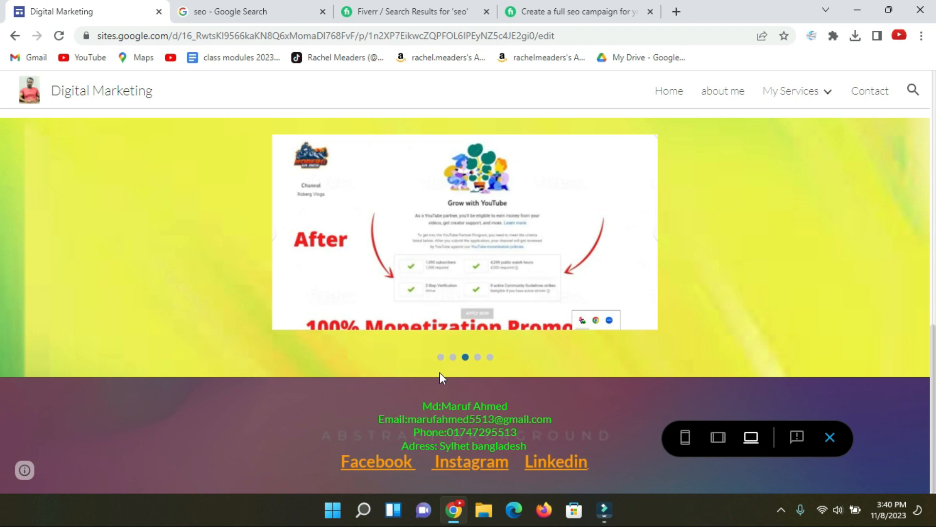
{"action": "scroll", "coordinate": [733, 247], "scroll_direction": "up", "scroll_amount": 10}
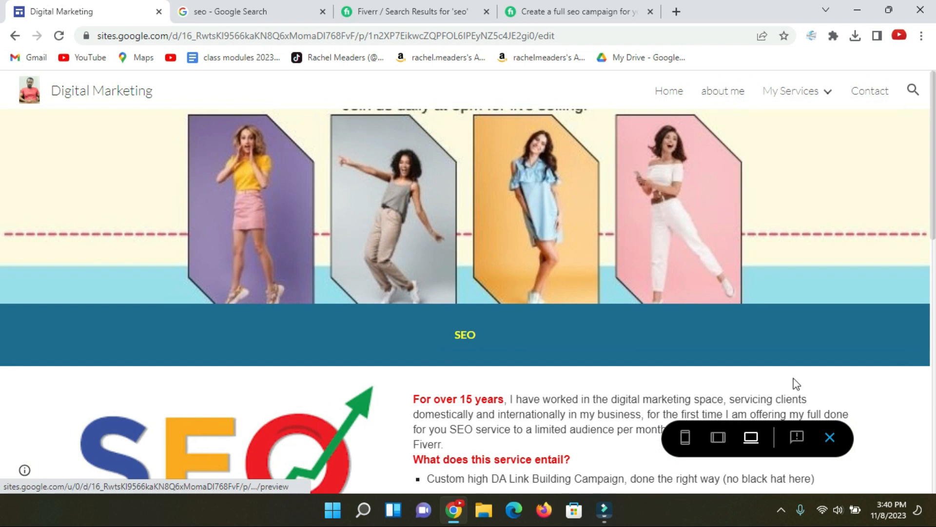
{"action": "left_click", "coordinate": [829, 437]}
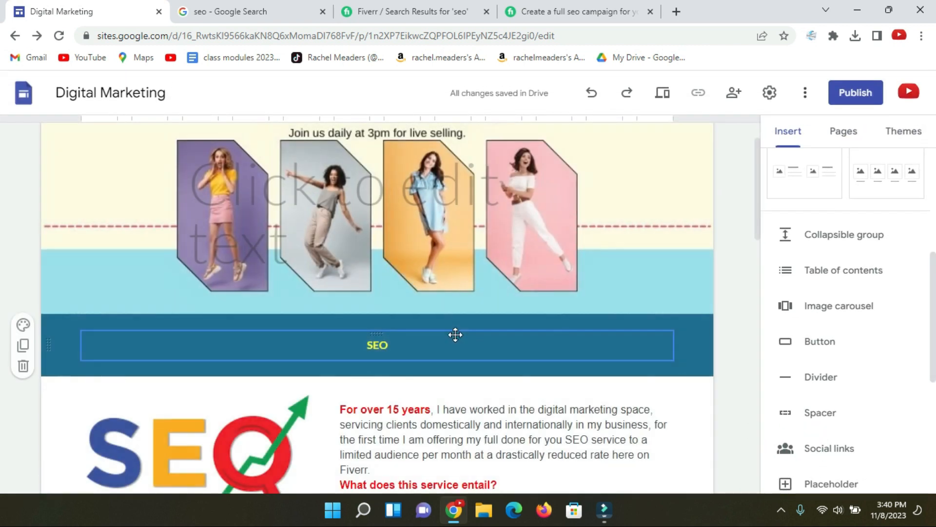
Step: Insert a button named "Home" below the image carousel, linked to the site's Home page
{"action": "scroll", "coordinate": [598, 182], "scroll_direction": "up", "scroll_amount": 1}
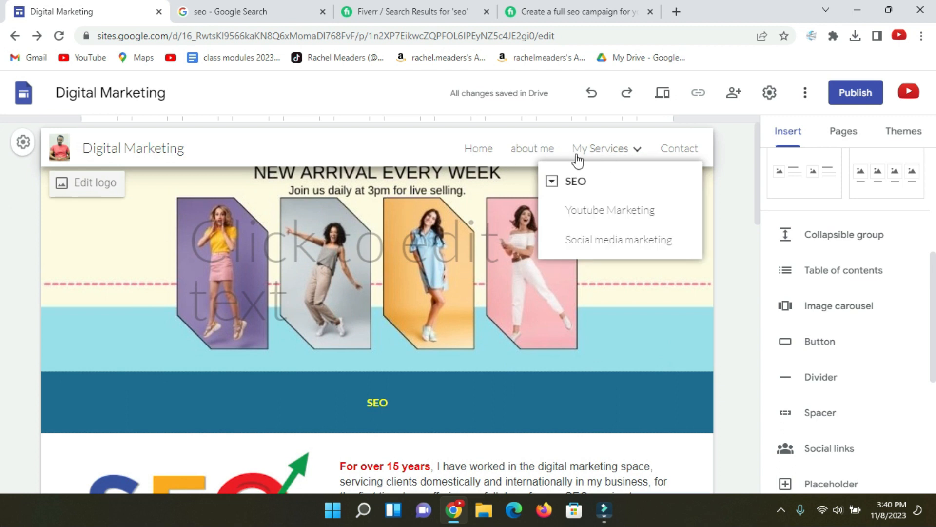
{"action": "scroll", "coordinate": [418, 256], "scroll_direction": "down", "scroll_amount": 4}
{"action": "scroll", "coordinate": [414, 254], "scroll_direction": "down", "scroll_amount": 12}
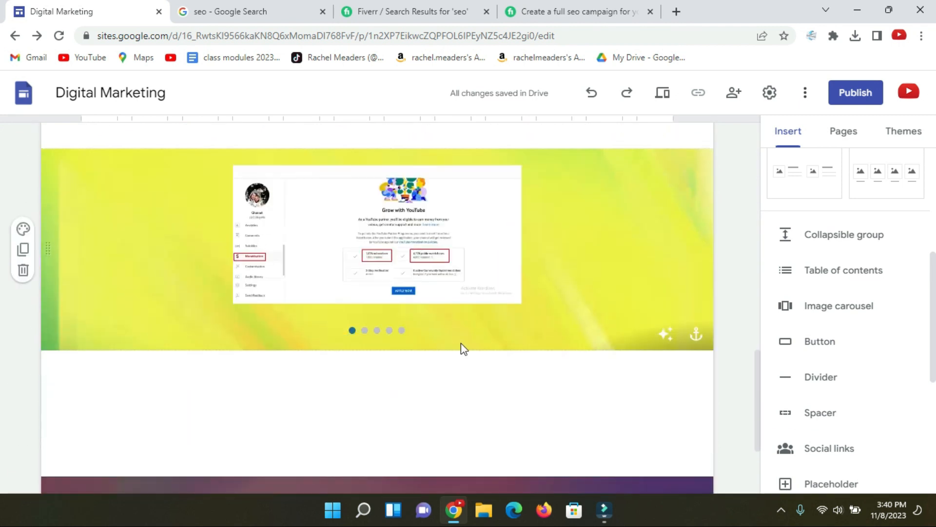
{"action": "scroll", "coordinate": [464, 363], "scroll_direction": "down", "scroll_amount": 1}
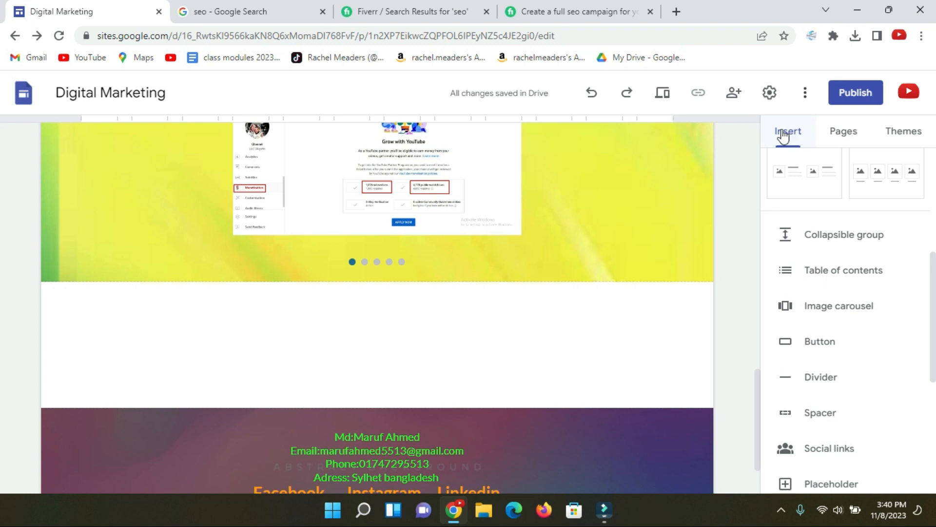
{"action": "left_click", "coordinate": [830, 344]}
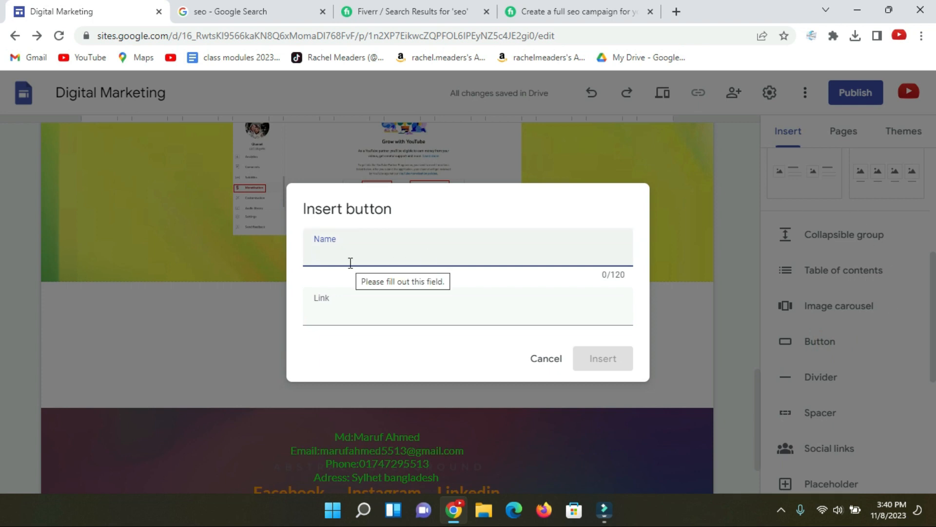
{"action": "type", "text": "Home"}
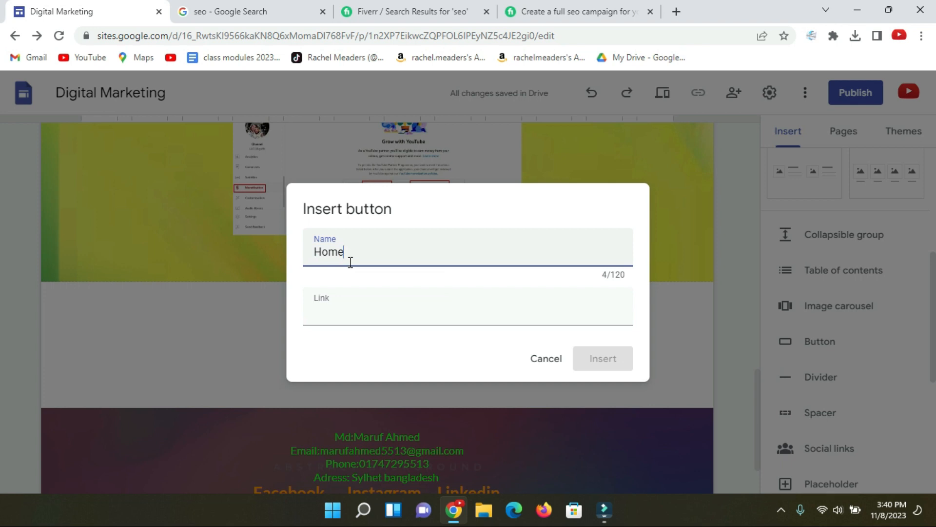
{"action": "left_click", "coordinate": [325, 316]}
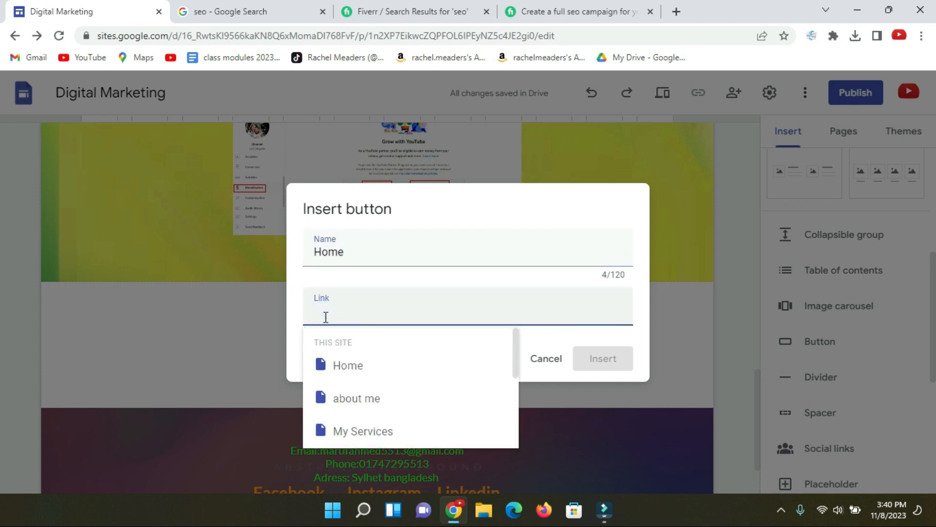
{"action": "left_click", "coordinate": [359, 374]}
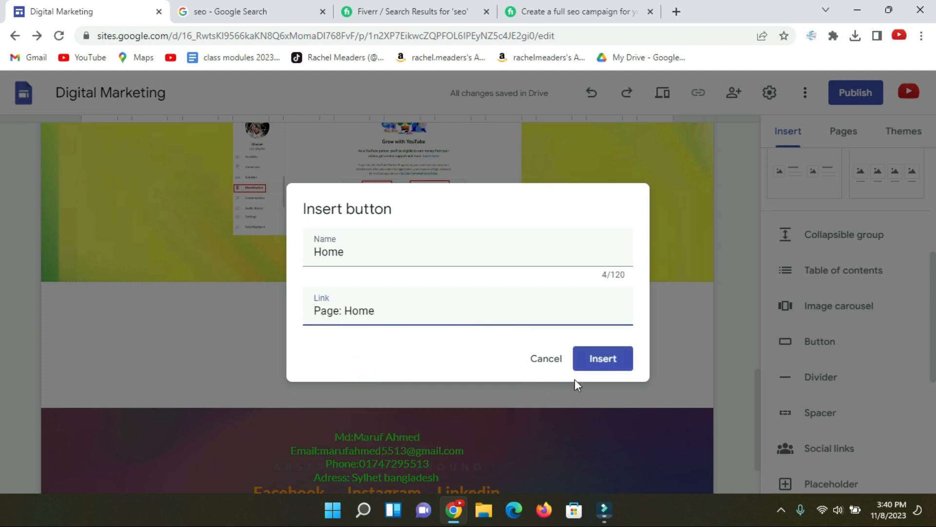
{"action": "left_click", "coordinate": [600, 361]}
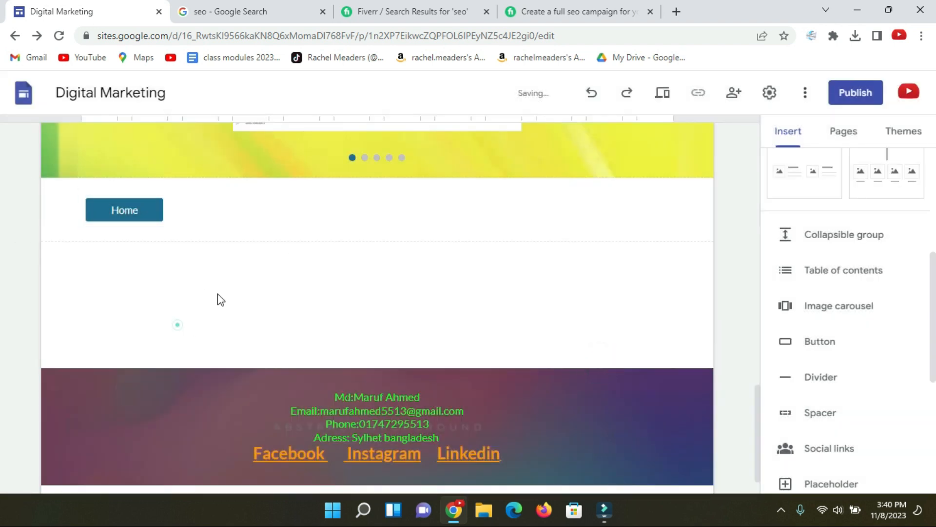
{"action": "scroll", "coordinate": [361, 280], "scroll_direction": "up", "scroll_amount": 1}
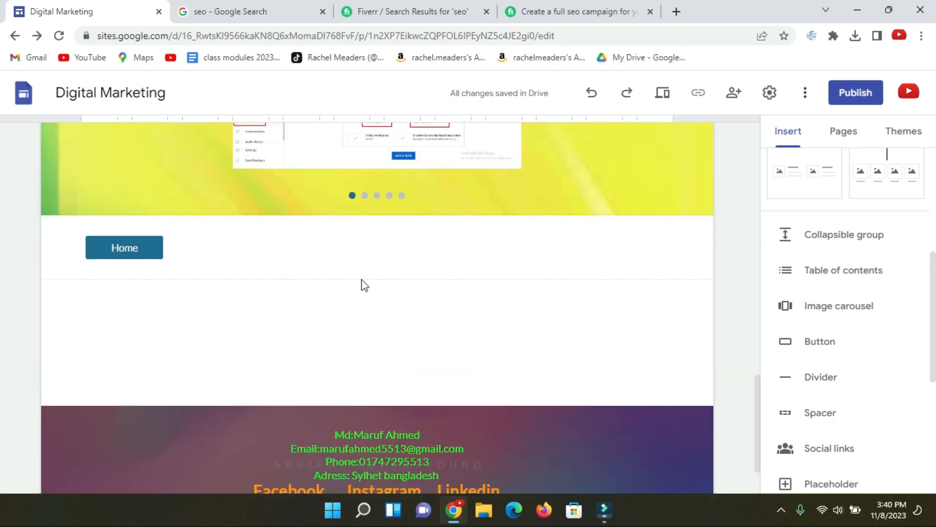
Step: Insert a button named "About me" linked to the site's about me page and place it beside the Home button below the carousel
{"action": "scroll", "coordinate": [361, 285], "scroll_direction": "up", "scroll_amount": 15}
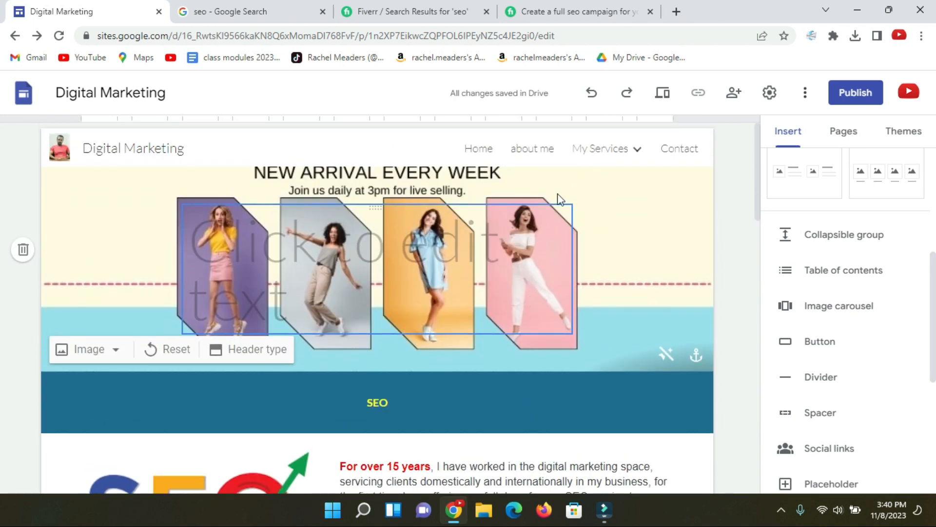
{"action": "scroll", "coordinate": [349, 260], "scroll_direction": "down", "scroll_amount": 10}
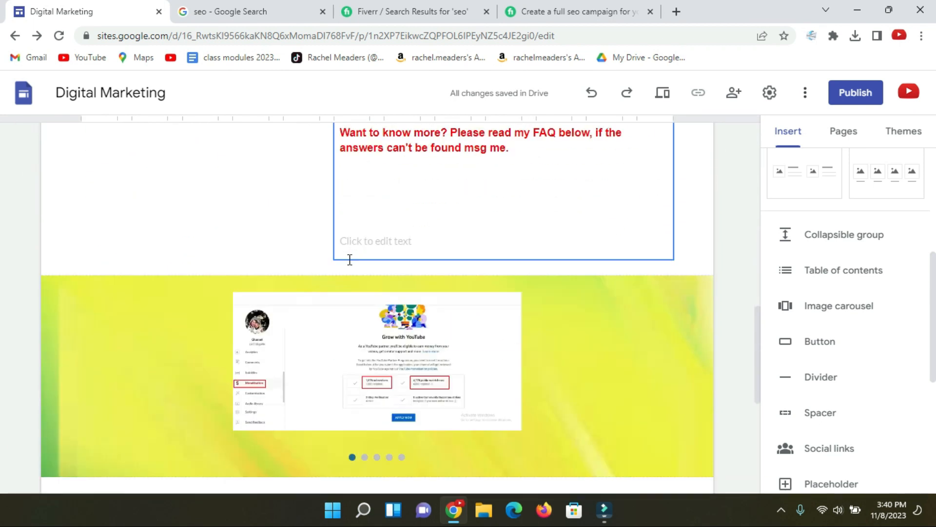
{"action": "scroll", "coordinate": [350, 260], "scroll_direction": "down", "scroll_amount": 3}
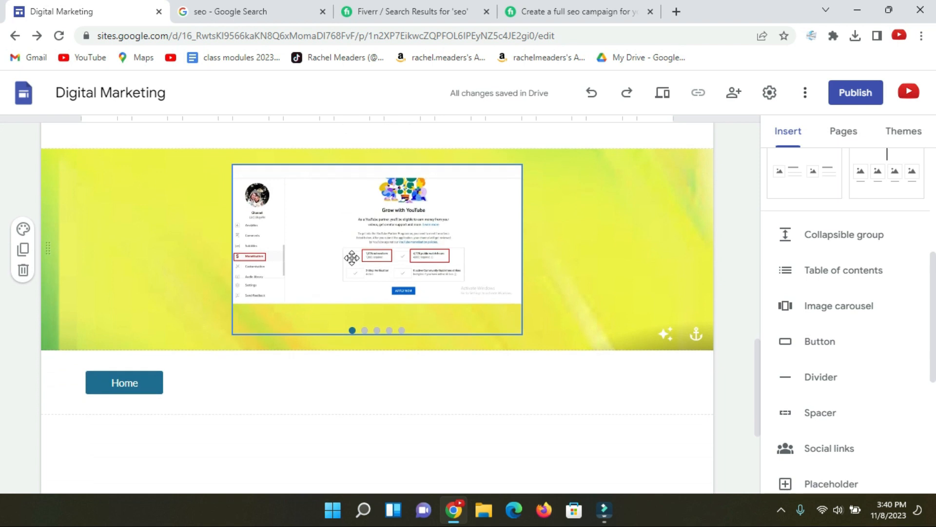
{"action": "left_click", "coordinate": [822, 341]}
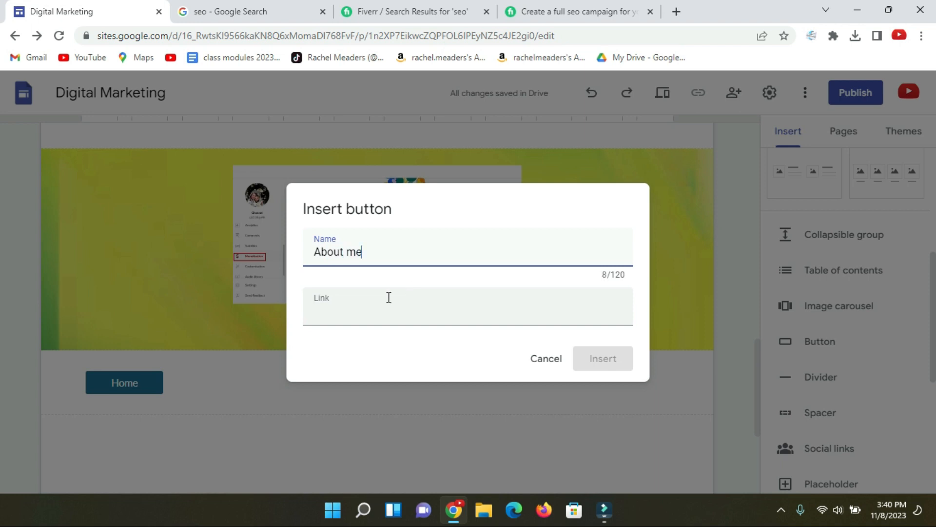
{"action": "left_click", "coordinate": [355, 317]}
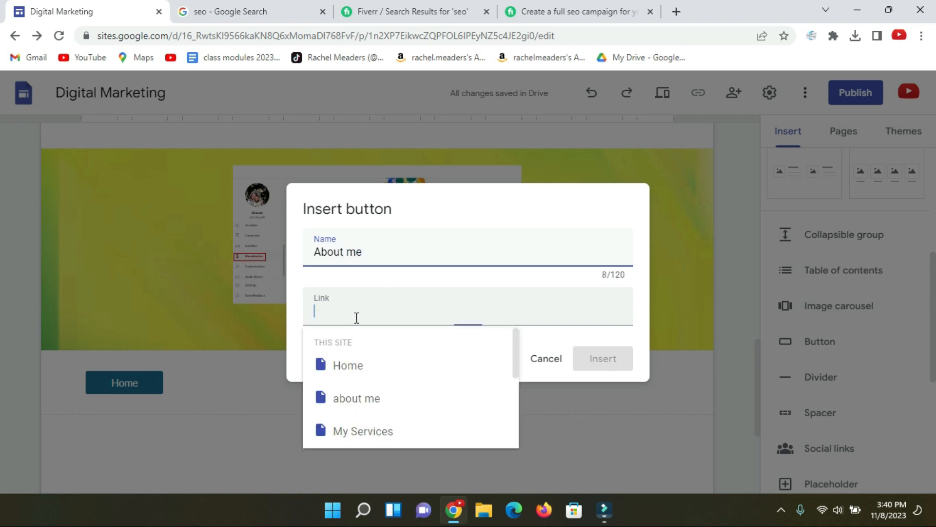
{"action": "left_click", "coordinate": [363, 398]}
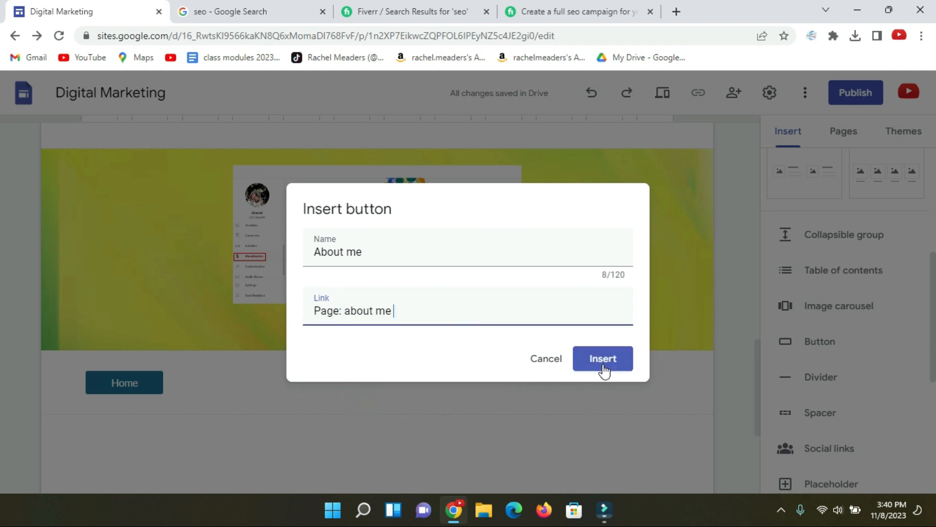
{"action": "left_click", "coordinate": [603, 362]}
{"action": "left_click", "coordinate": [308, 279]}
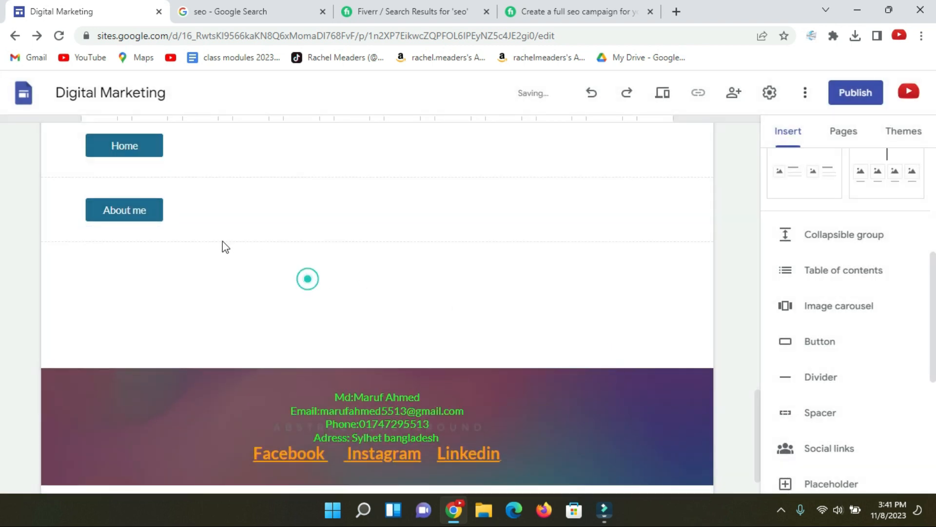
{"action": "left_click_drag", "start_coordinate": [123, 210], "coordinate": [196, 169]}
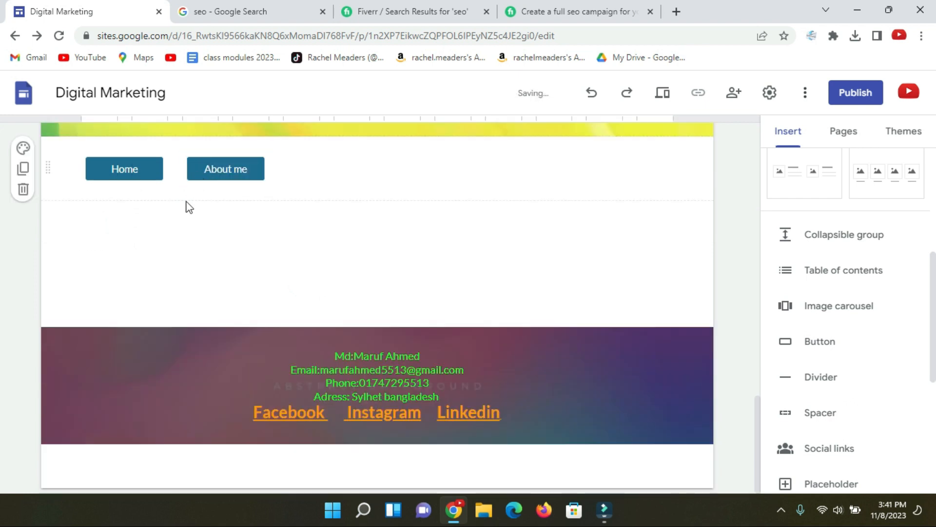
Step: Insert a button named "My service" linked to the My Services page and place it beside the About me button
{"action": "left_click", "coordinate": [821, 345]}
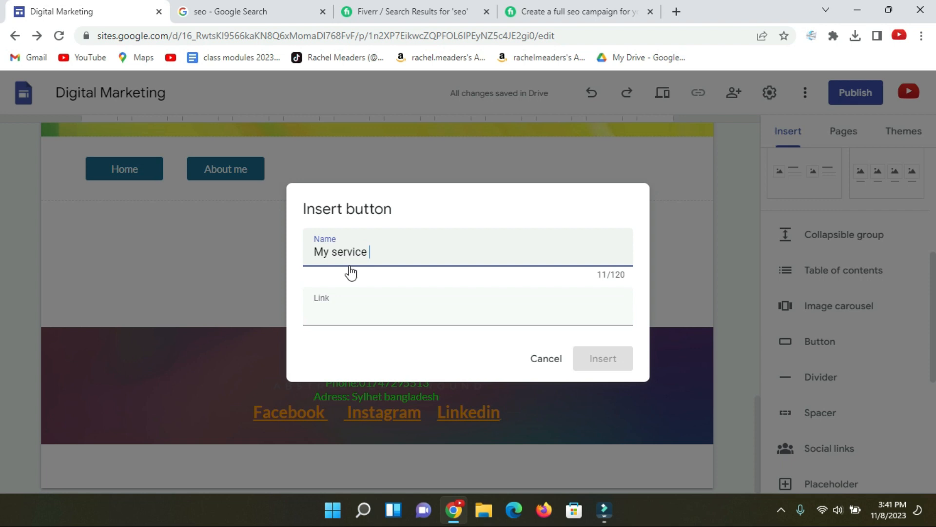
{"action": "left_click", "coordinate": [330, 314]}
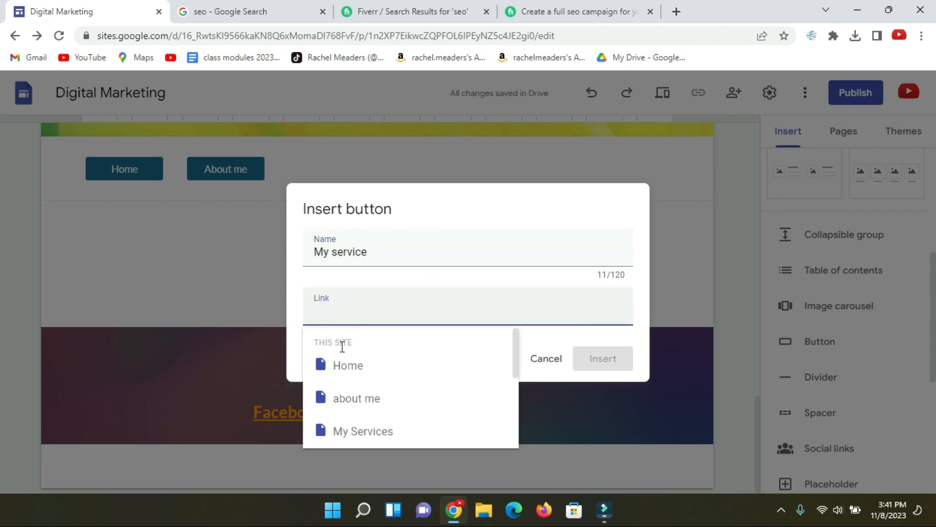
{"action": "left_click", "coordinate": [376, 435]}
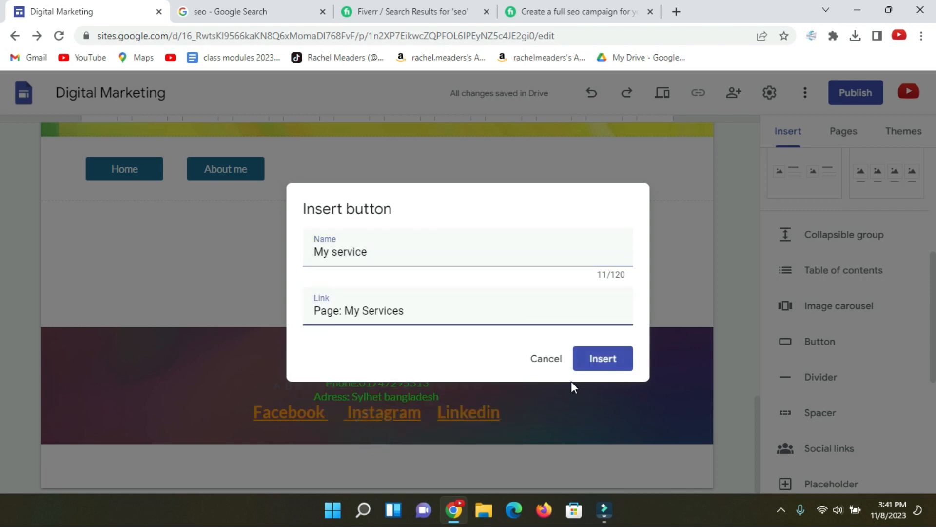
{"action": "left_click", "coordinate": [590, 363]}
{"action": "left_click", "coordinate": [292, 288]}
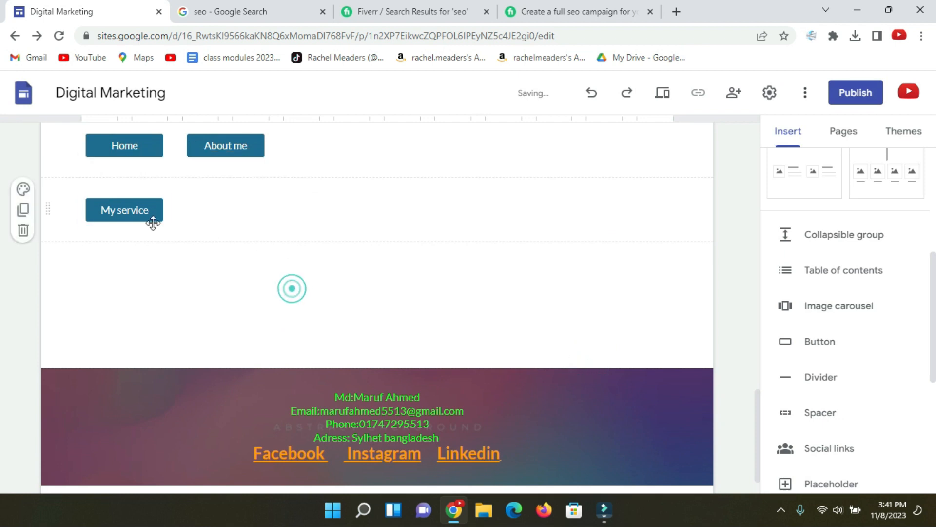
{"action": "left_click_drag", "start_coordinate": [140, 215], "coordinate": [317, 431]}
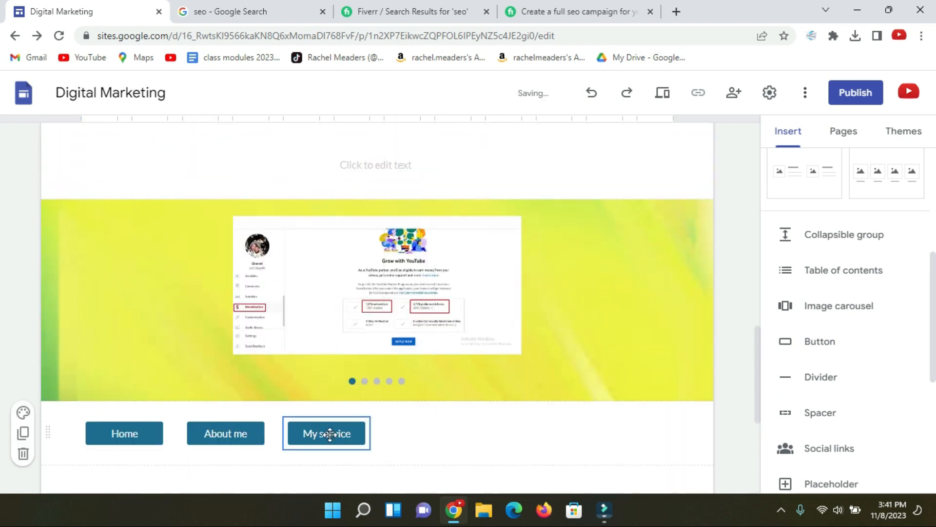
Step: Insert a button named "Contact" linked to the Contact page and place it beside the My service button
{"action": "scroll", "coordinate": [548, 261], "scroll_direction": "up", "scroll_amount": 4}
{"action": "scroll", "coordinate": [549, 261], "scroll_direction": "up", "scroll_amount": 10}
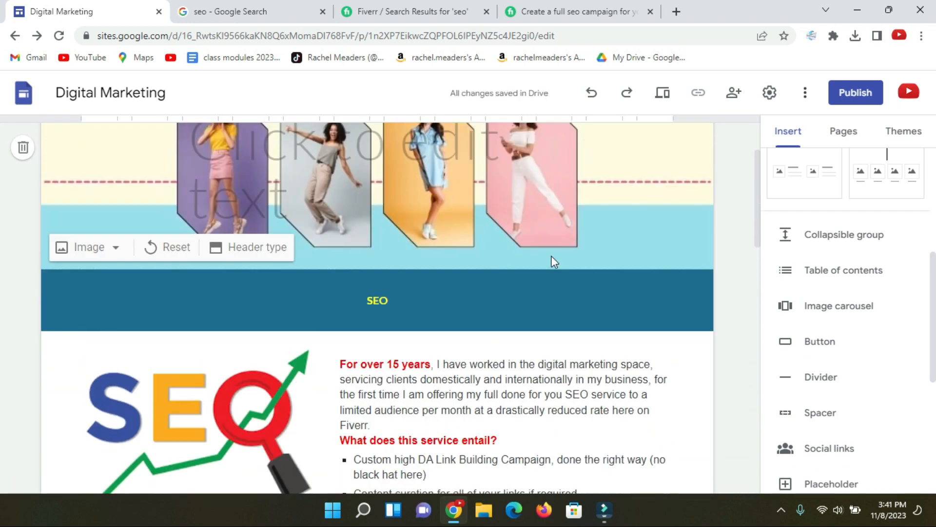
{"action": "scroll", "coordinate": [445, 234], "scroll_direction": "down", "scroll_amount": 15}
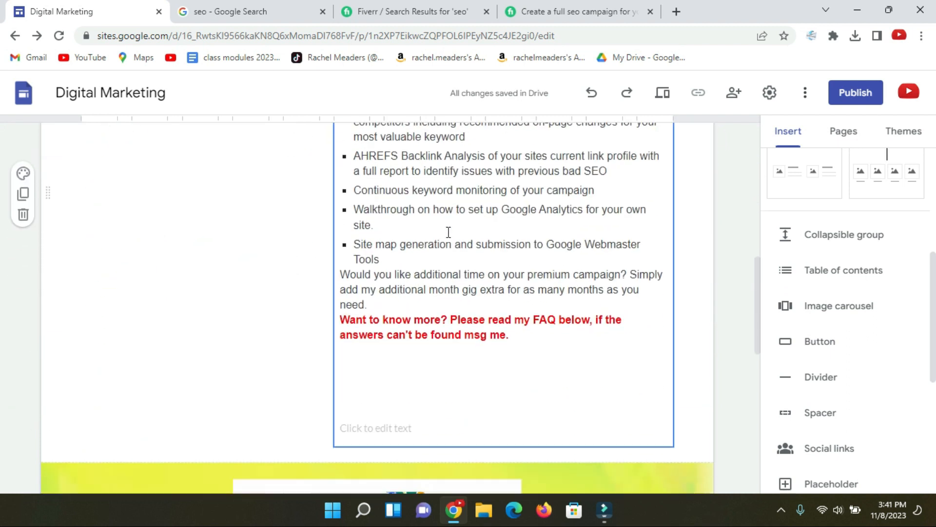
{"action": "left_click", "coordinate": [832, 347]}
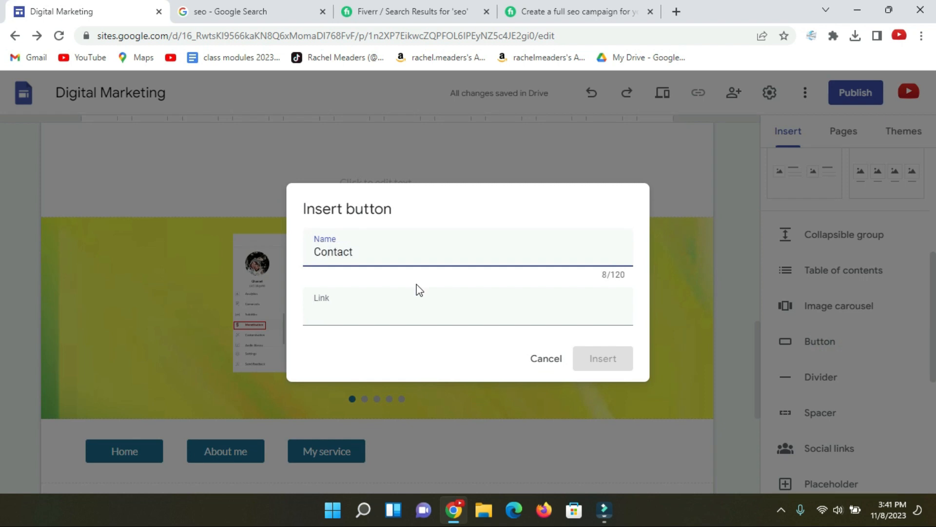
{"action": "left_click", "coordinate": [344, 319]}
{"action": "scroll", "coordinate": [370, 380], "scroll_direction": "down", "scroll_amount": 2}
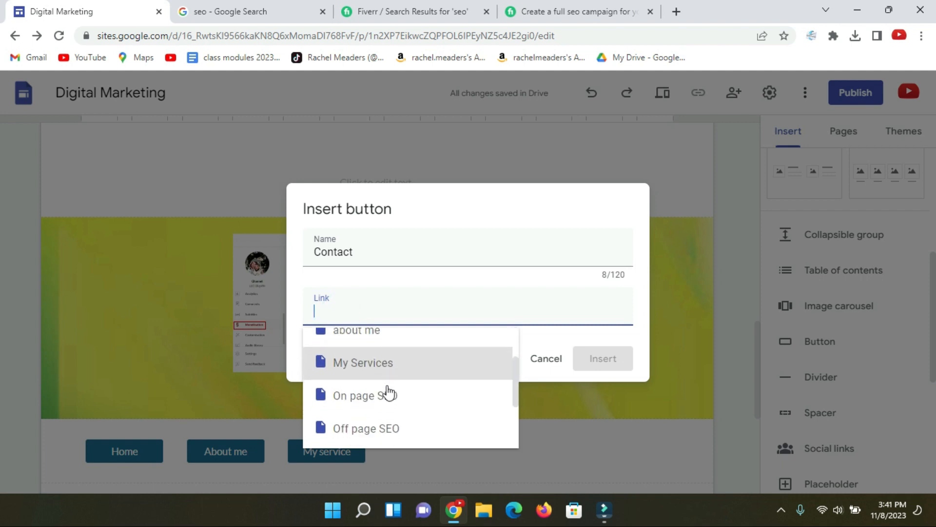
{"action": "scroll", "coordinate": [426, 436], "scroll_direction": "down", "scroll_amount": 3}
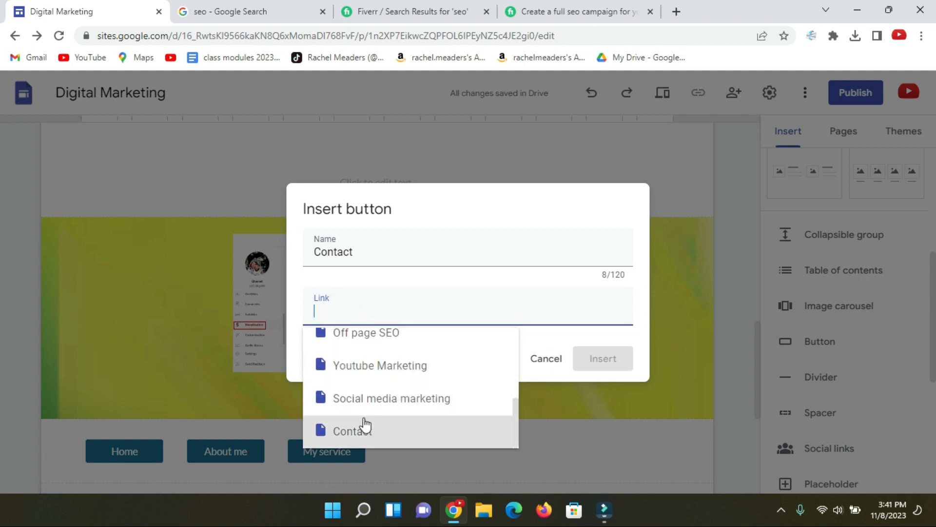
{"action": "left_click", "coordinate": [365, 431]}
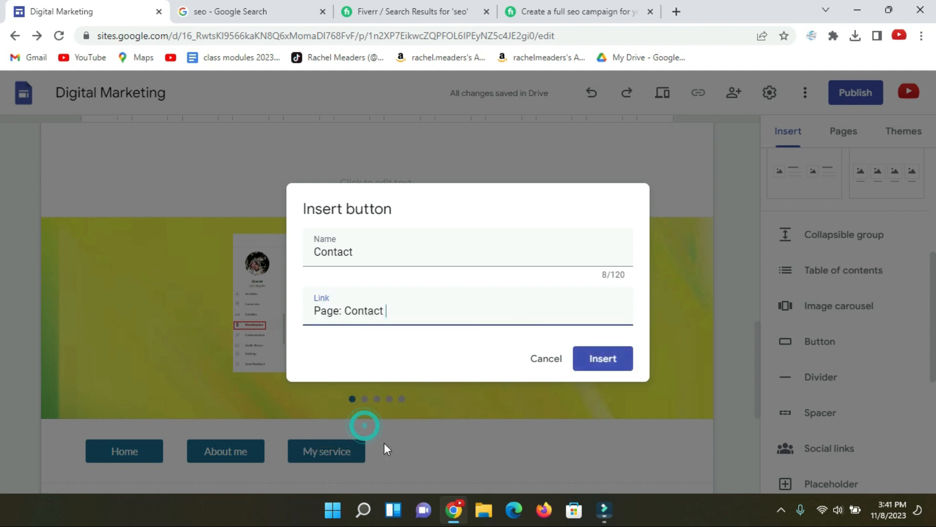
{"action": "left_click", "coordinate": [603, 363]}
{"action": "left_click_drag", "start_coordinate": [130, 210], "coordinate": [407, 195]}
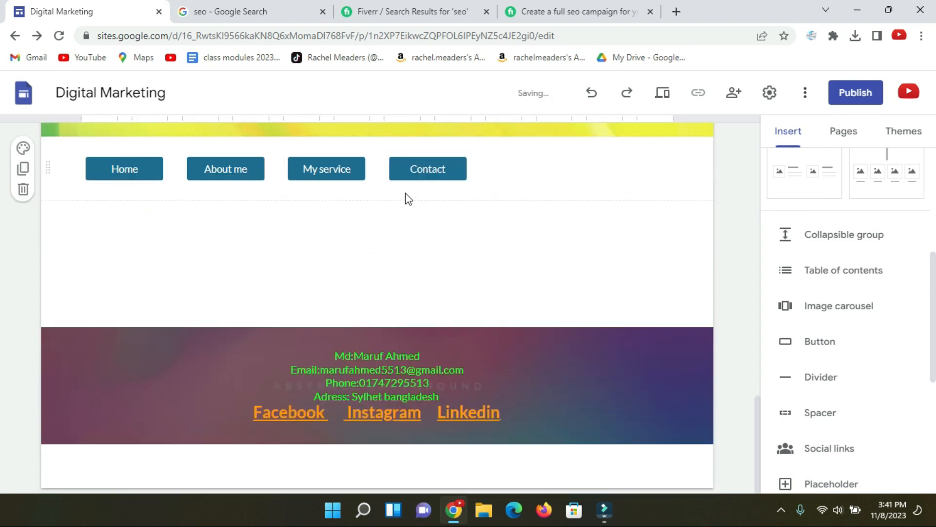
Step: Preview the site, look through the Home page from its header to the image carousel, and open the about me page
{"action": "scroll", "coordinate": [461, 271], "scroll_direction": "up", "scroll_amount": 1}
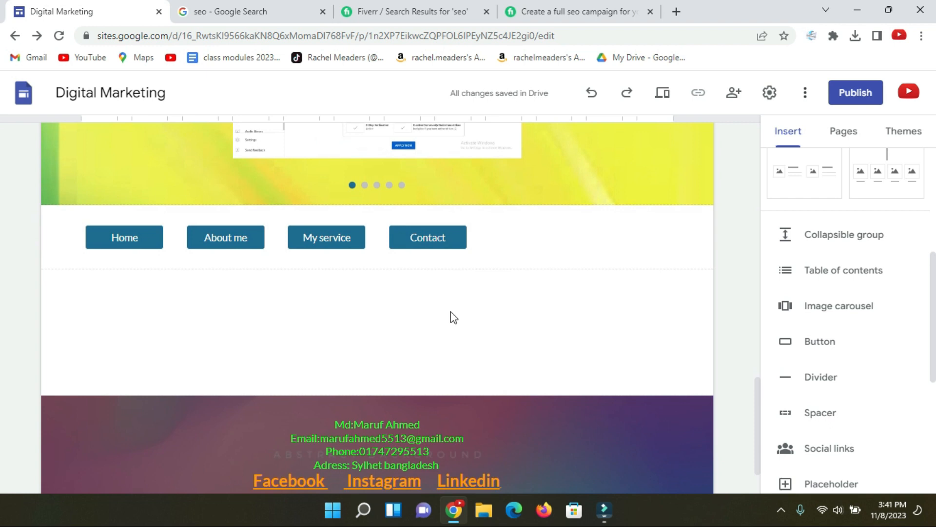
{"action": "left_click", "coordinate": [661, 94]}
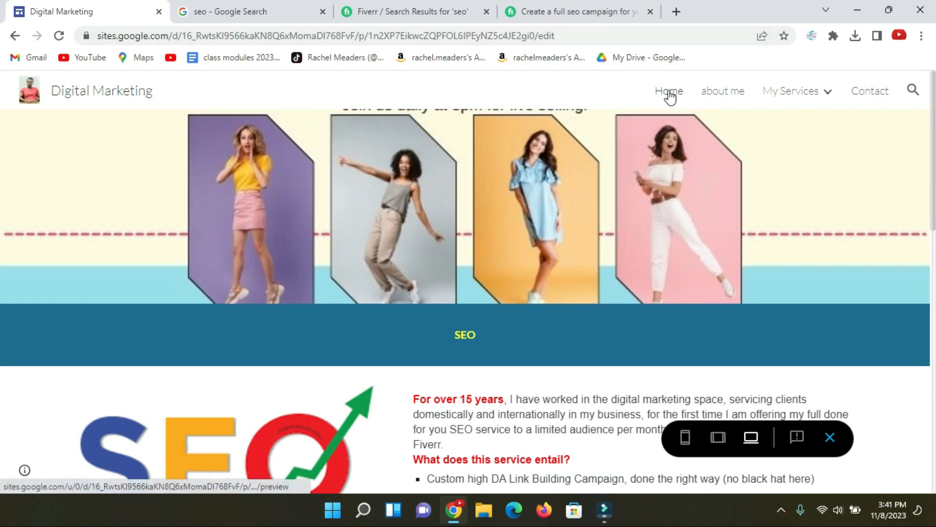
{"action": "left_click", "coordinate": [670, 95]}
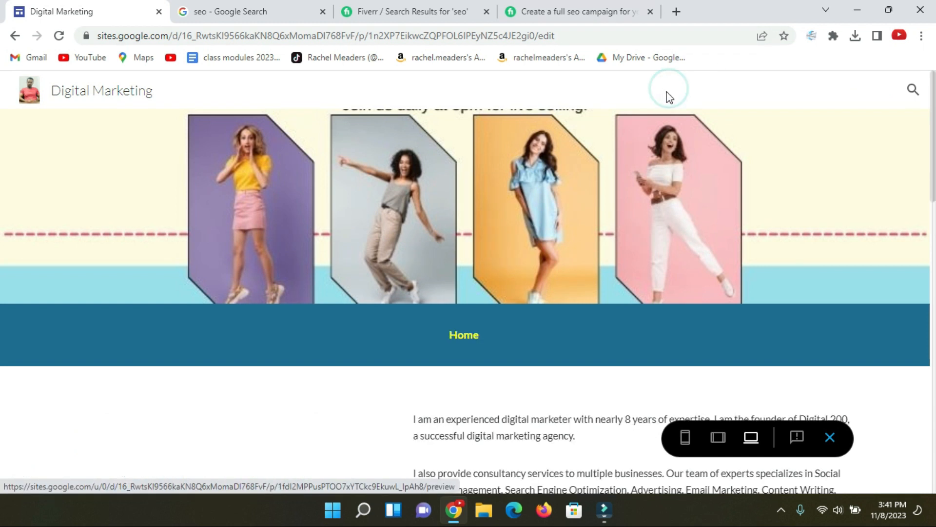
{"action": "scroll", "coordinate": [574, 126], "scroll_direction": "down", "scroll_amount": 20}
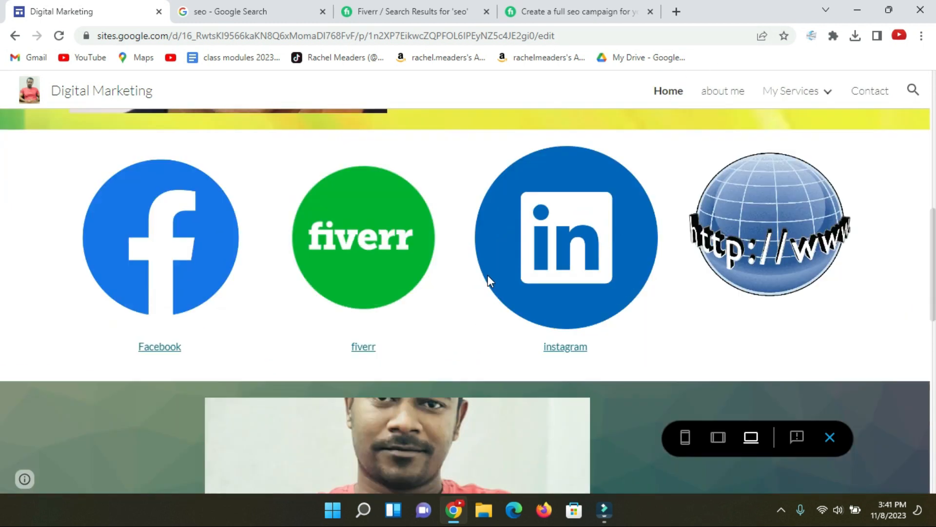
{"action": "scroll", "coordinate": [693, 224], "scroll_direction": "up", "scroll_amount": 15}
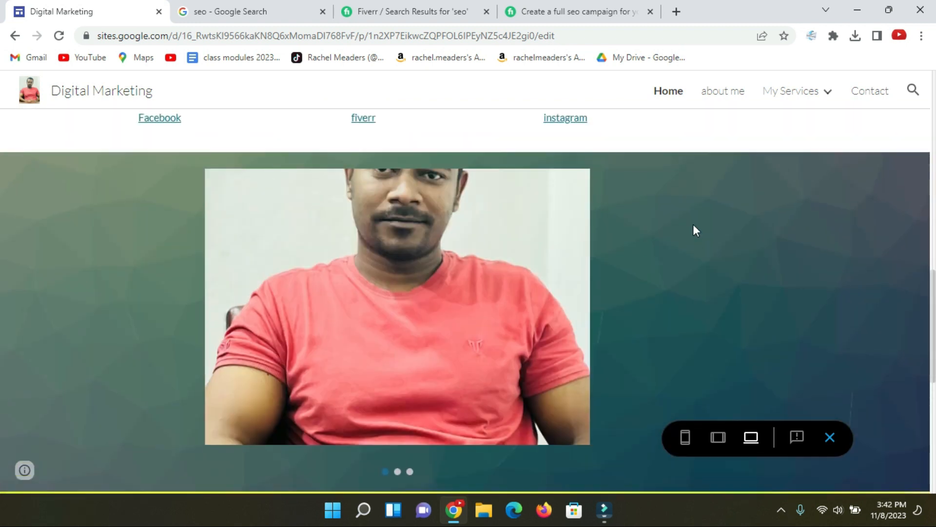
{"action": "scroll", "coordinate": [718, 171], "scroll_direction": "up", "scroll_amount": 3}
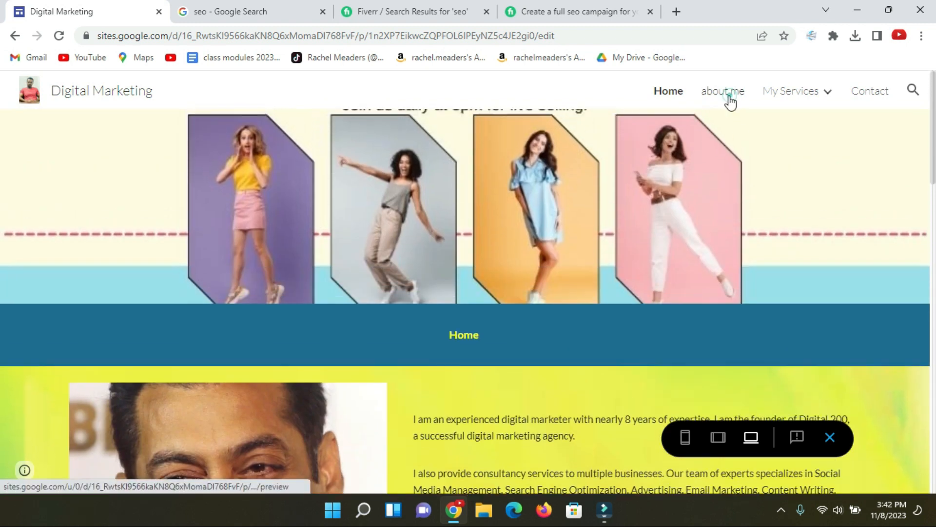
{"action": "left_click", "coordinate": [724, 95]}
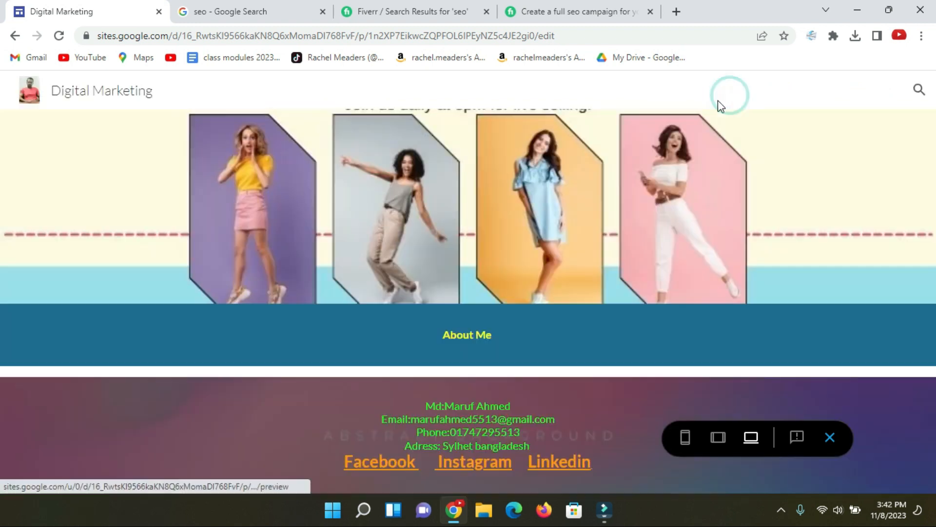
Step: Open the SEO page under My Services in the preview and examine its description, image carousel and row of page buttons
{"action": "mouse_move", "coordinate": [796, 96]}
{"action": "left_click", "coordinate": [781, 125]}
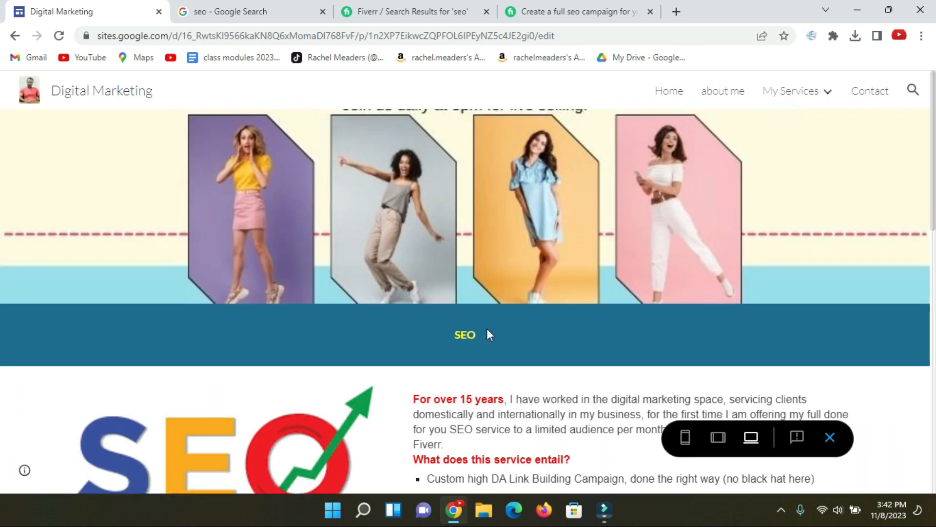
{"action": "scroll", "coordinate": [484, 335], "scroll_direction": "down", "scroll_amount": 5}
{"action": "left_click_drag", "start_coordinate": [417, 127], "coordinate": [529, 393]}
{"action": "scroll", "coordinate": [218, 182], "scroll_direction": "down", "scroll_amount": 7}
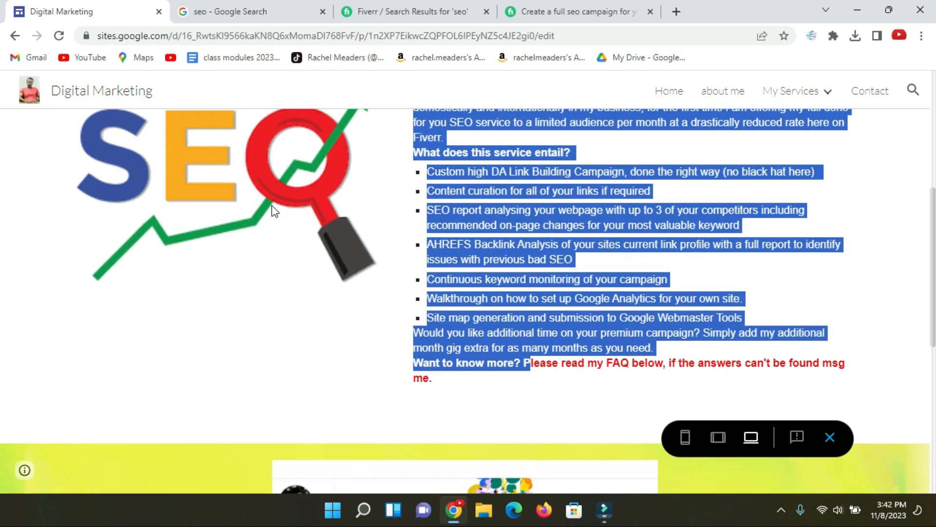
{"action": "mouse_move", "coordinate": [585, 344]}
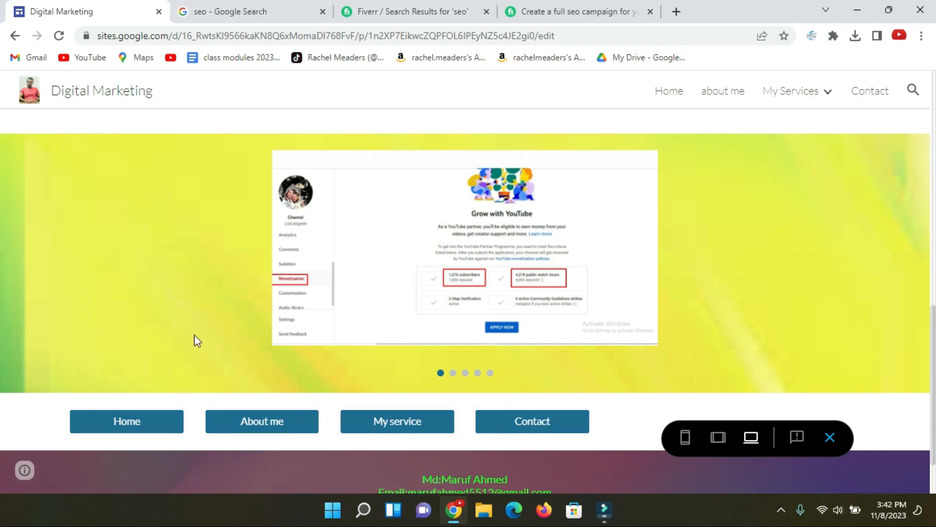
{"action": "scroll", "coordinate": [543, 218], "scroll_direction": "down", "scroll_amount": 2}
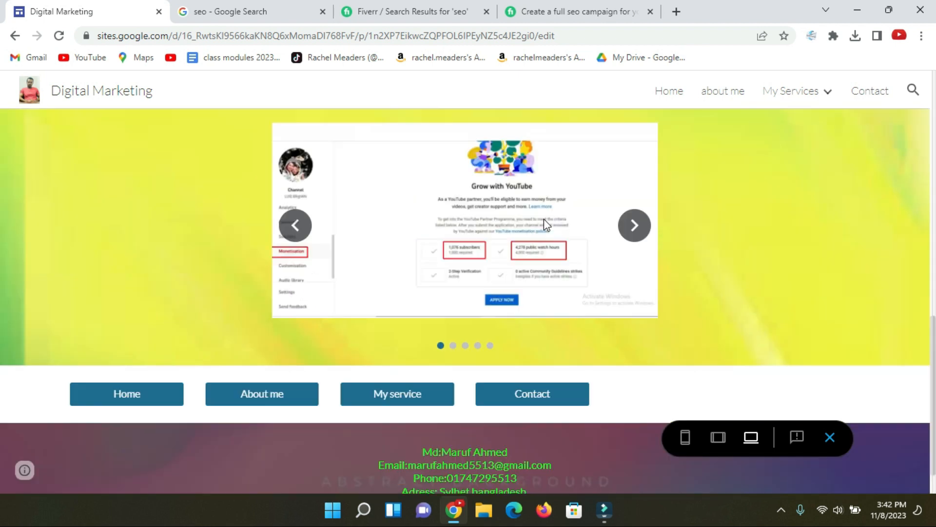
Step: Test the Home button below the carousel and look over the introduction on the Home page
{"action": "left_click", "coordinate": [133, 355]}
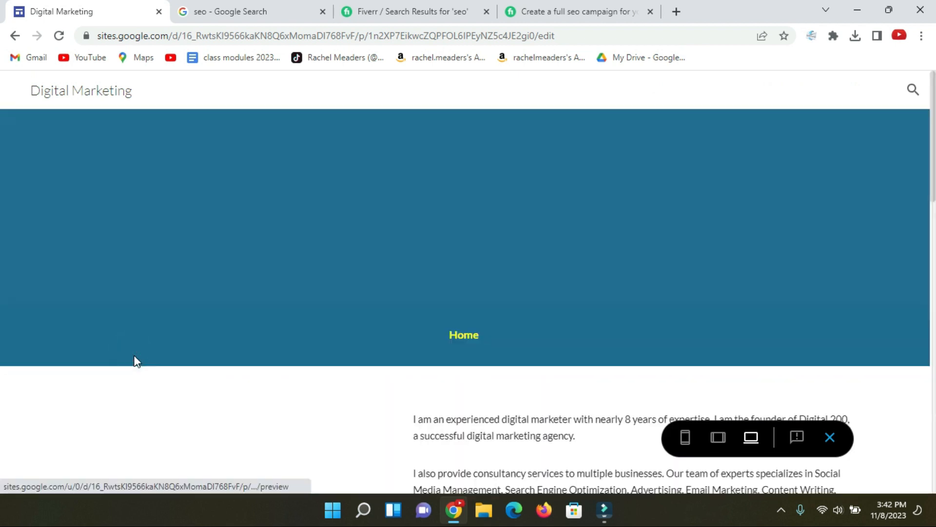
{"action": "scroll", "coordinate": [414, 337], "scroll_direction": "down", "scroll_amount": 2}
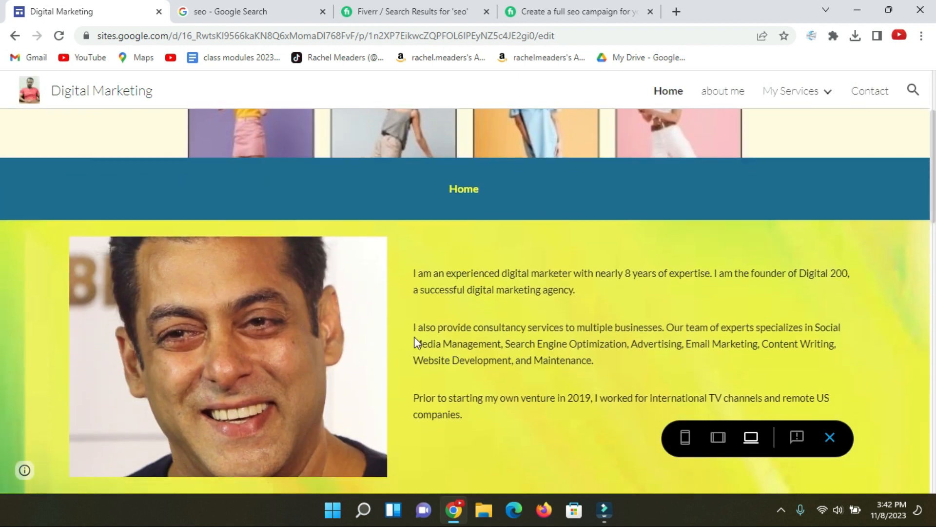
{"action": "scroll", "coordinate": [470, 312], "scroll_direction": "up", "scroll_amount": 2}
Step: Return to the SEO page under My Services, check it down to the page buttons and footer, and exit the preview
{"action": "left_click", "coordinate": [818, 97]}
{"action": "left_click", "coordinate": [774, 123]}
{"action": "scroll", "coordinate": [390, 351], "scroll_direction": "down", "scroll_amount": 5}
{"action": "scroll", "coordinate": [396, 341], "scroll_direction": "down", "scroll_amount": 10}
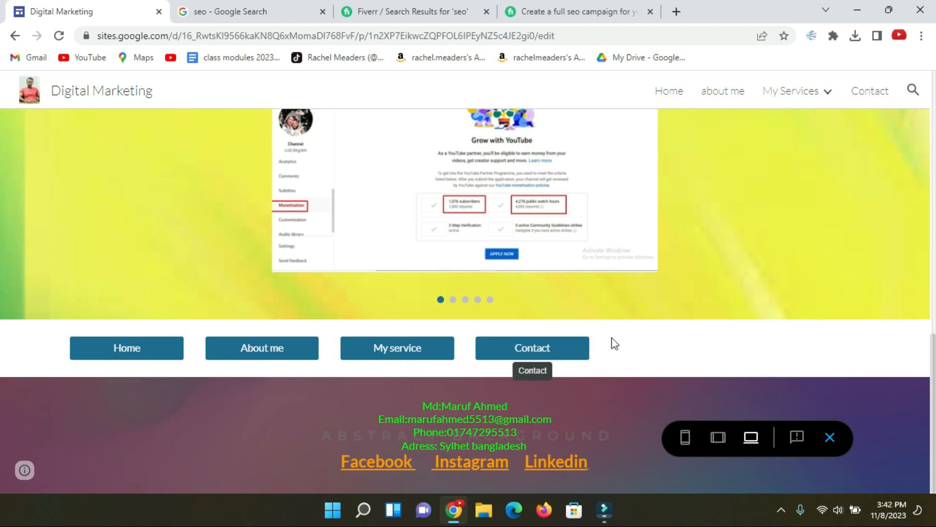
{"action": "scroll", "coordinate": [574, 291], "scroll_direction": "up", "scroll_amount": 12}
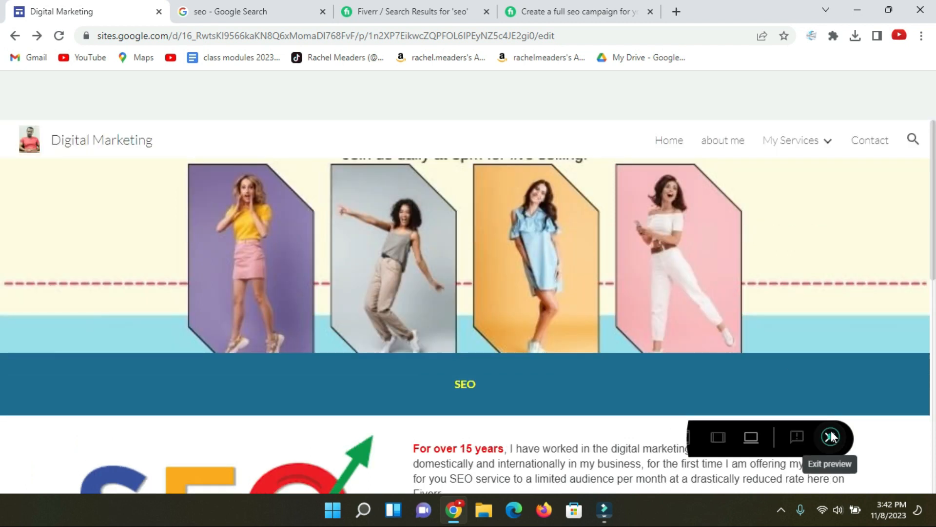
Step: Exit the preview and look through the insertable elements, from the collapsible group down to charts
{"action": "left_click", "coordinate": [830, 438]}
{"action": "scroll", "coordinate": [412, 274], "scroll_direction": "down", "scroll_amount": 15}
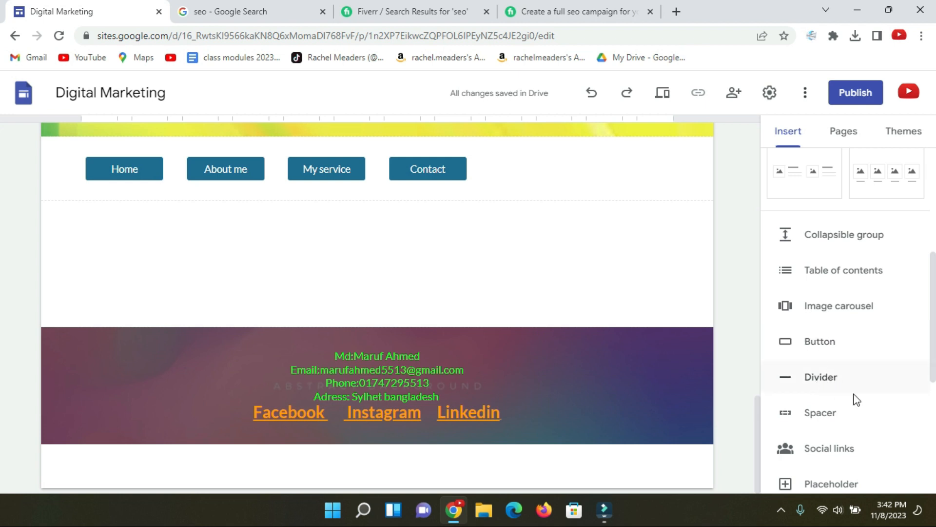
{"action": "scroll", "coordinate": [855, 399], "scroll_direction": "down", "scroll_amount": 3}
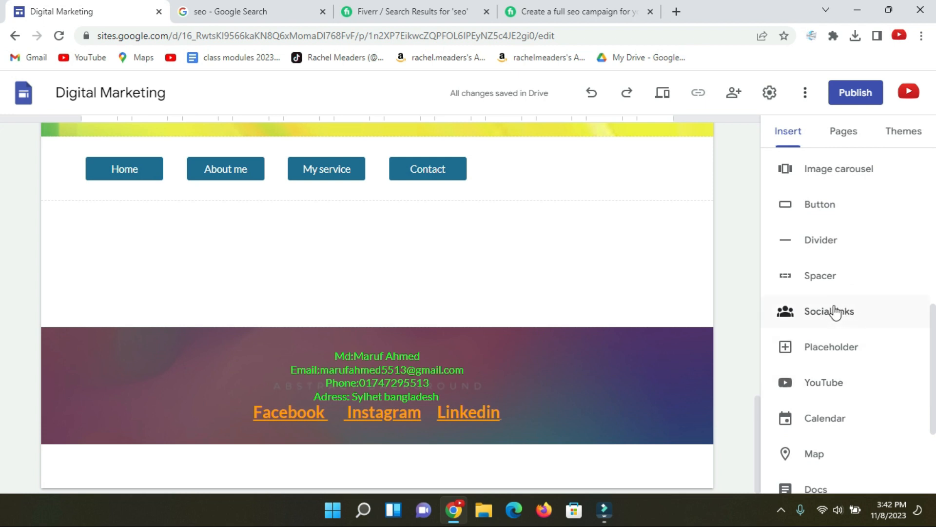
{"action": "scroll", "coordinate": [849, 396], "scroll_direction": "down", "scroll_amount": 2}
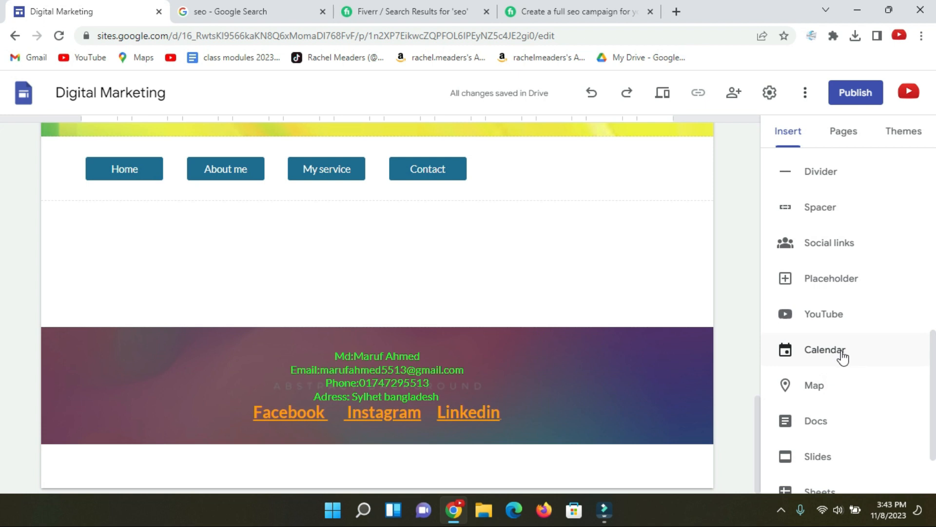
{"action": "scroll", "coordinate": [813, 393], "scroll_direction": "down", "scroll_amount": 2}
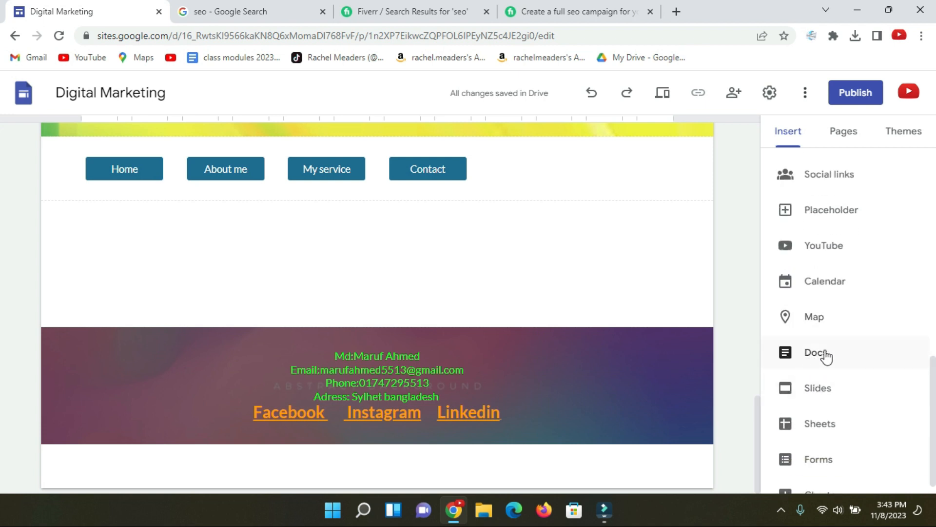
{"action": "scroll", "coordinate": [835, 382], "scroll_direction": "down", "scroll_amount": 1}
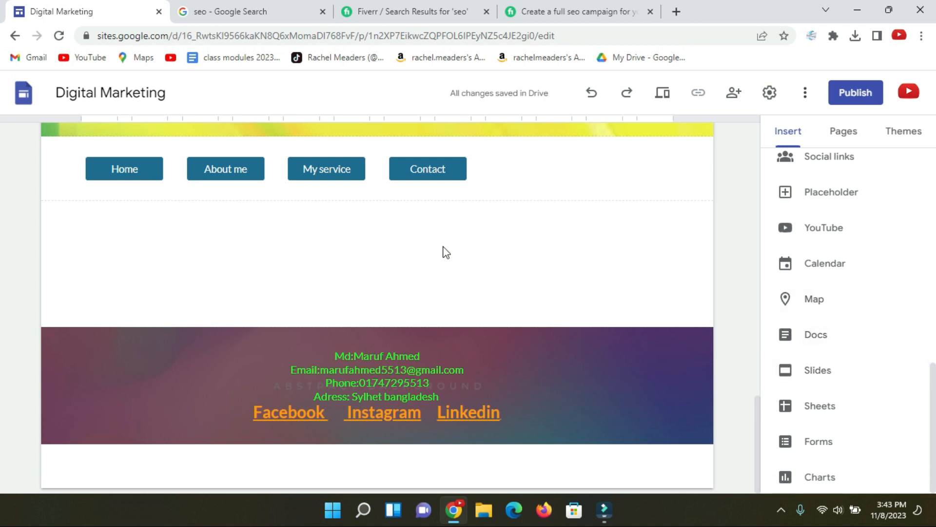
Step: Open the Contact page and insert a map of Sylhet, Bangladesh
{"action": "scroll", "coordinate": [569, 288], "scroll_direction": "up", "scroll_amount": 20}
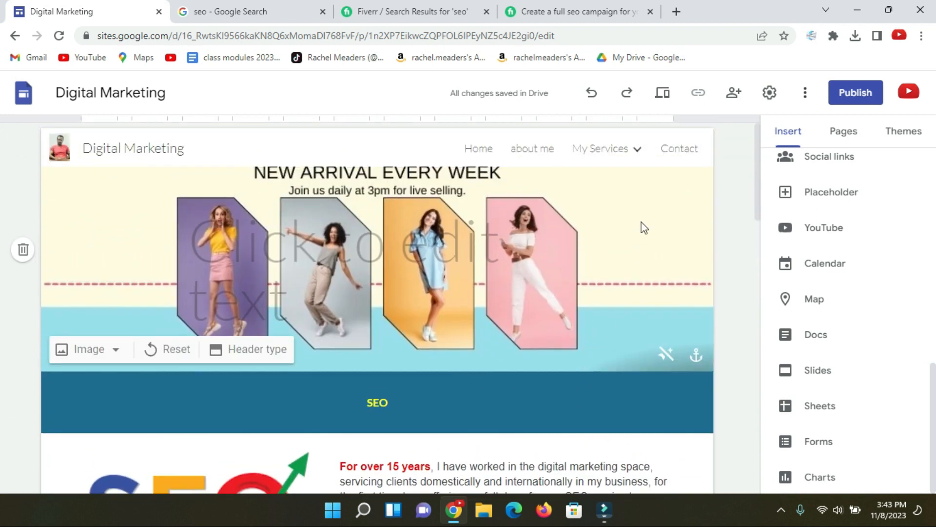
{"action": "left_click", "coordinate": [680, 152]}
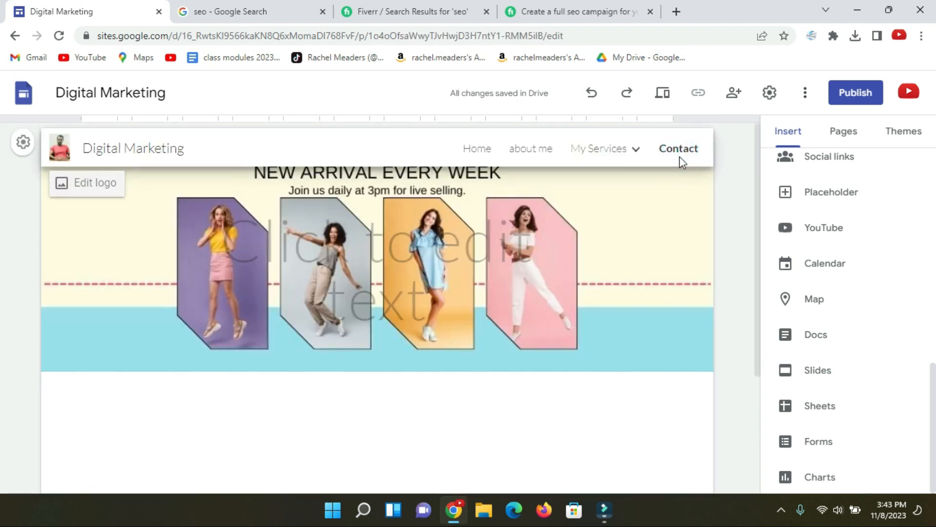
{"action": "scroll", "coordinate": [372, 417], "scroll_direction": "down", "scroll_amount": 2}
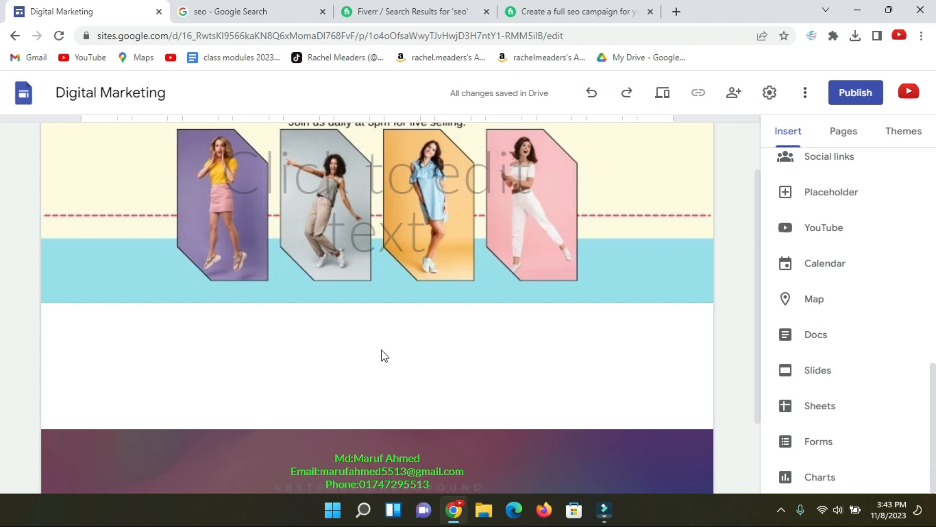
{"action": "left_click", "coordinate": [813, 301]}
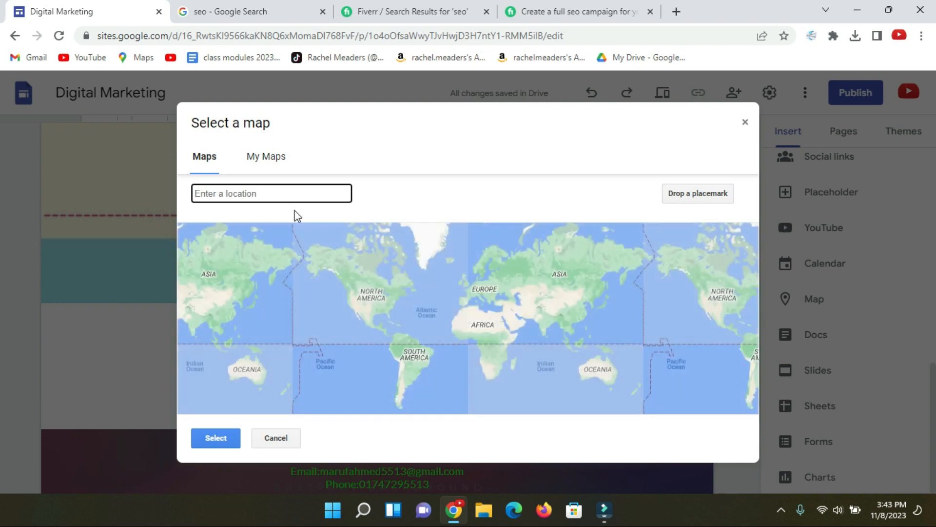
{"action": "left_click", "coordinate": [255, 193]}
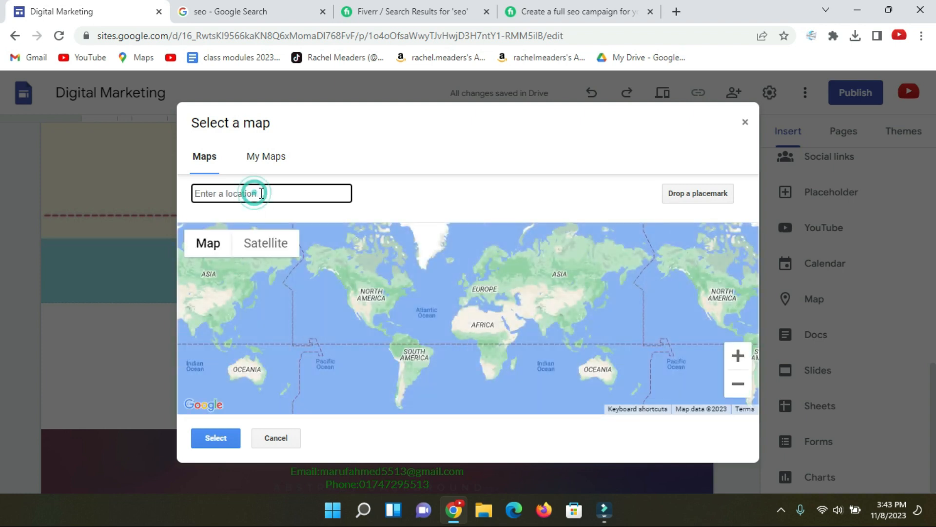
{"action": "type", "text": "sylhet"}
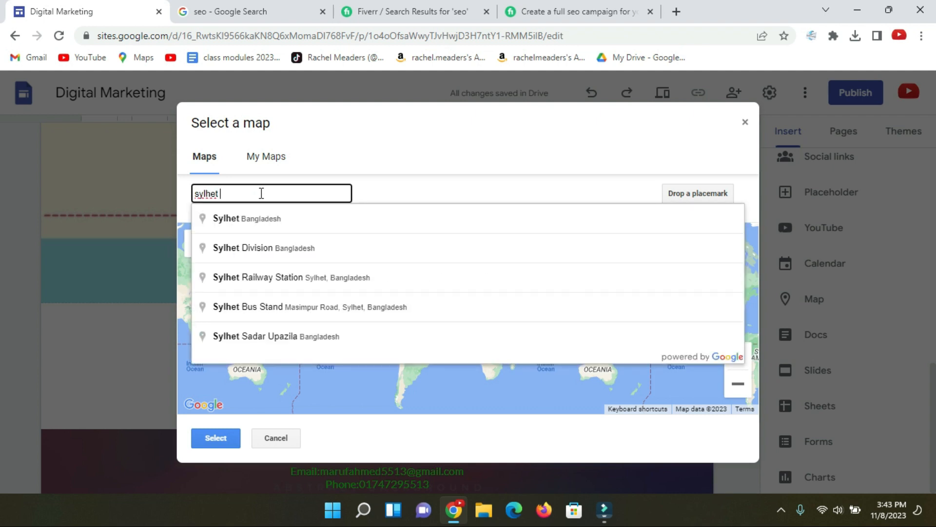
{"action": "left_click", "coordinate": [263, 211]}
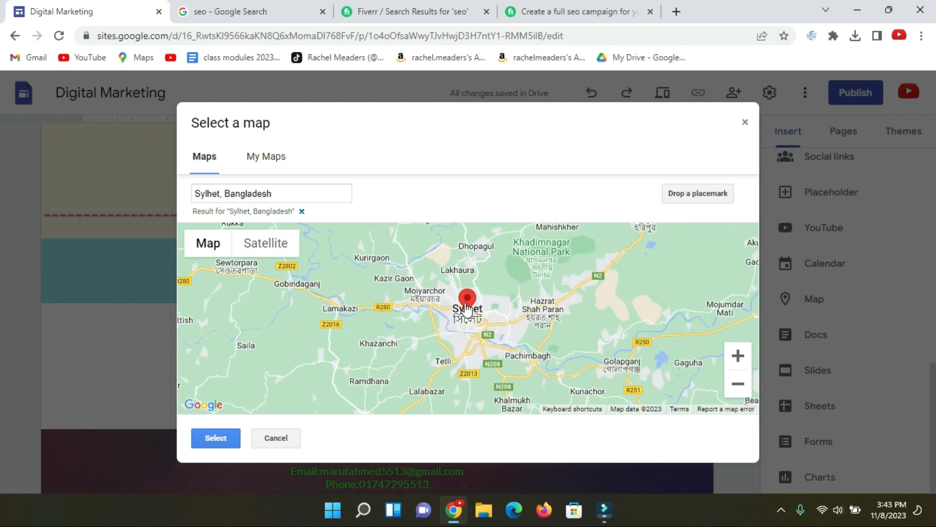
{"action": "left_click", "coordinate": [213, 440]}
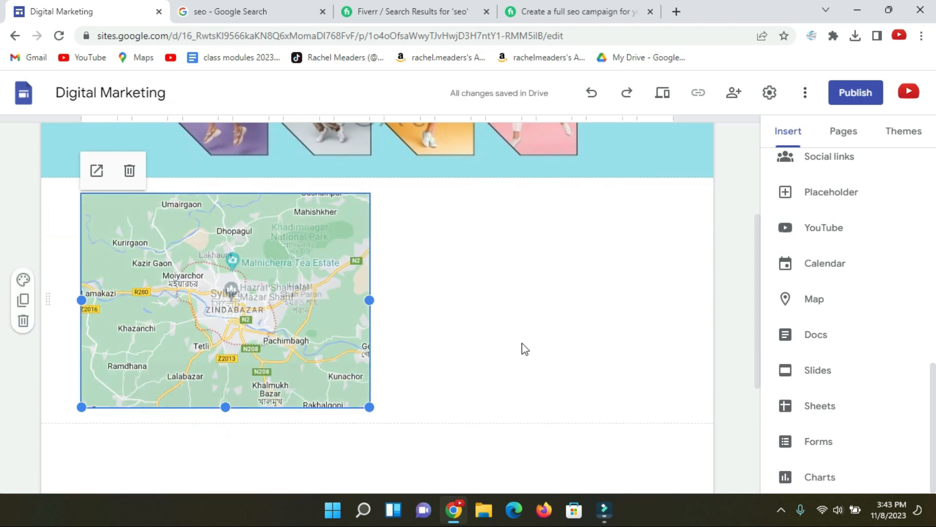
Step: Move the Sylhet map towards the middle of its section and apply section colour Style 3
{"action": "left_click_drag", "start_coordinate": [250, 321], "coordinate": [351, 321]}
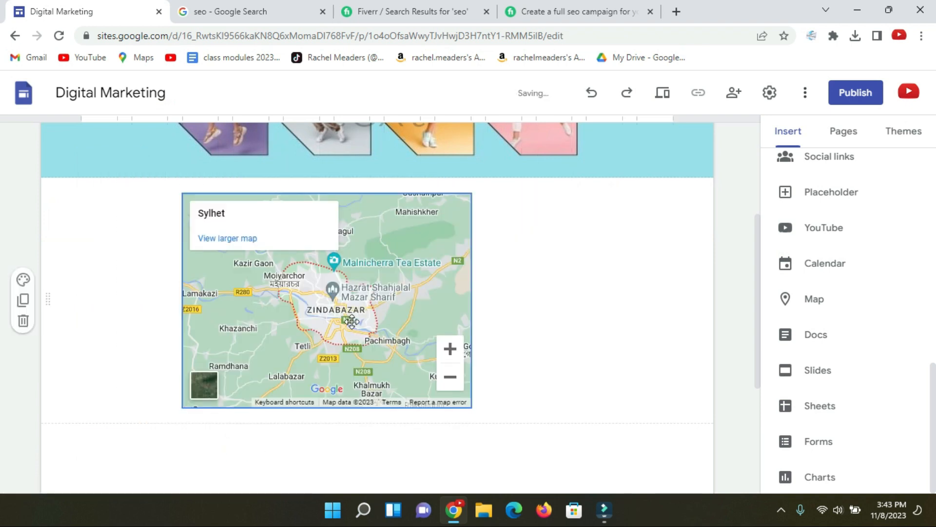
{"action": "left_click", "coordinate": [24, 281]}
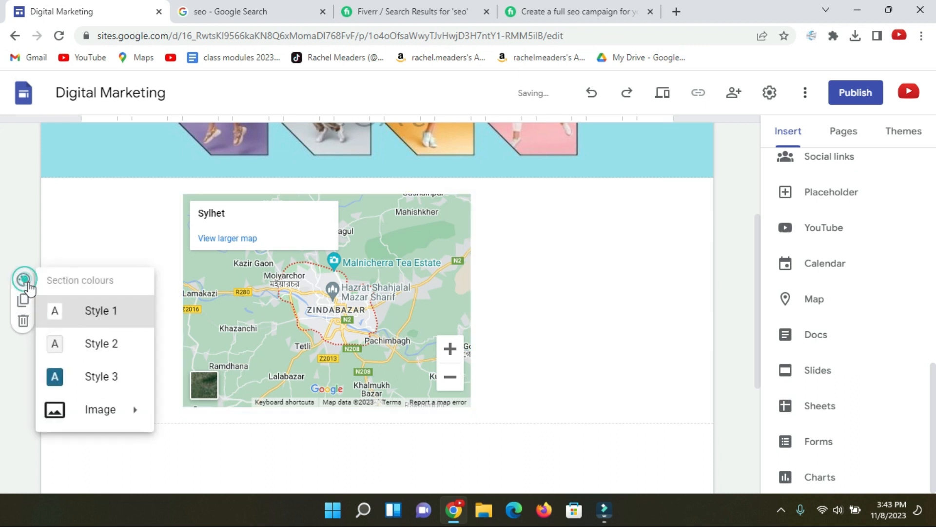
{"action": "left_click", "coordinate": [100, 377]}
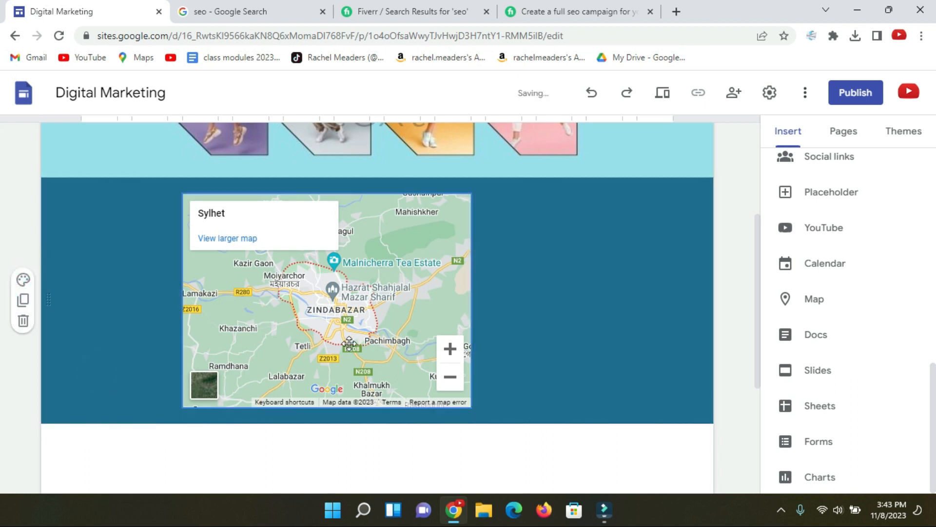
{"action": "left_click", "coordinate": [729, 265]}
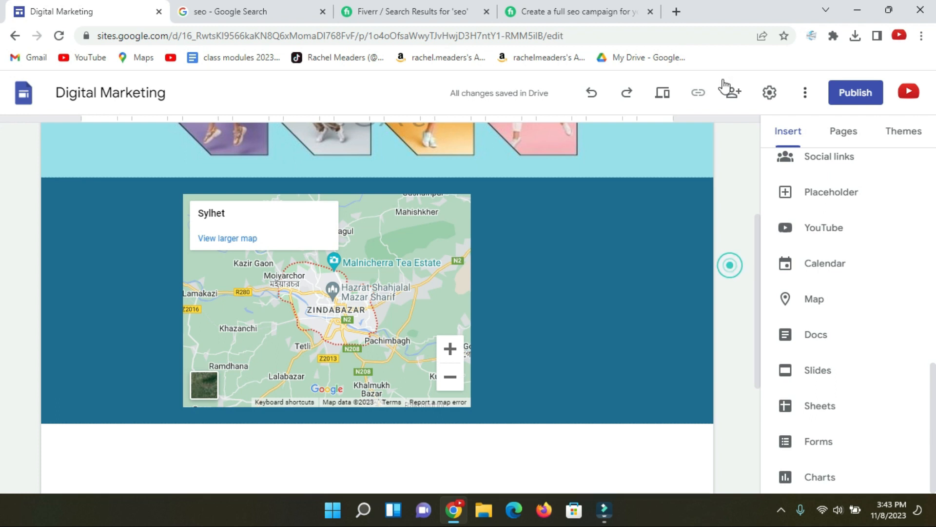
Step: Preview the Contact page, check the Sylhet map in its coloured section, and exit the preview
{"action": "left_click", "coordinate": [665, 95]}
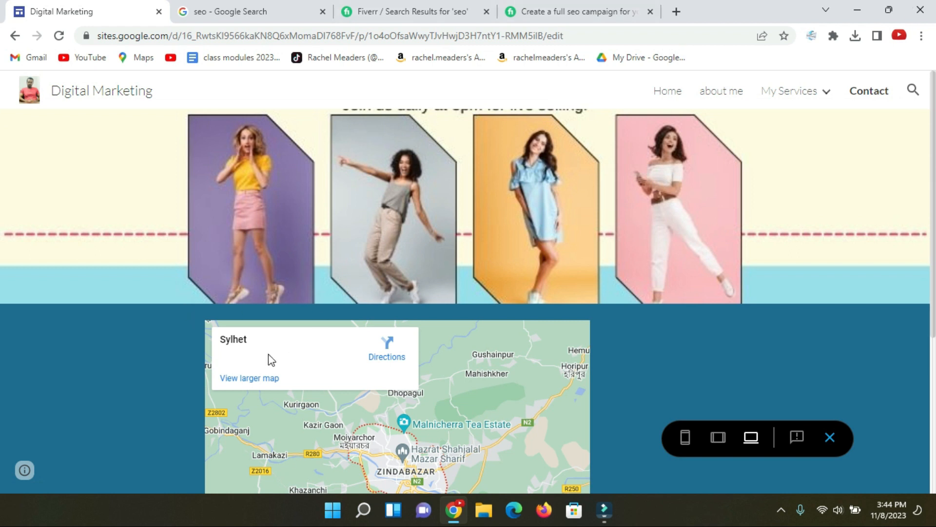
{"action": "scroll", "coordinate": [263, 294], "scroll_direction": "down", "scroll_amount": 1}
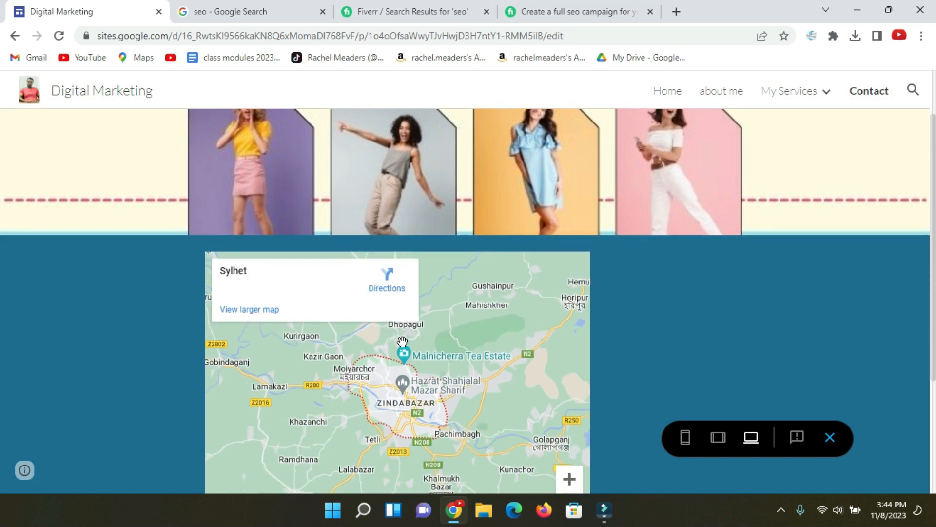
{"action": "scroll", "coordinate": [403, 341], "scroll_direction": "down", "scroll_amount": 3}
{"action": "scroll", "coordinate": [339, 280], "scroll_direction": "up", "scroll_amount": 4}
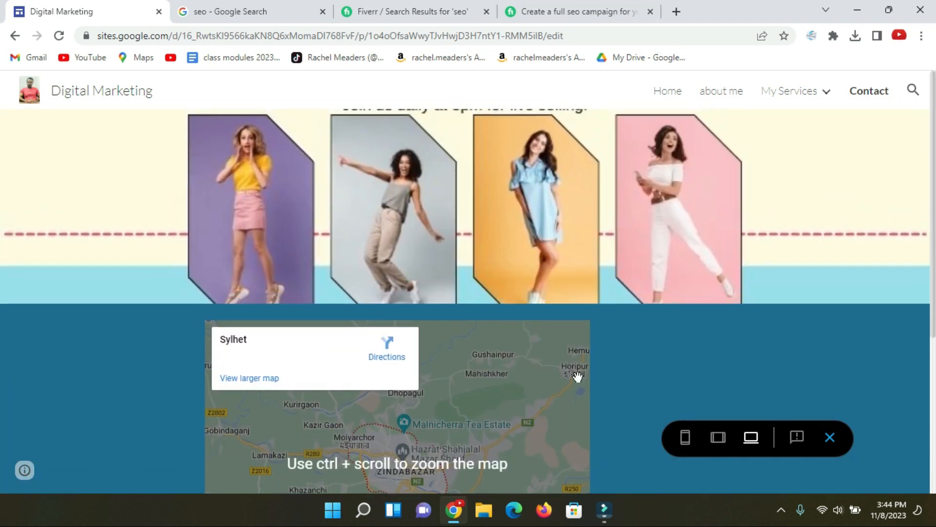
{"action": "left_click", "coordinate": [829, 438]}
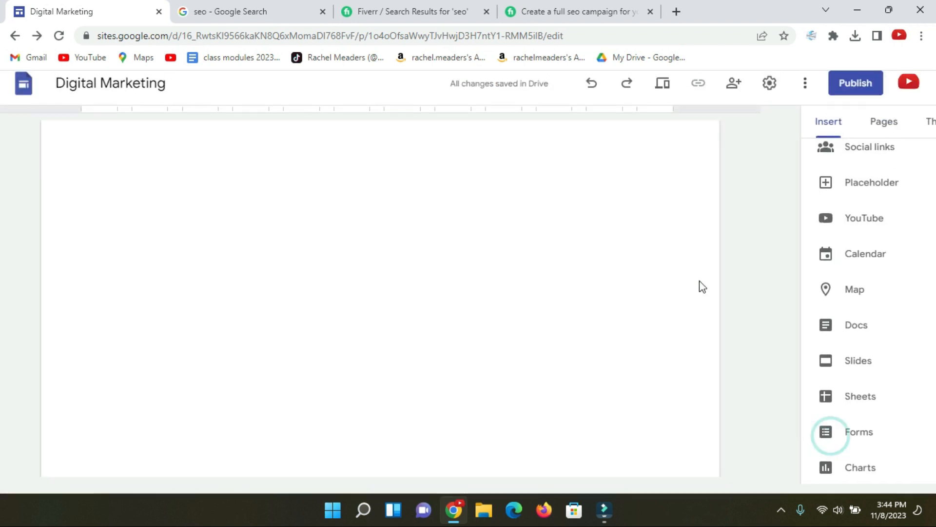
Step: Look at the calendars and Docs files available for insertion on the Contact page, without adding any
{"action": "scroll", "coordinate": [426, 341], "scroll_direction": "down", "scroll_amount": 5}
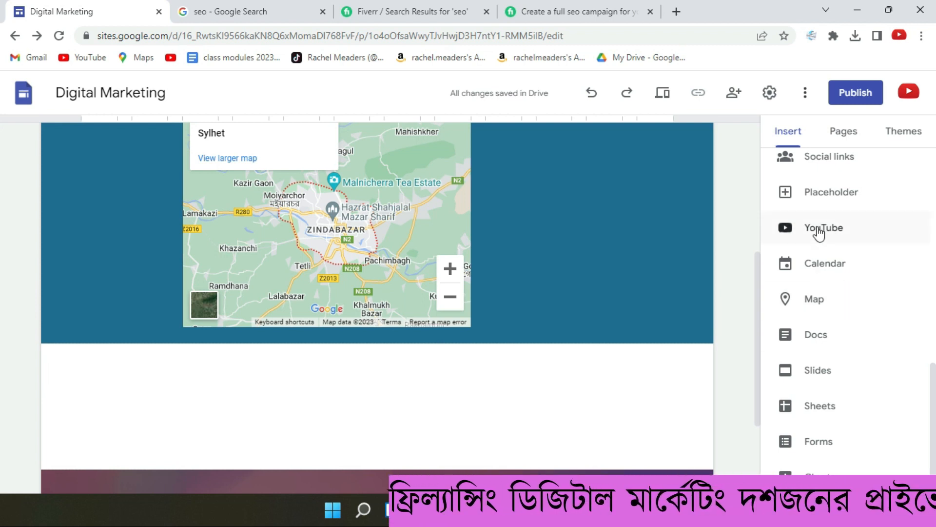
{"action": "scroll", "coordinate": [829, 247], "scroll_direction": "up", "scroll_amount": 3}
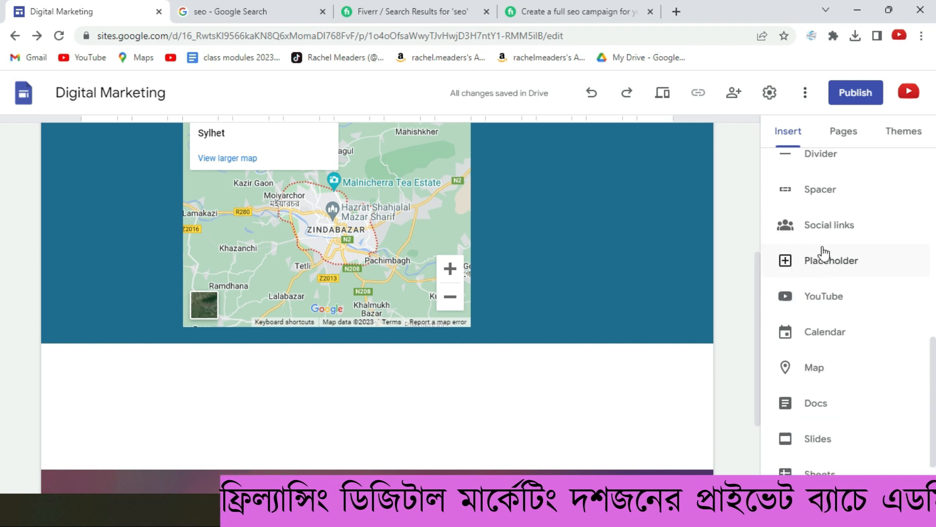
{"action": "scroll", "coordinate": [826, 208], "scroll_direction": "down", "scroll_amount": 2}
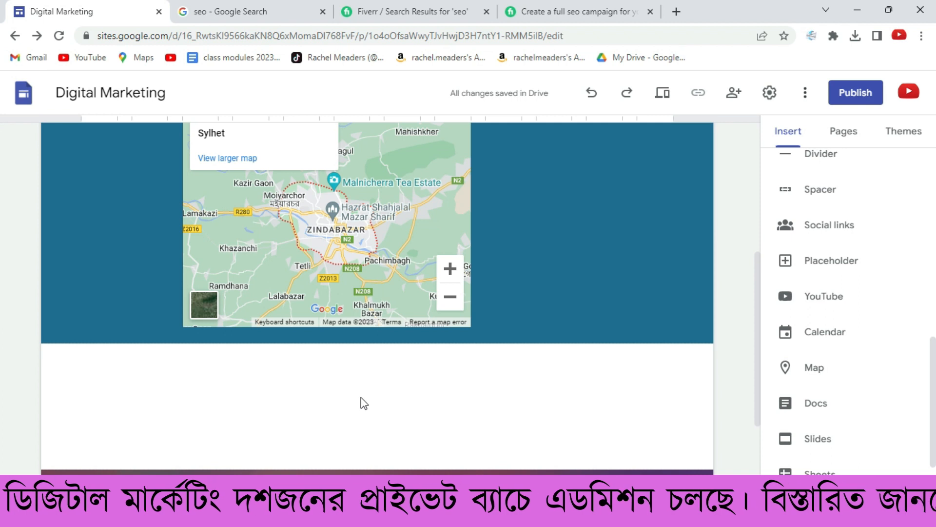
{"action": "left_click", "coordinate": [791, 335]}
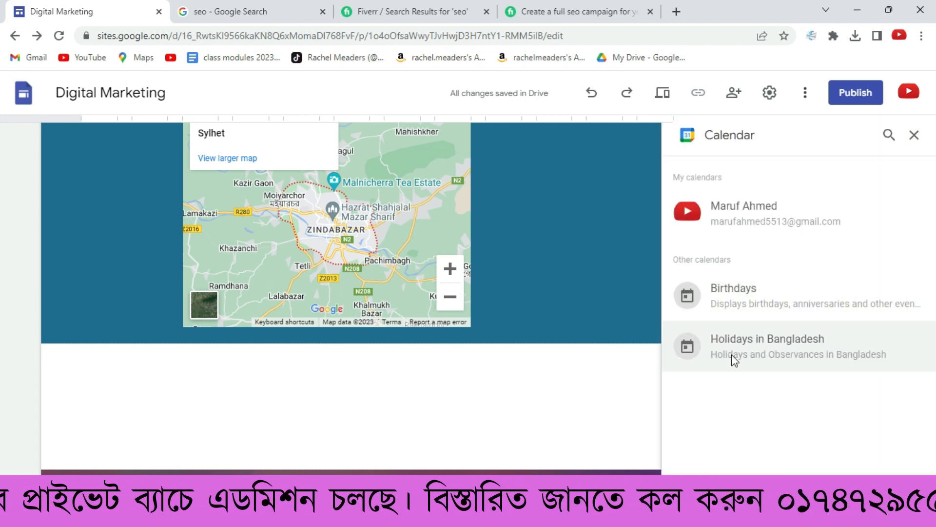
{"action": "left_click", "coordinate": [914, 136]}
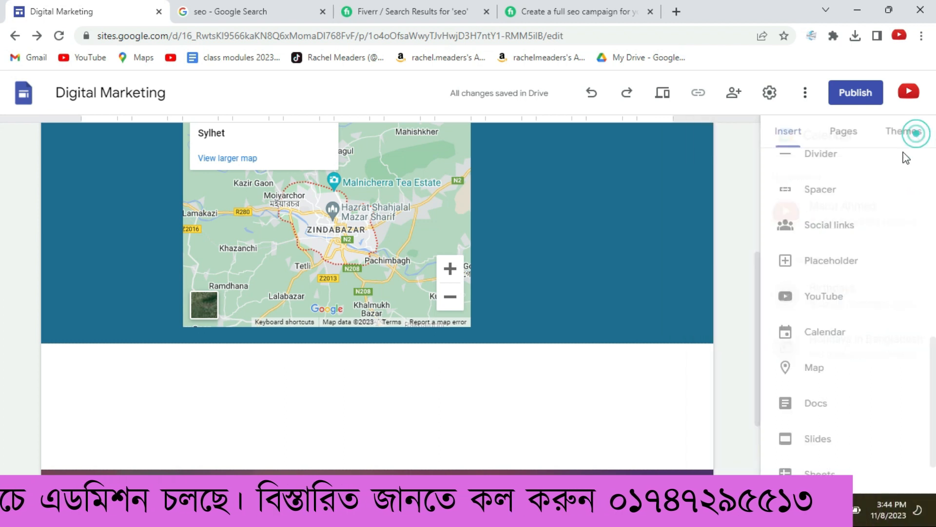
{"action": "left_click", "coordinate": [830, 410]}
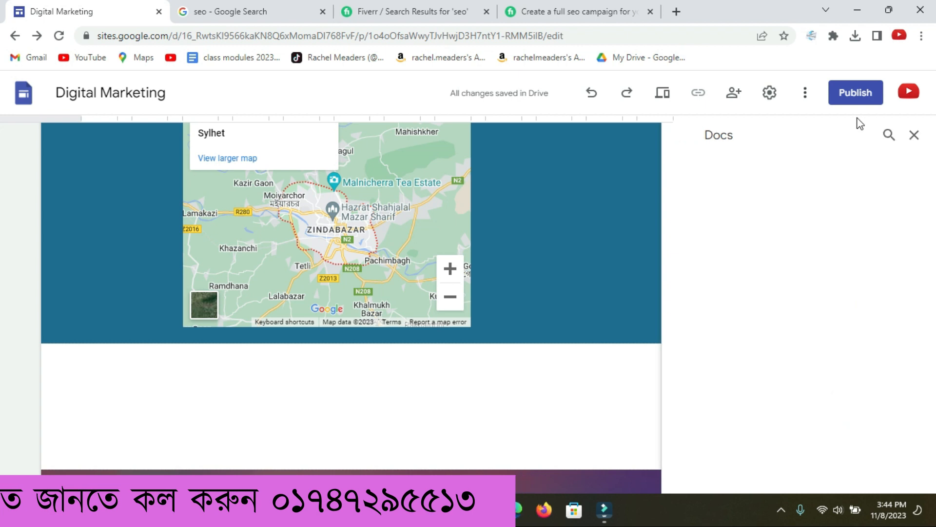
{"action": "left_click", "coordinate": [915, 136]}
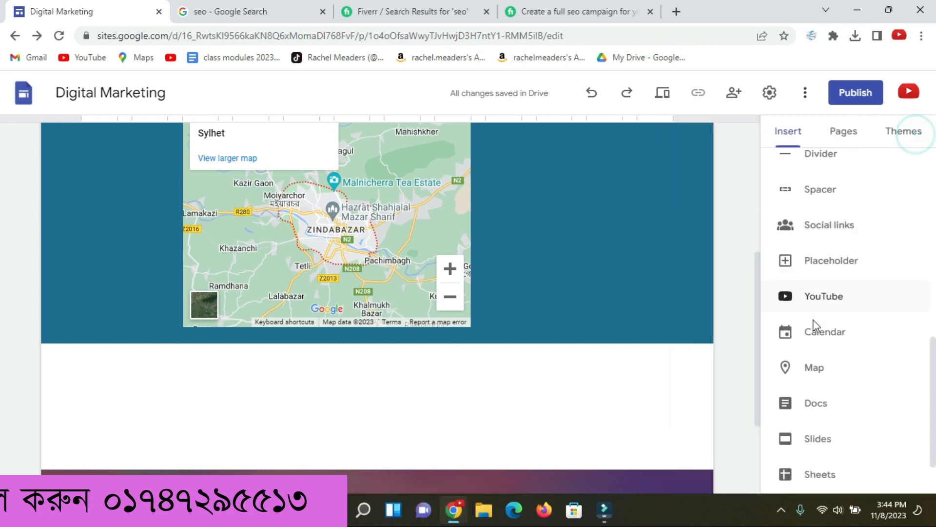
Step: Examine the remaining insertable elements and content block layouts for the Contact page
{"action": "scroll", "coordinate": [829, 434], "scroll_direction": "down", "scroll_amount": 2}
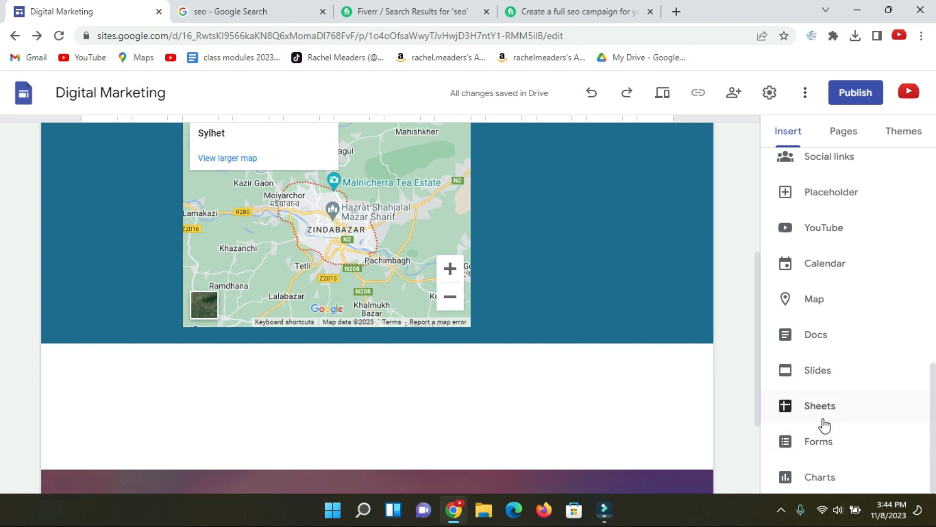
{"action": "scroll", "coordinate": [811, 337], "scroll_direction": "up", "scroll_amount": 2}
{"action": "scroll", "coordinate": [811, 336], "scroll_direction": "up", "scroll_amount": 5}
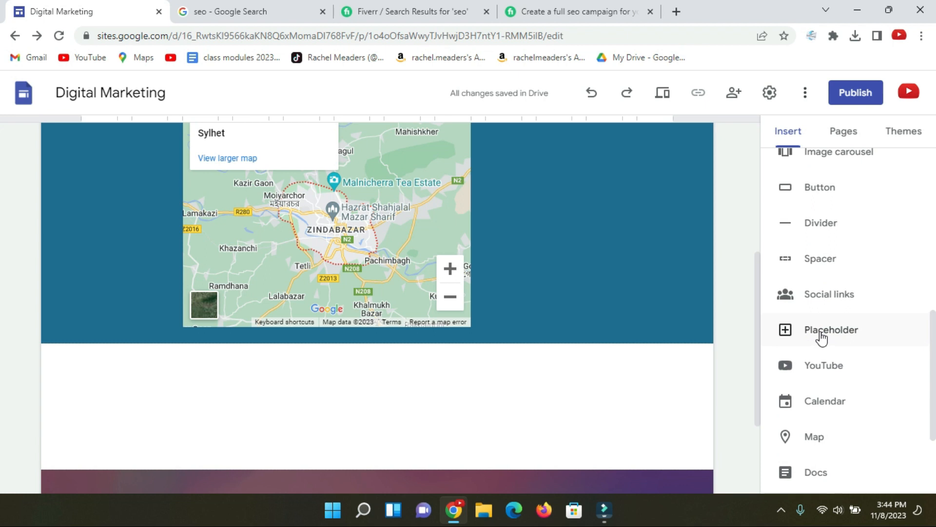
{"action": "scroll", "coordinate": [823, 344], "scroll_direction": "up", "scroll_amount": 5}
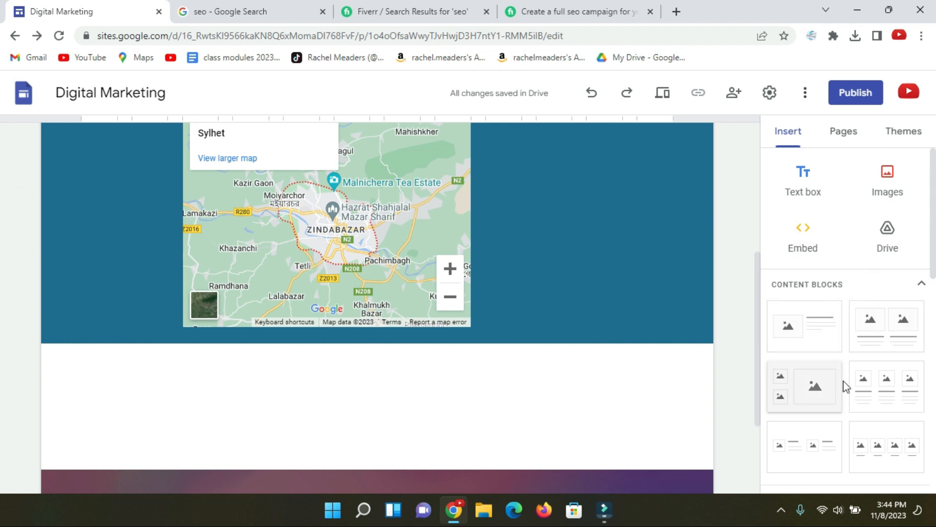
{"action": "scroll", "coordinate": [839, 381], "scroll_direction": "down", "scroll_amount": 5}
{"action": "scroll", "coordinate": [831, 377], "scroll_direction": "down", "scroll_amount": 6}
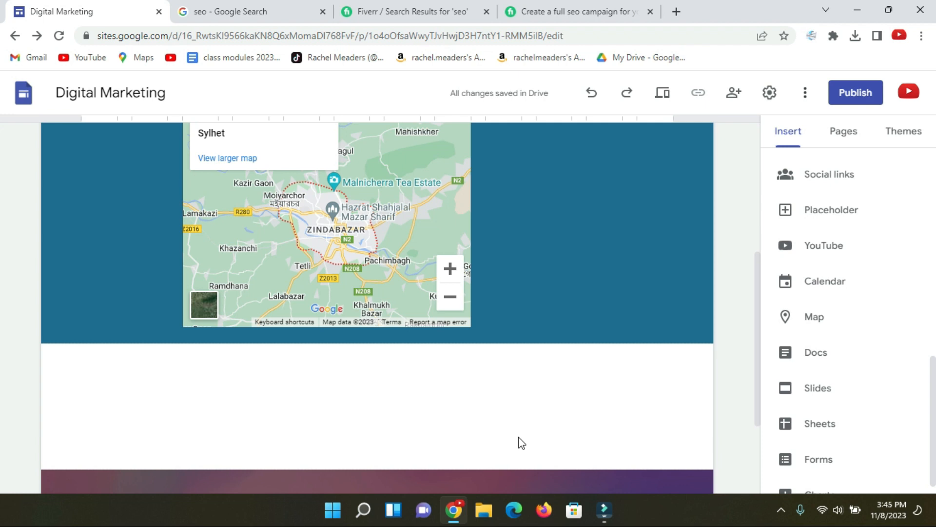
Step: Open the SEO page under My Services in the editor and look over its heading and description
{"action": "scroll", "coordinate": [522, 434], "scroll_direction": "down", "scroll_amount": 1}
{"action": "scroll", "coordinate": [512, 405], "scroll_direction": "up", "scroll_amount": 7}
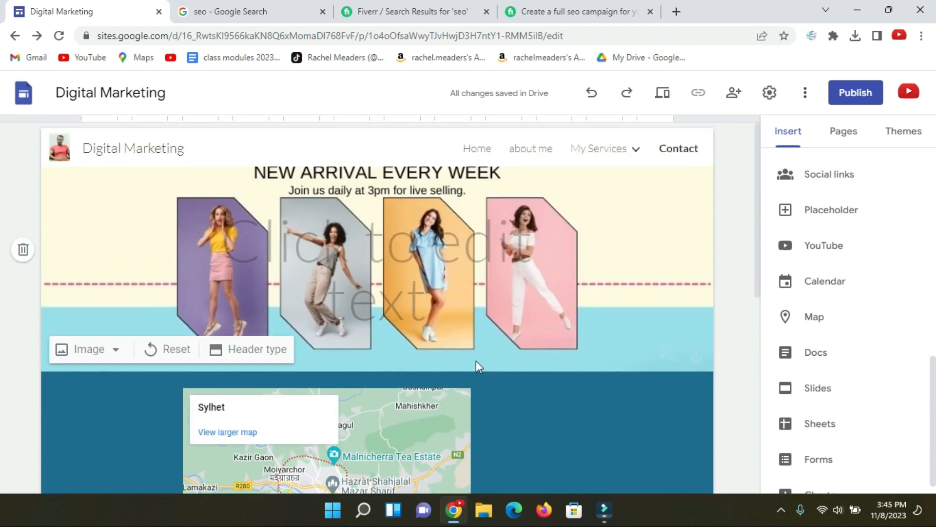
{"action": "mouse_move", "coordinate": [601, 155]}
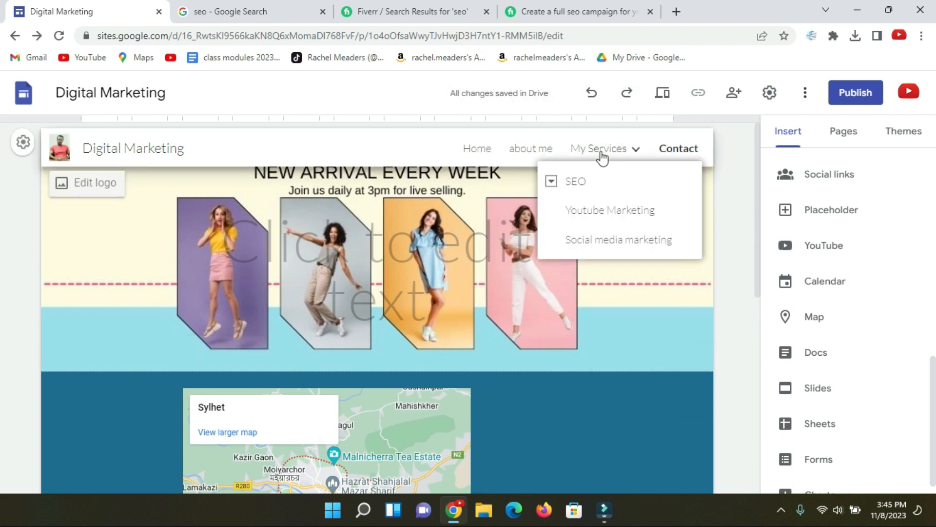
{"action": "left_click", "coordinate": [573, 183]}
{"action": "scroll", "coordinate": [424, 248], "scroll_direction": "down", "scroll_amount": 8}
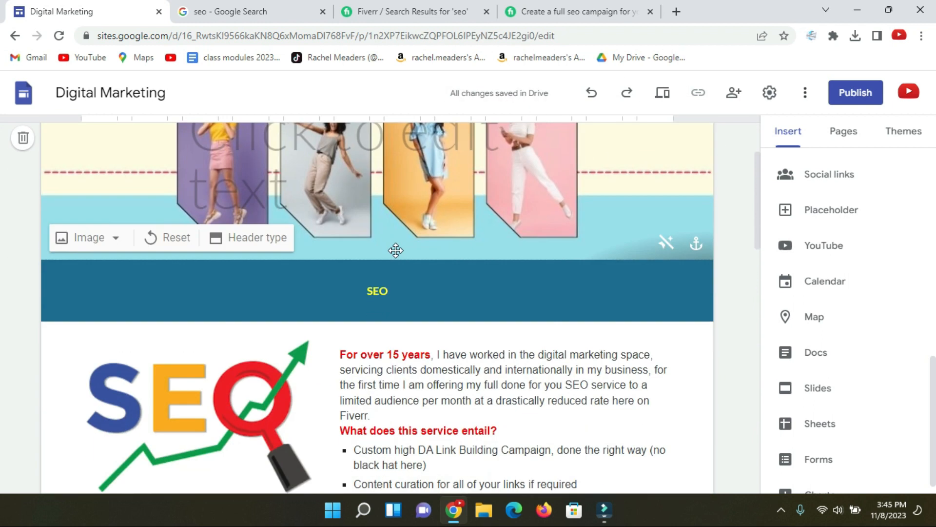
Step: Preview the SEO page and look over its content down to the image carousel, page buttons and footer
{"action": "scroll", "coordinate": [424, 248], "scroll_direction": "down", "scroll_amount": 8}
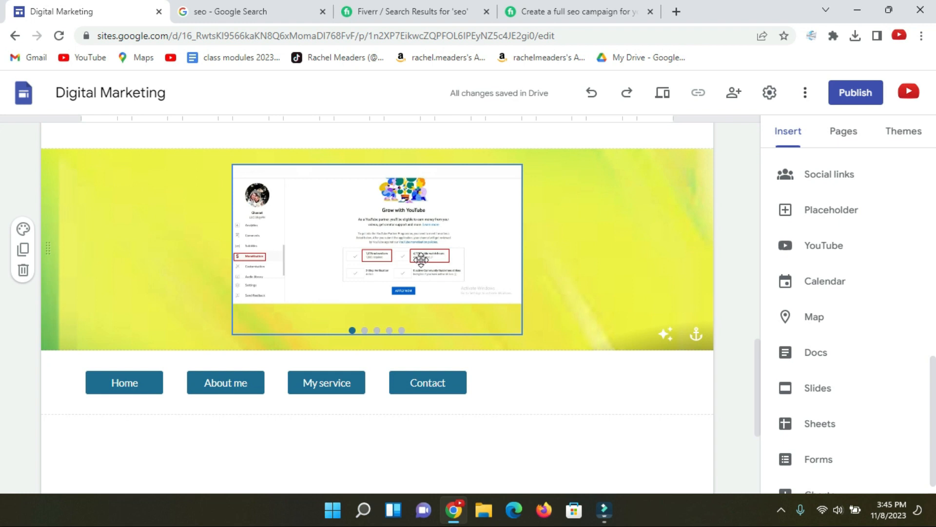
{"action": "left_click", "coordinate": [668, 95]}
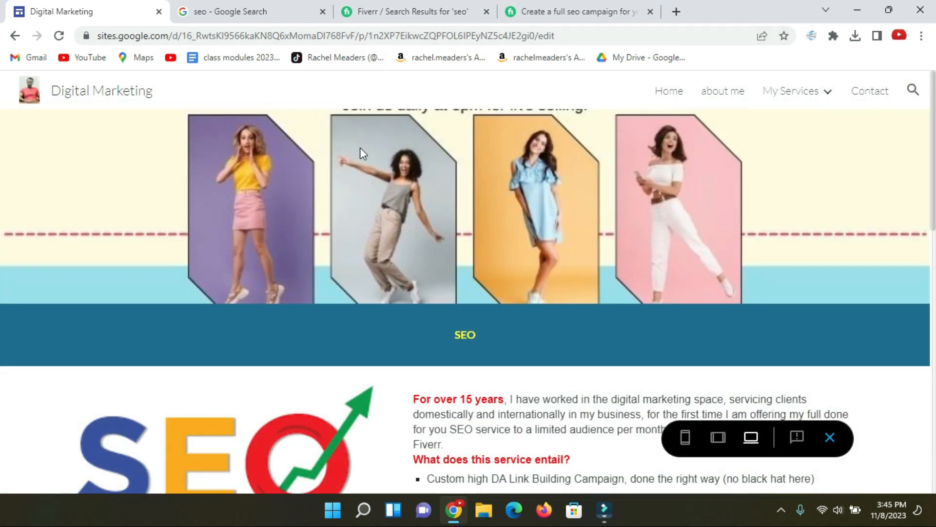
{"action": "scroll", "coordinate": [537, 245], "scroll_direction": "down", "scroll_amount": 3}
{"action": "scroll", "coordinate": [537, 245], "scroll_direction": "down", "scroll_amount": 10}
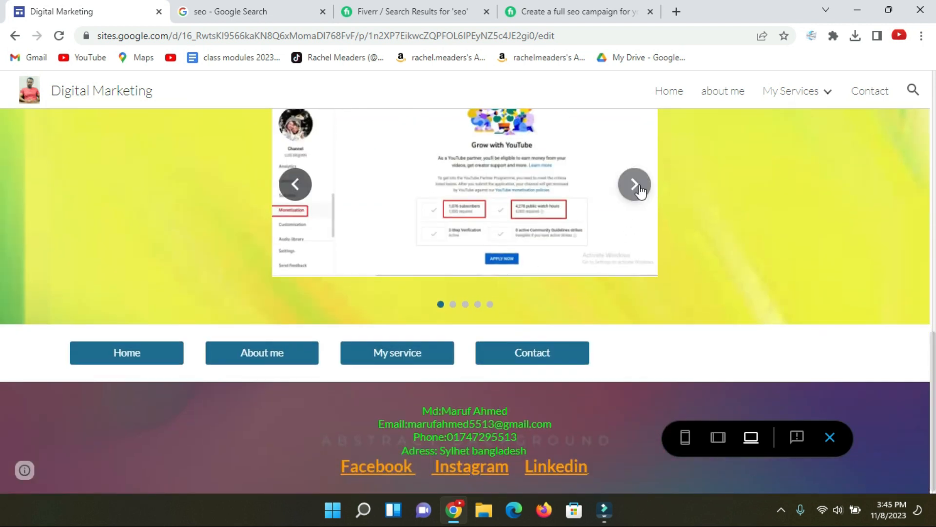
Step: Go through all the images in the previewed SEO page's carousel and review the service description and header above it
{"action": "left_click", "coordinate": [636, 188]}
{"action": "left_click", "coordinate": [635, 188]}
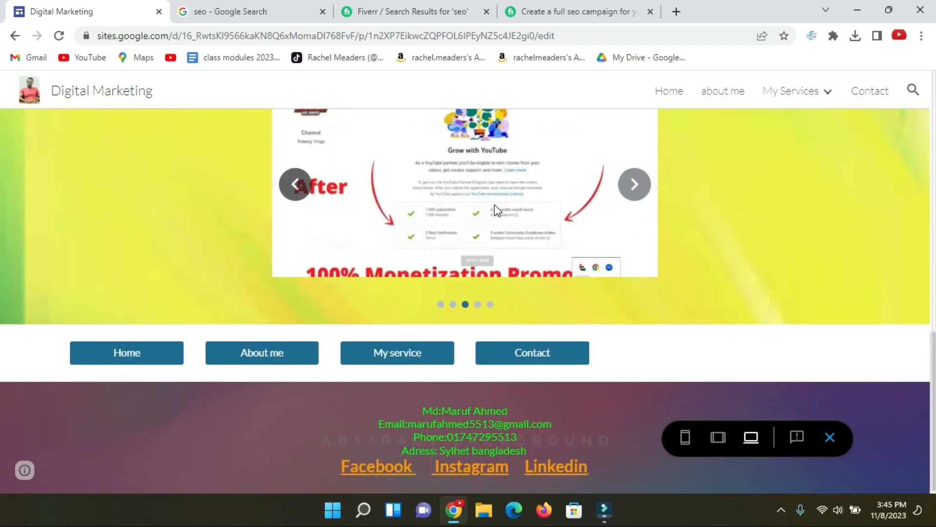
{"action": "scroll", "coordinate": [527, 194], "scroll_direction": "up", "scroll_amount": 1}
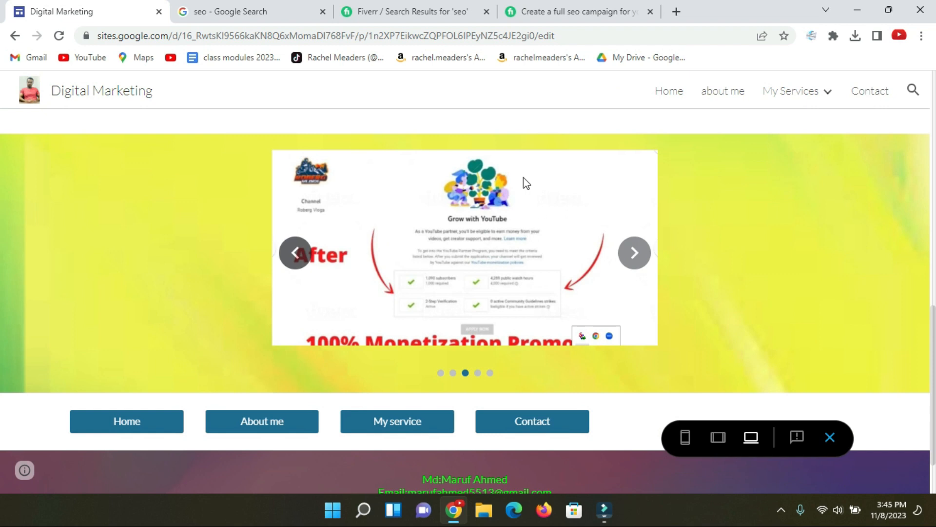
{"action": "left_click", "coordinate": [634, 252]}
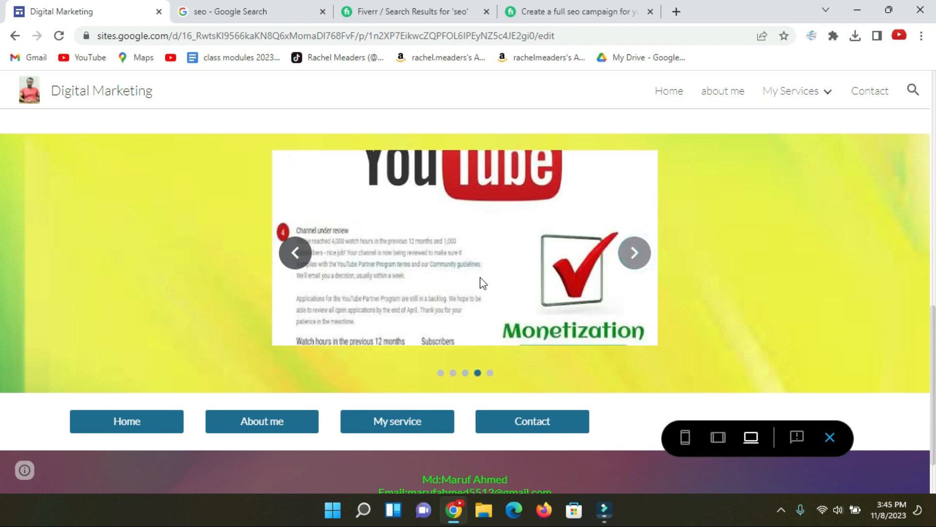
{"action": "left_click", "coordinate": [634, 253]}
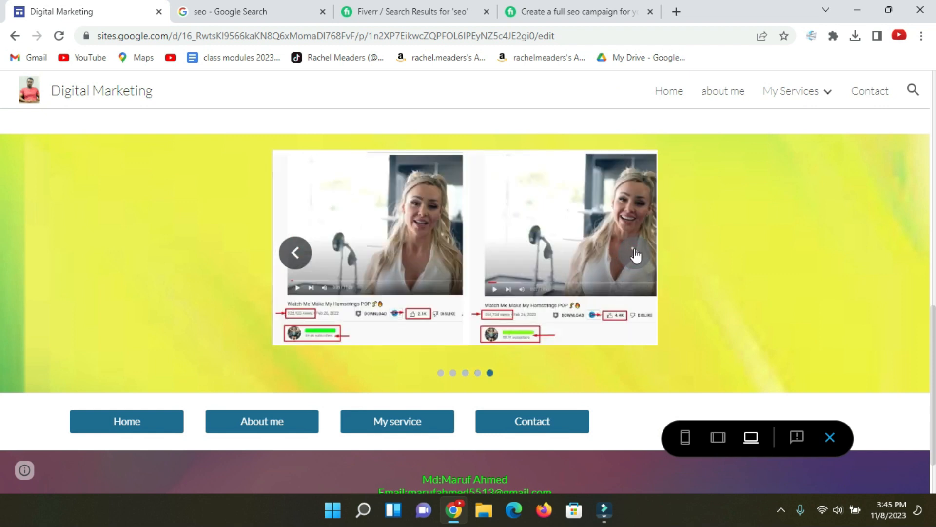
{"action": "left_click", "coordinate": [635, 254]}
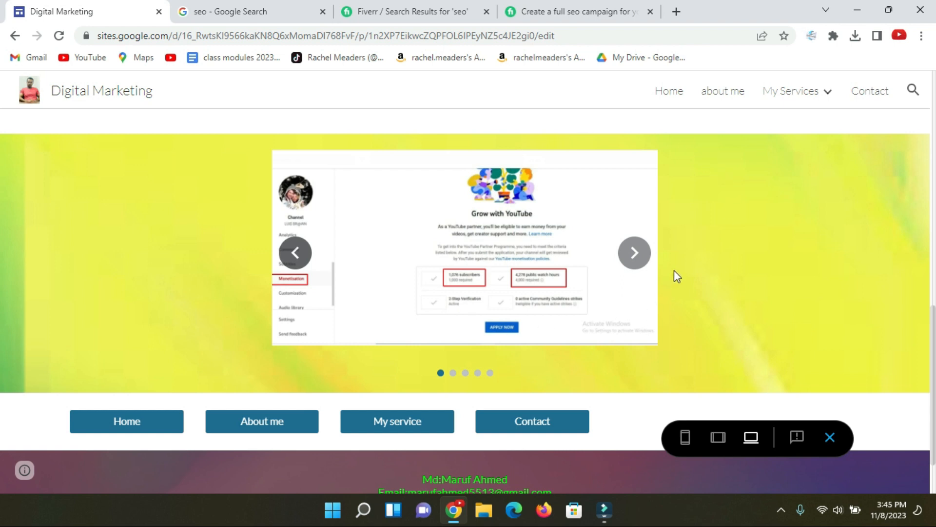
{"action": "scroll", "coordinate": [704, 278], "scroll_direction": "up", "scroll_amount": 5}
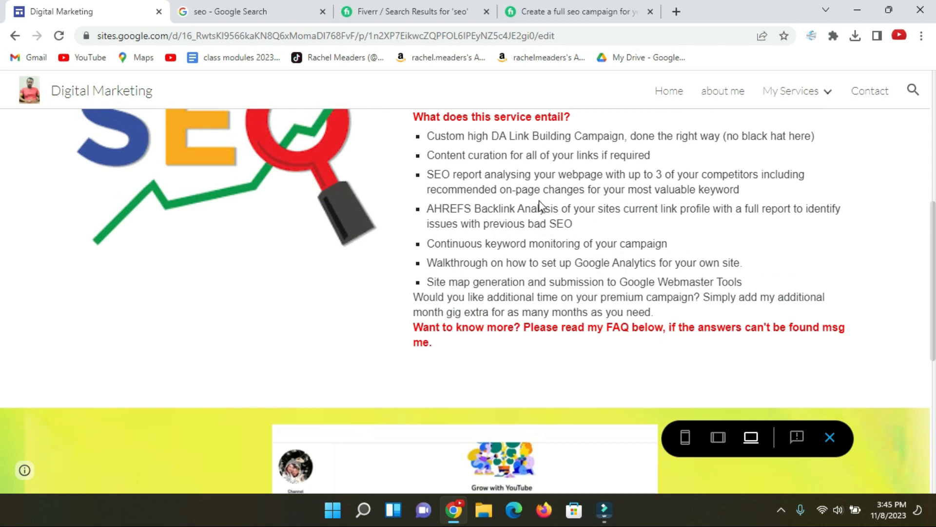
{"action": "scroll", "coordinate": [540, 205], "scroll_direction": "up", "scroll_amount": 7}
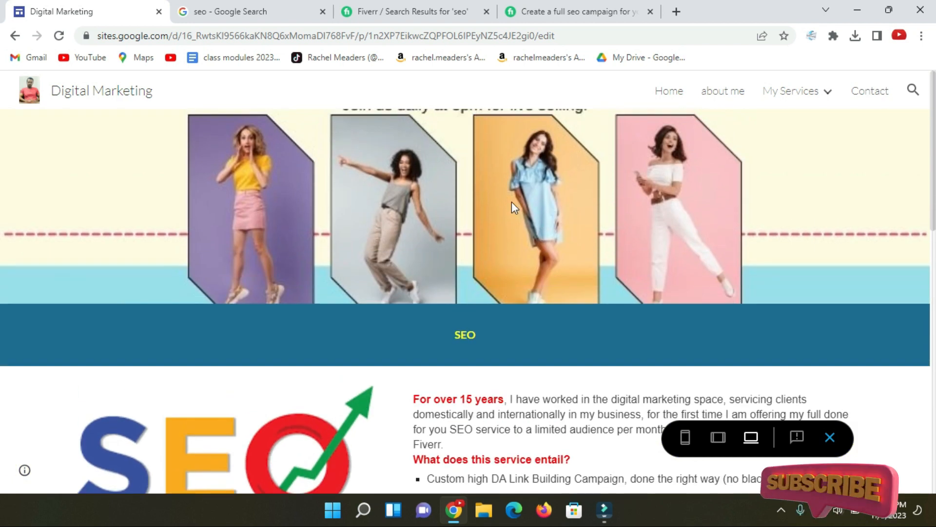